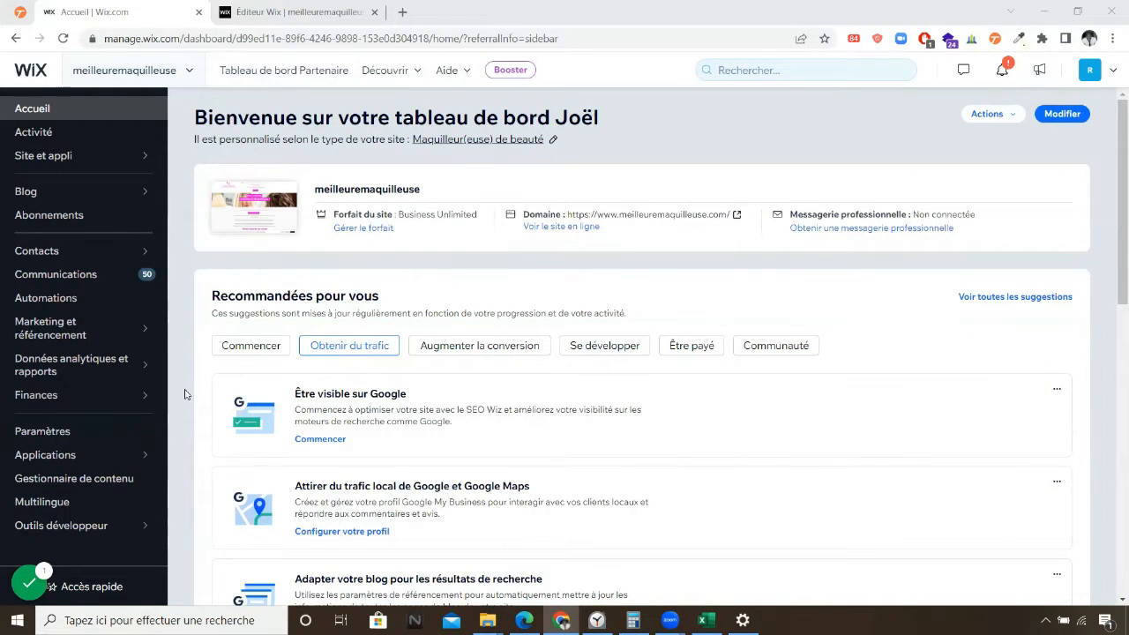
Open the content manager (Gestionnaire de contenu) and look through the site's collections.
{"action": "left_click", "coordinate": [95, 483]}
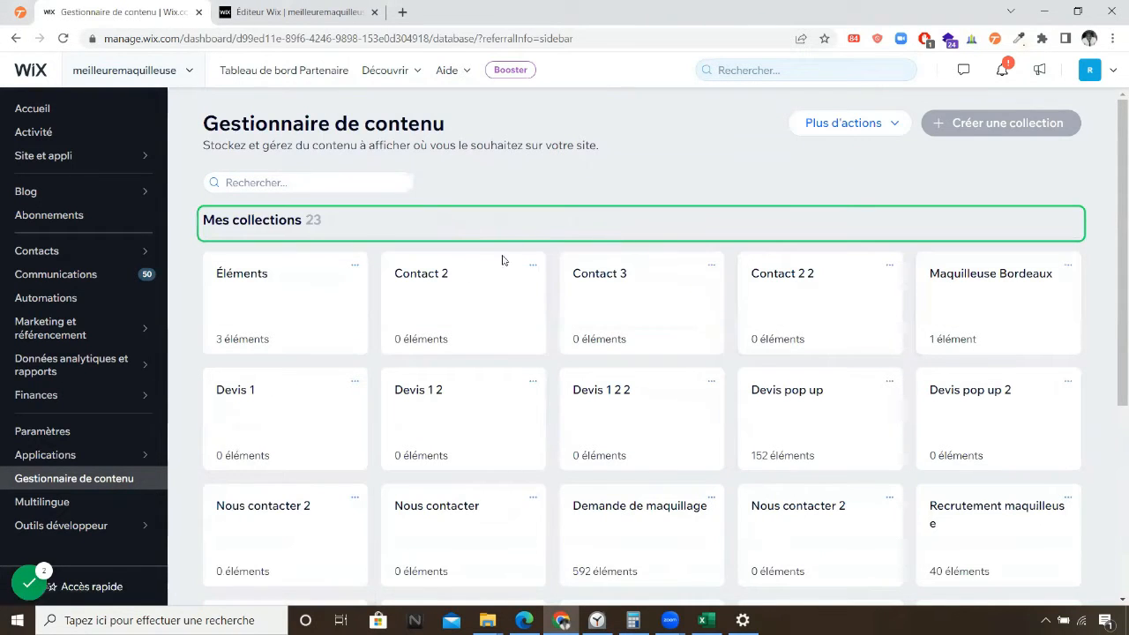
{"action": "scroll", "coordinate": [457, 291], "scroll_direction": "down", "scroll_amount": 2}
{"action": "scroll", "coordinate": [538, 405], "scroll_direction": "up", "scroll_amount": 2}
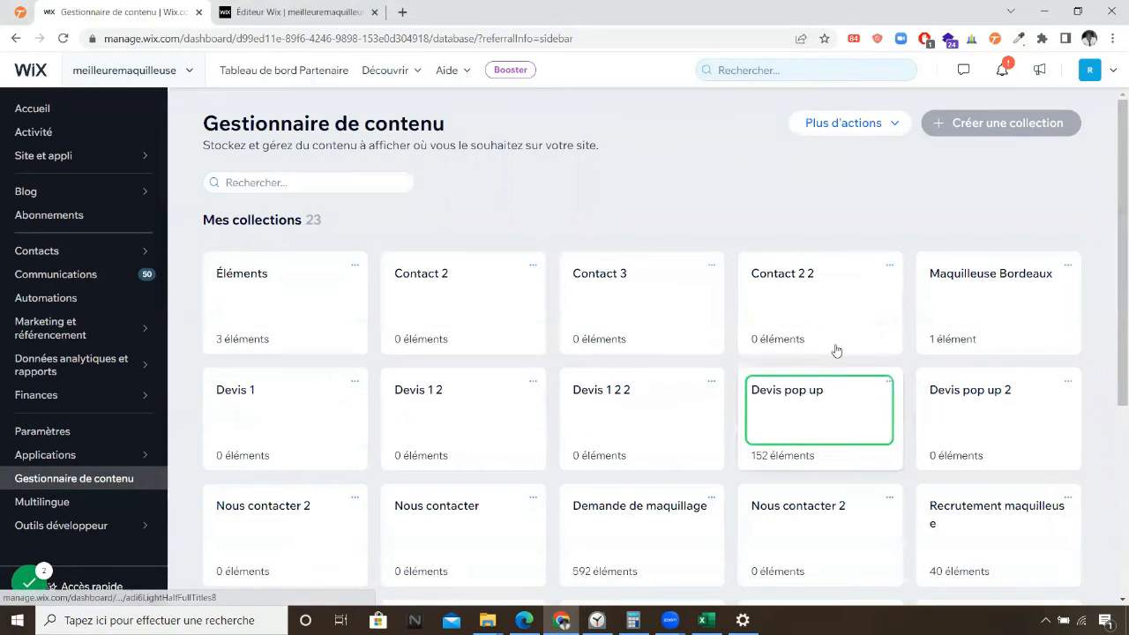
{"action": "scroll", "coordinate": [873, 353], "scroll_direction": "down", "scroll_amount": 2}
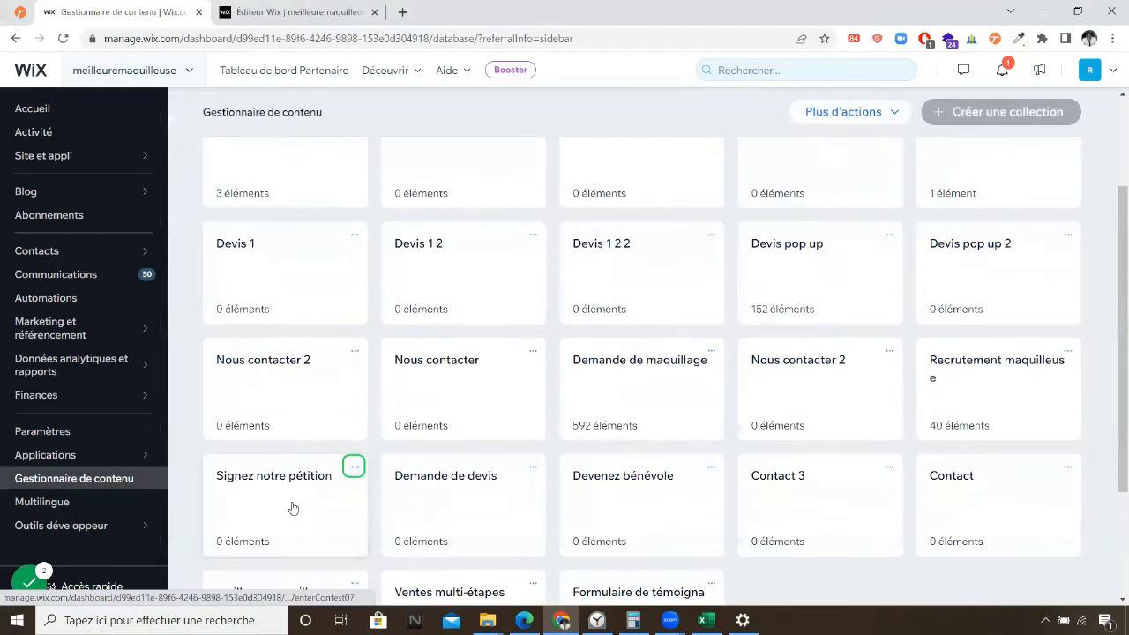
{"action": "scroll", "coordinate": [449, 436], "scroll_direction": "down", "scroll_amount": 2}
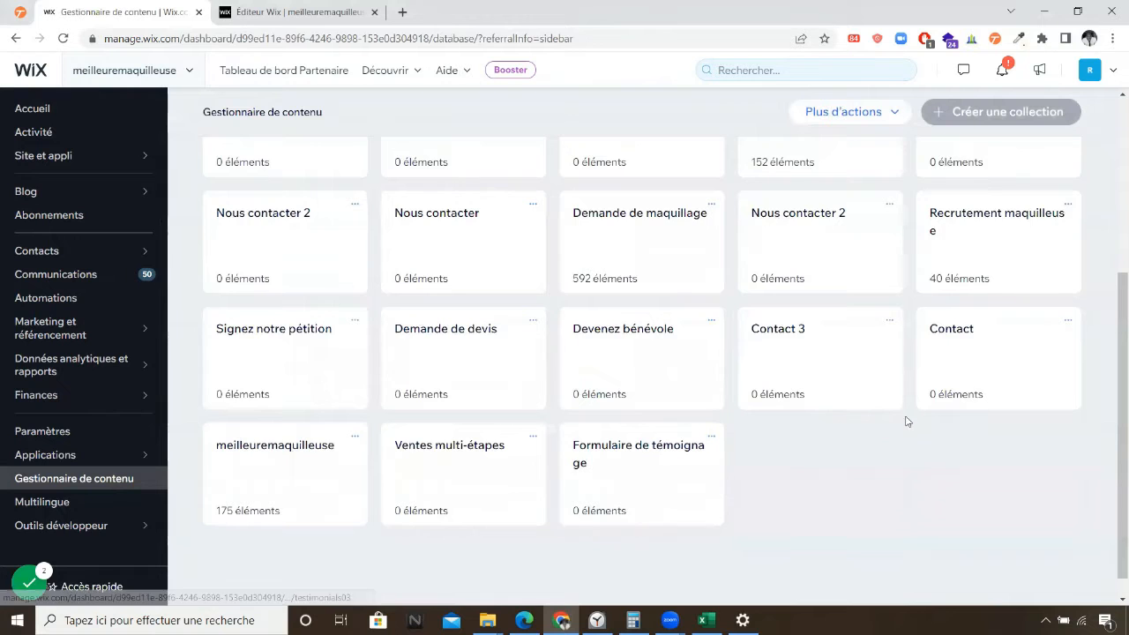
{"action": "scroll", "coordinate": [907, 421], "scroll_direction": "up", "scroll_amount": 3}
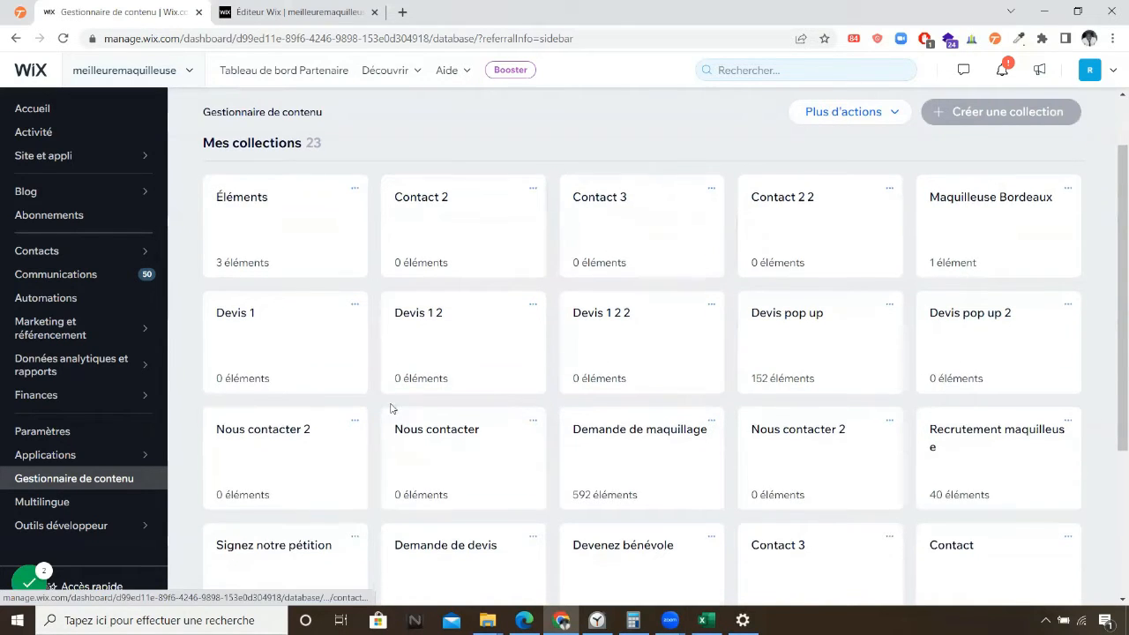
{"action": "scroll", "coordinate": [415, 371], "scroll_direction": "down", "scroll_amount": 2}
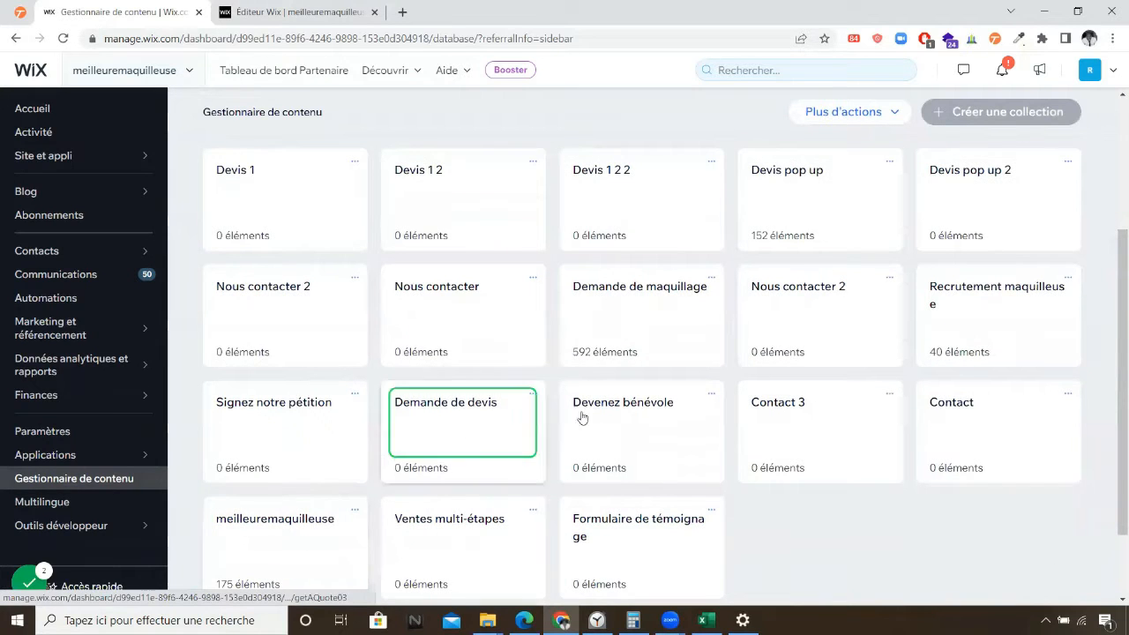
{"action": "scroll", "coordinate": [615, 406], "scroll_direction": "up", "scroll_amount": 2}
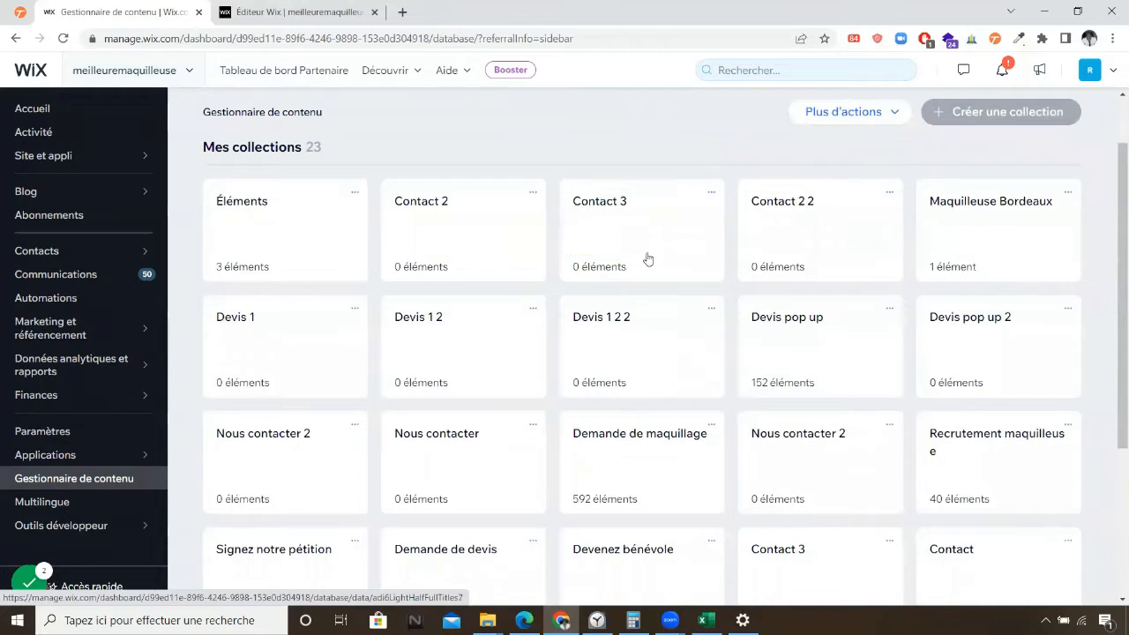
View the form submissions in the Devis pop up collection and return to the collections overview.
{"action": "left_click", "coordinate": [899, 381]}
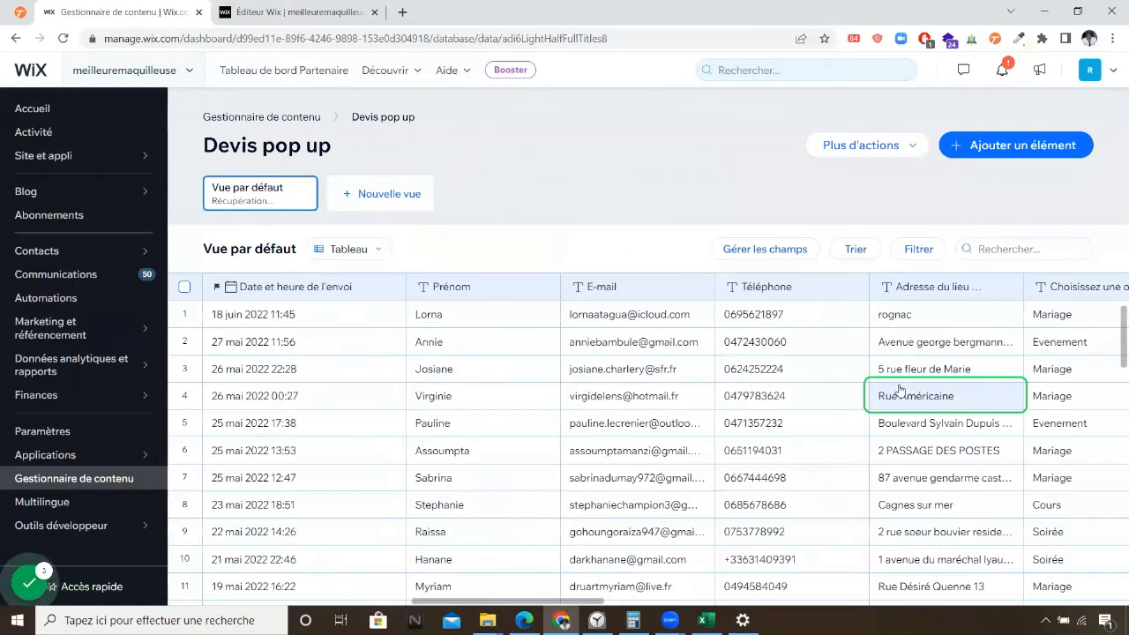
{"action": "left_click", "coordinate": [261, 118]}
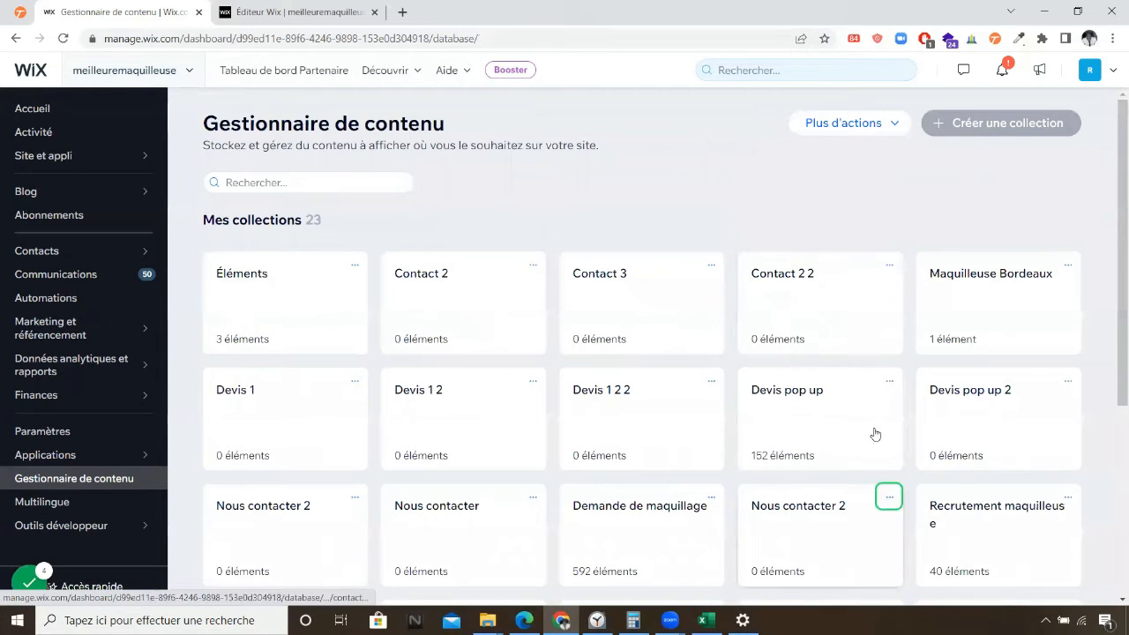
{"action": "left_click", "coordinate": [783, 451]}
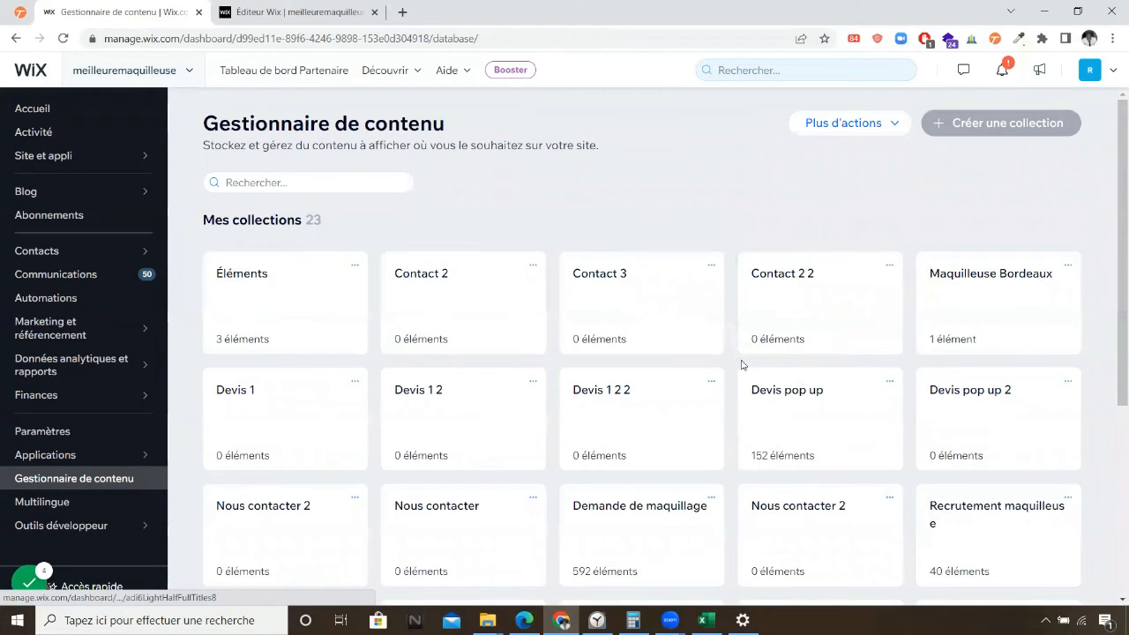
Open the Recrutement maquilleuse collection in its default view and check the options of the Date et heure de l'envoi column.
{"action": "scroll", "coordinate": [741, 364], "scroll_direction": "down", "scroll_amount": 1}
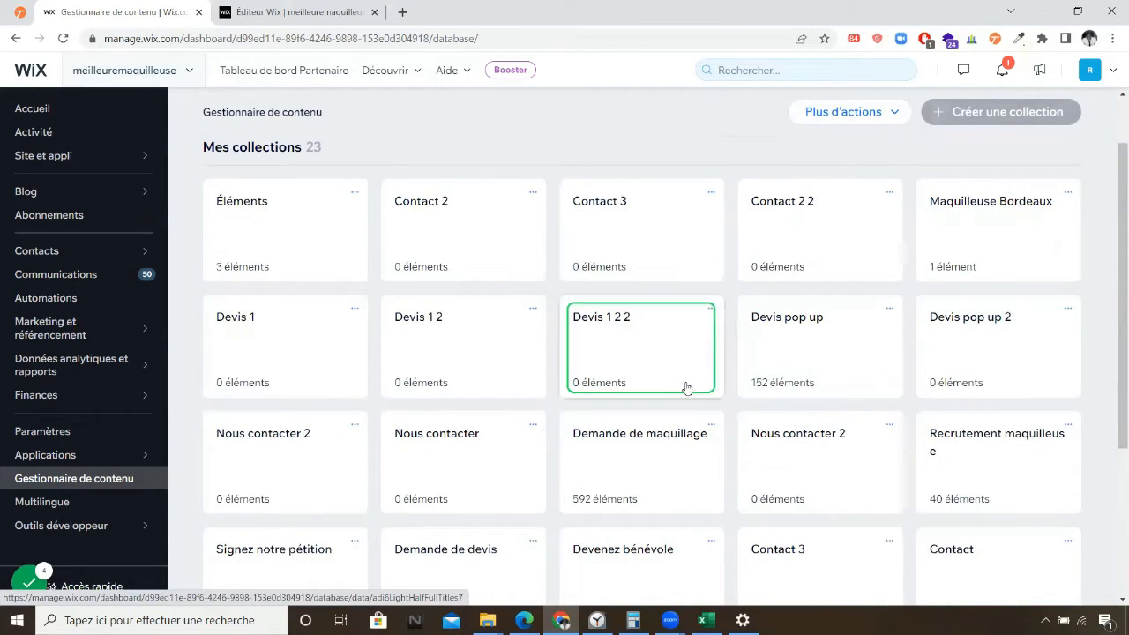
{"action": "scroll", "coordinate": [675, 385], "scroll_direction": "down", "scroll_amount": 1}
{"action": "scroll", "coordinate": [676, 386], "scroll_direction": "down", "scroll_amount": 1}
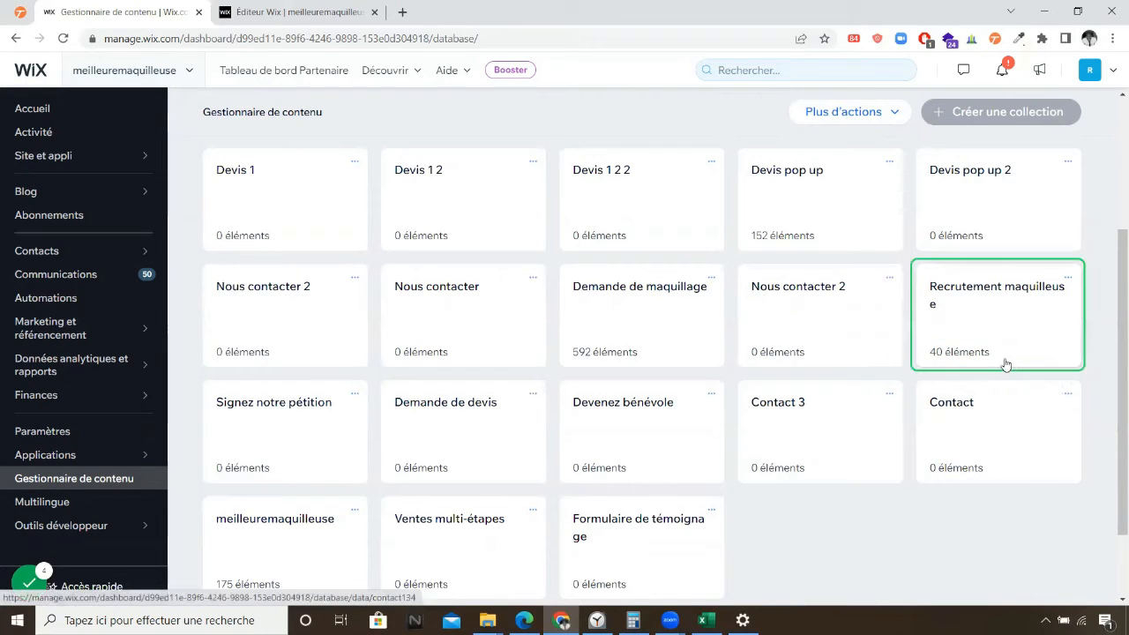
{"action": "left_click", "coordinate": [1063, 352]}
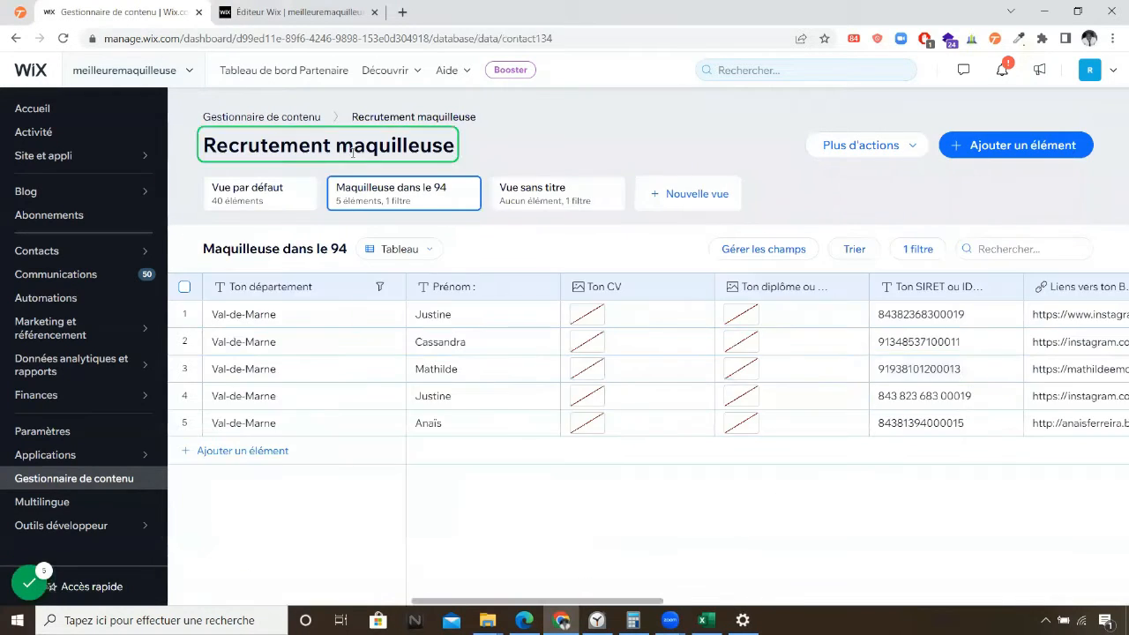
{"action": "left_click", "coordinate": [231, 201]}
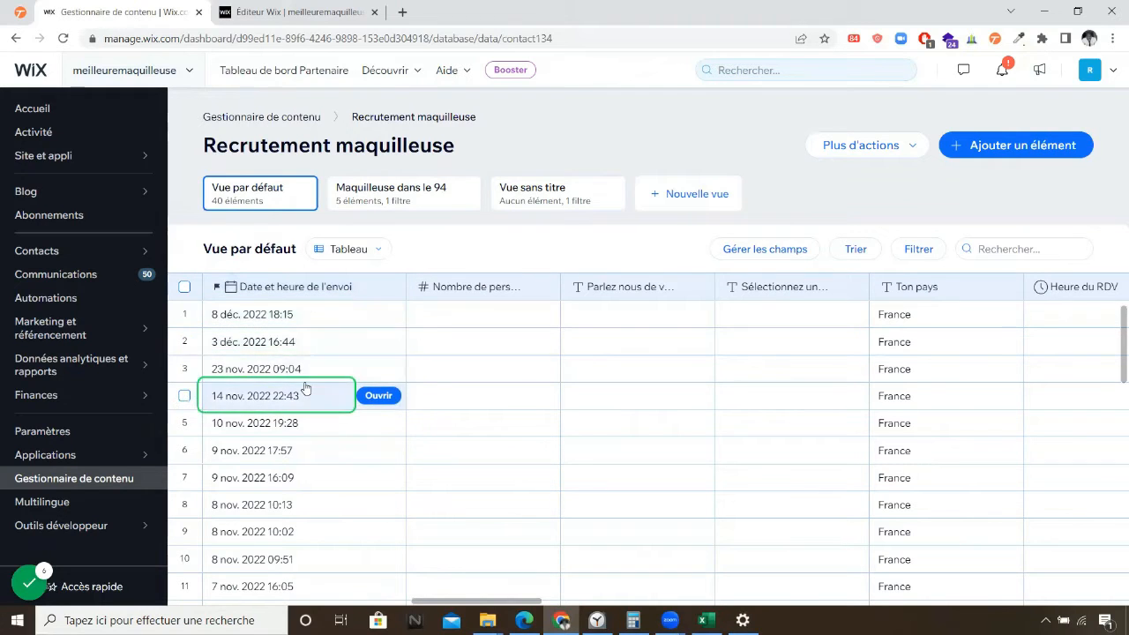
{"action": "left_click", "coordinate": [369, 284]}
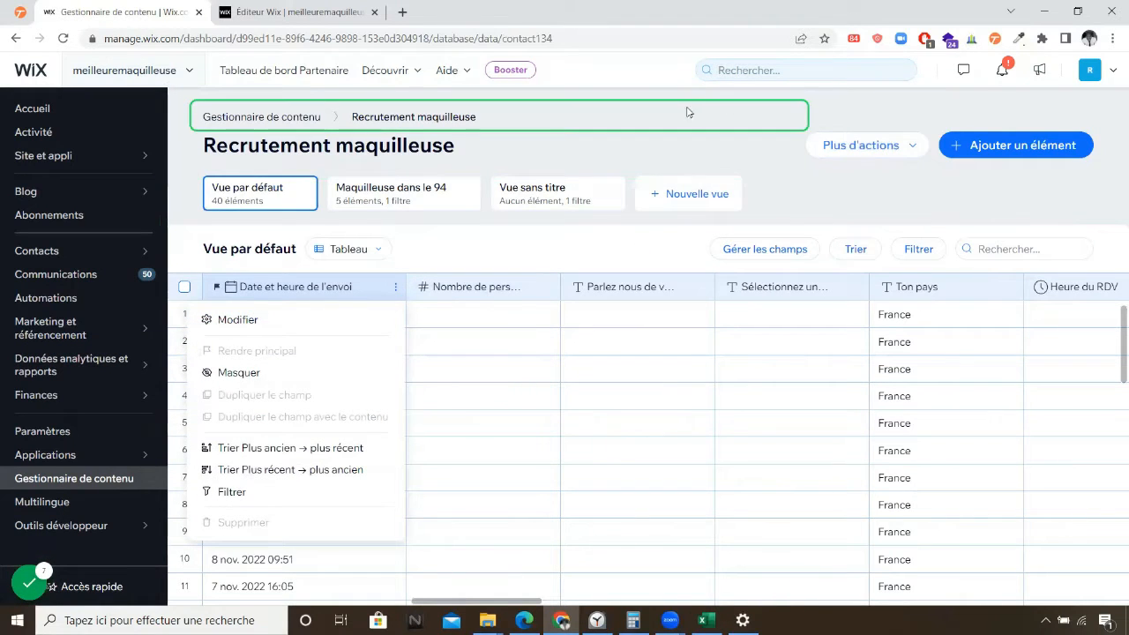
{"action": "left_click", "coordinate": [678, 316]}
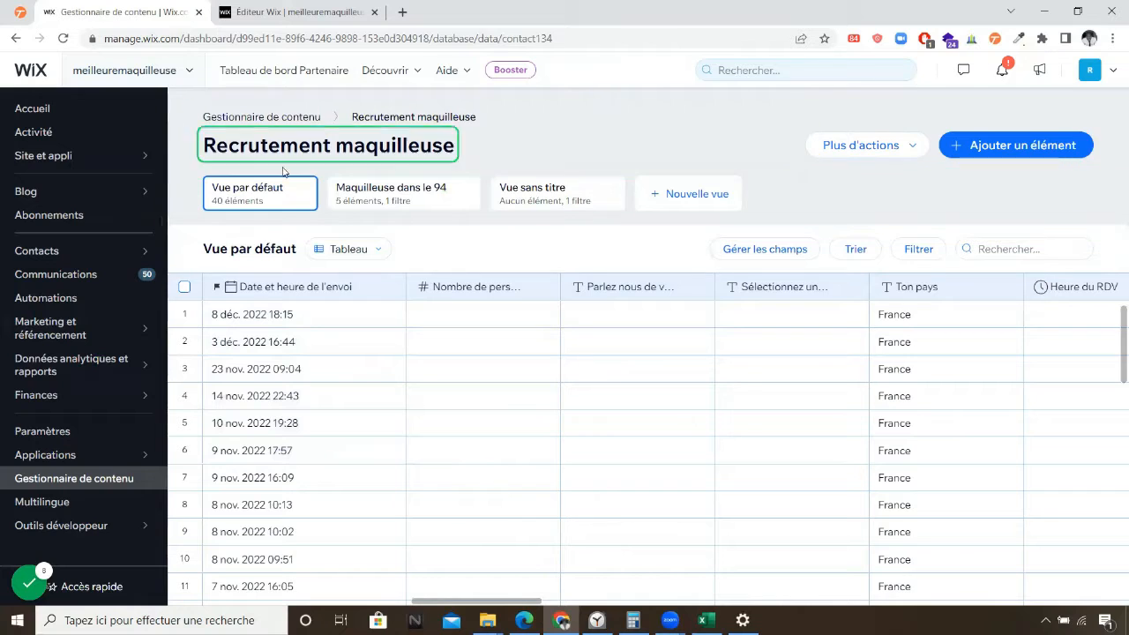
Return to the collections overview and reopen Recrutement maquilleuse in its default view.
{"action": "left_click", "coordinate": [308, 125]}
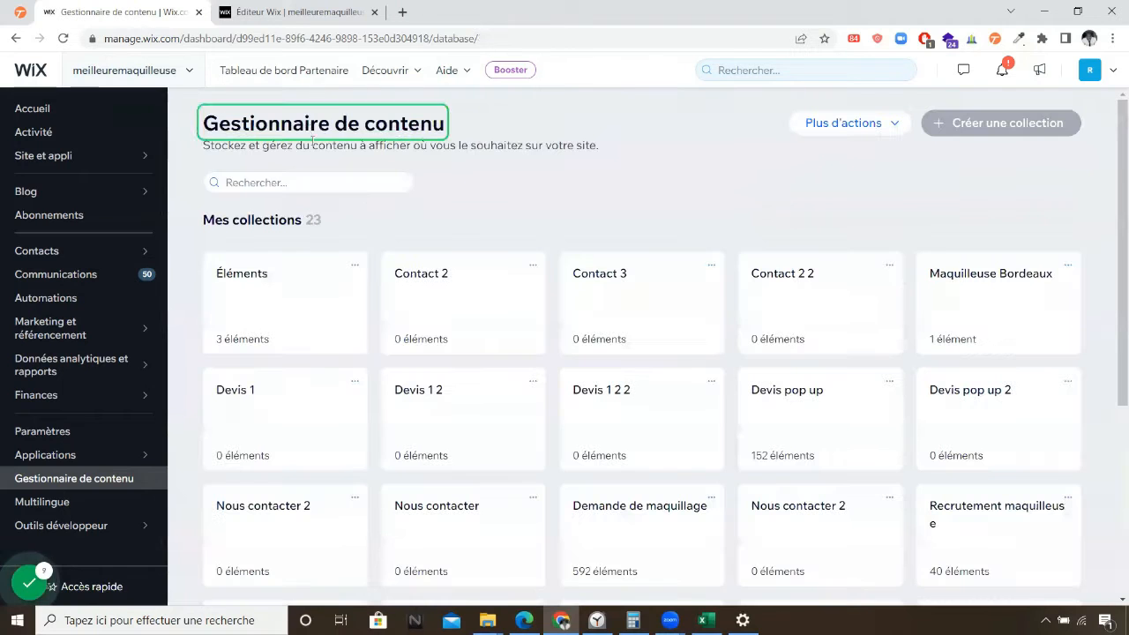
{"action": "left_click", "coordinate": [1008, 578]}
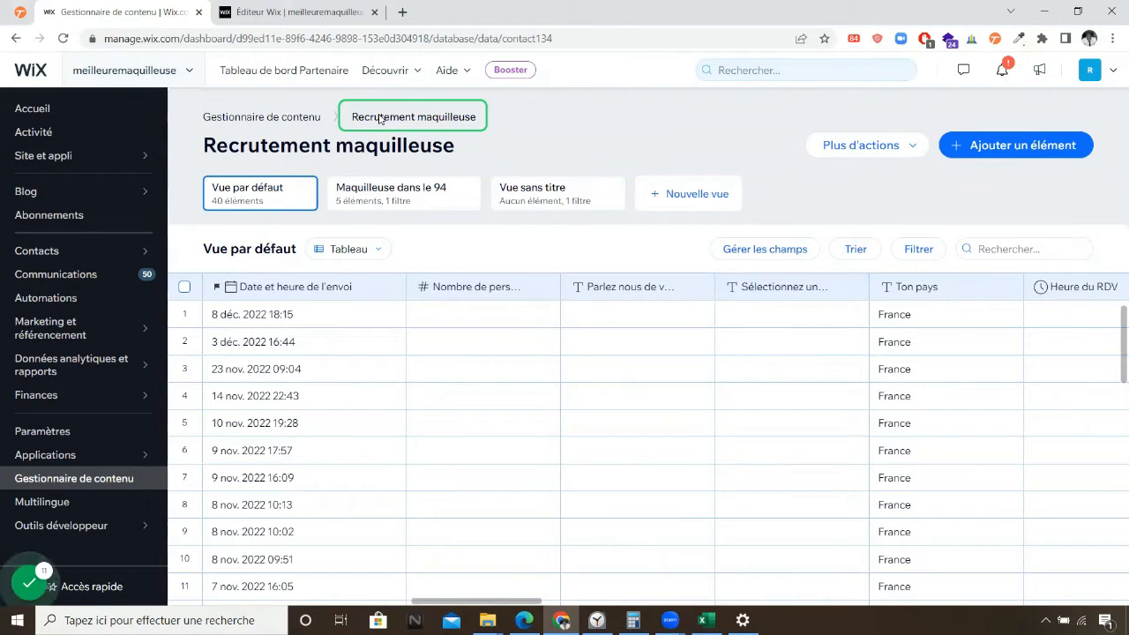
{"action": "left_click", "coordinate": [303, 210]}
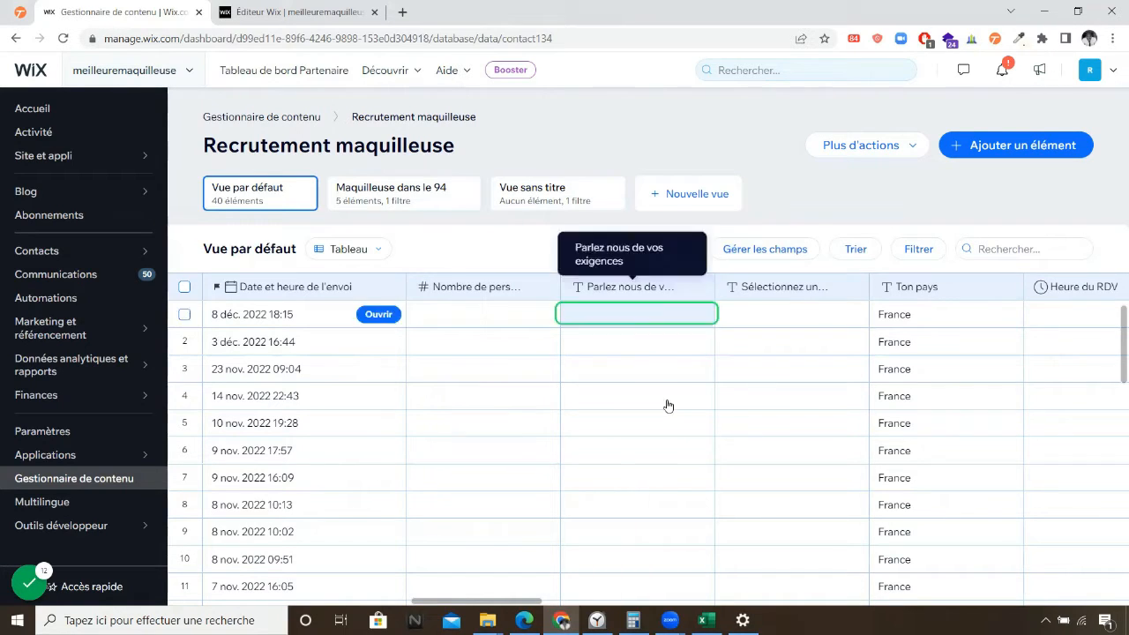
Add a filter to the default view where the field Ton pays contains "france".
{"action": "left_click", "coordinate": [916, 254]}
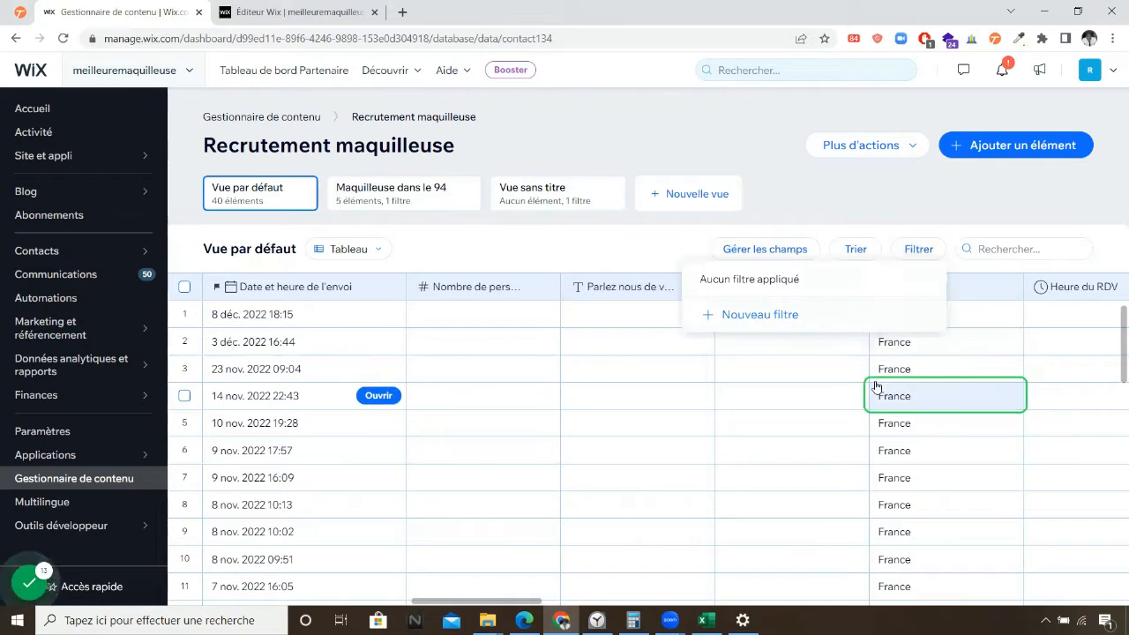
{"action": "left_click", "coordinate": [760, 319]}
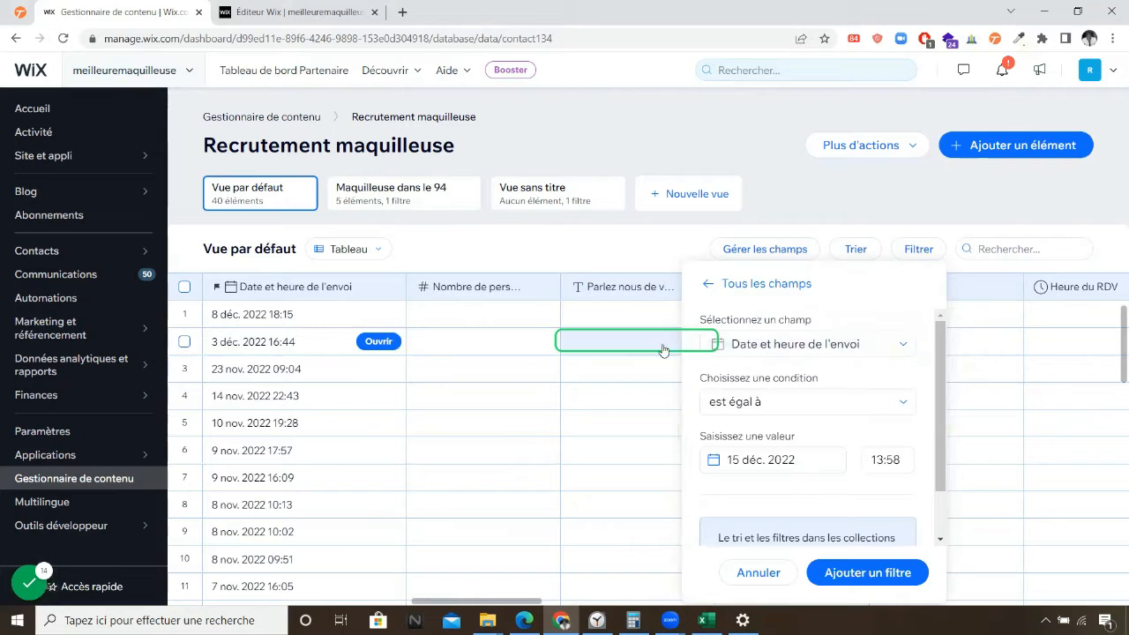
{"action": "left_click", "coordinate": [811, 345]}
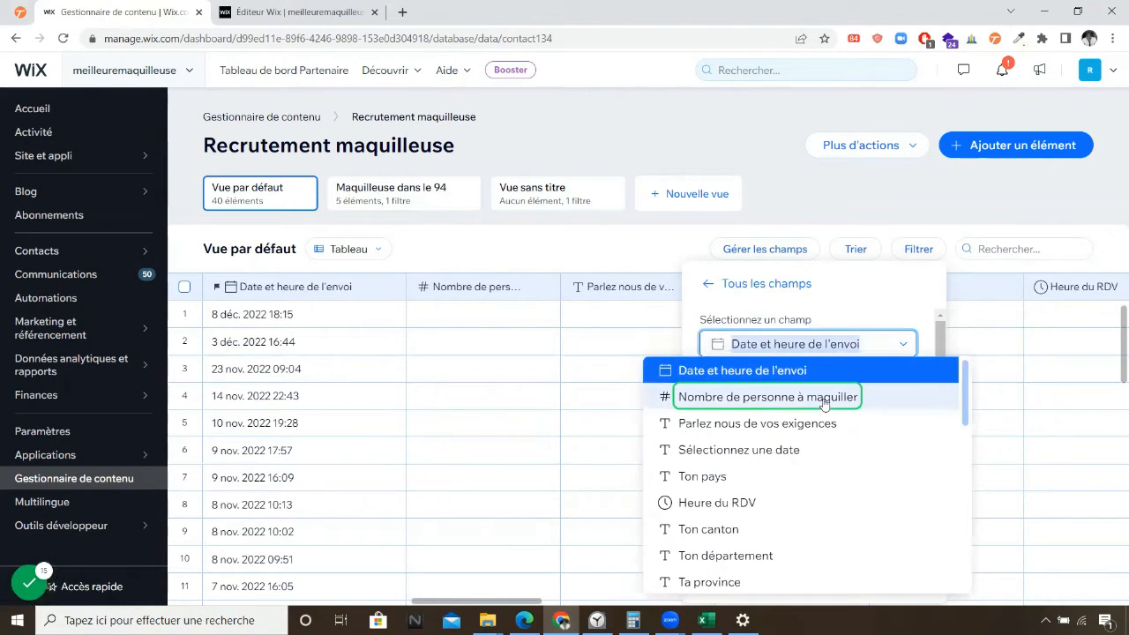
{"action": "scroll", "coordinate": [822, 421], "scroll_direction": "down", "scroll_amount": 1}
{"action": "scroll", "coordinate": [822, 422], "scroll_direction": "down", "scroll_amount": 4}
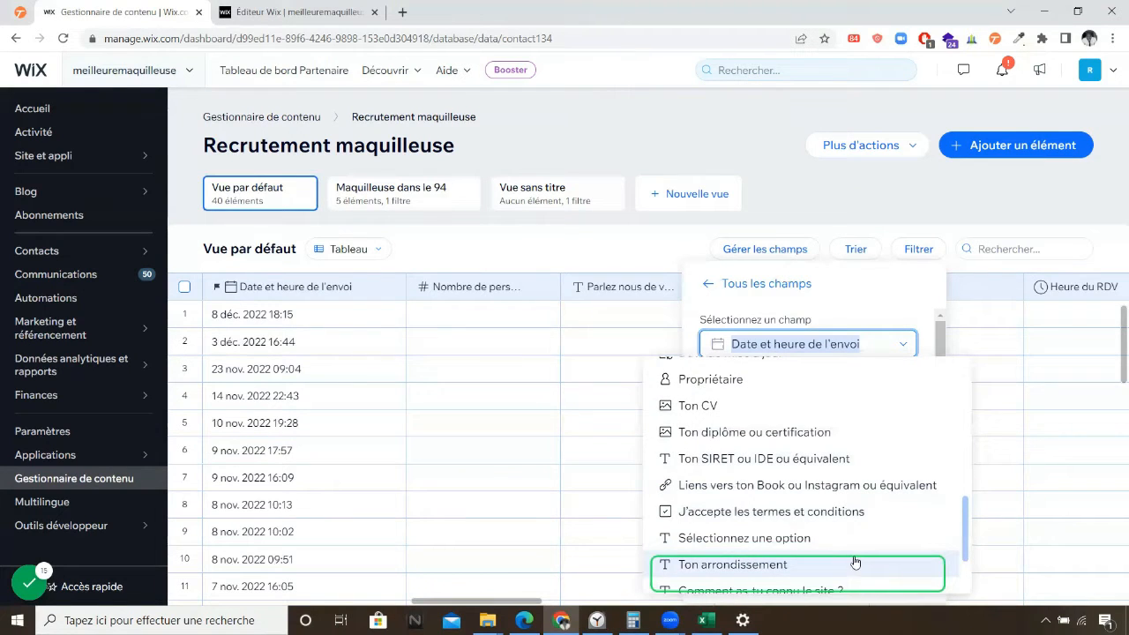
{"action": "scroll", "coordinate": [847, 521], "scroll_direction": "up", "scroll_amount": 4}
{"action": "scroll", "coordinate": [799, 391], "scroll_direction": "down", "scroll_amount": 5}
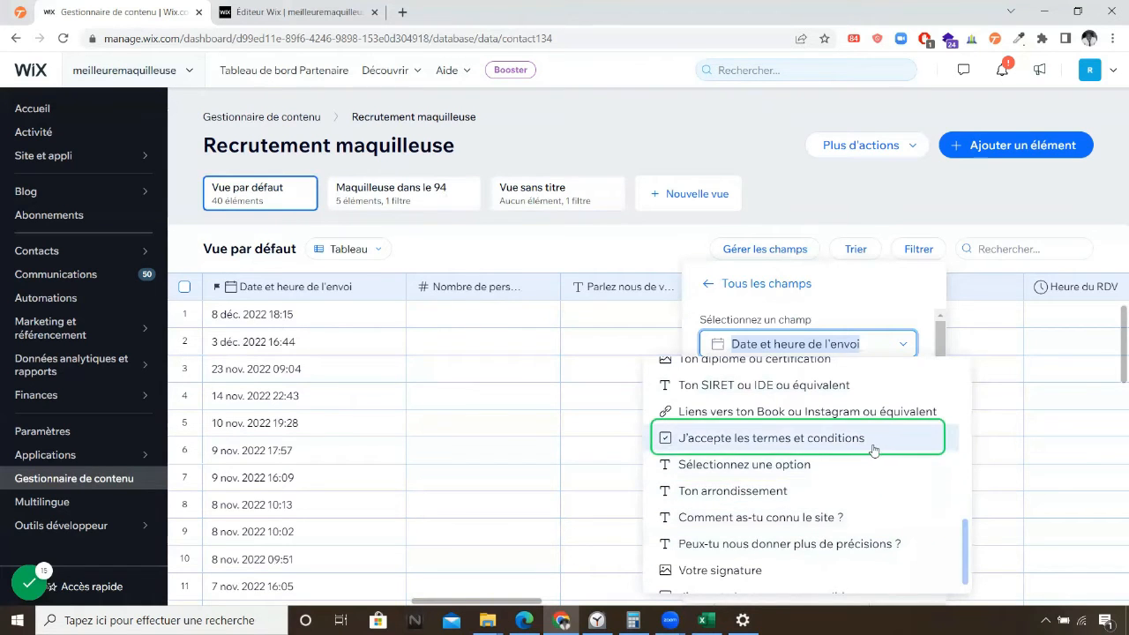
{"action": "scroll", "coordinate": [871, 447], "scroll_direction": "up", "scroll_amount": 5}
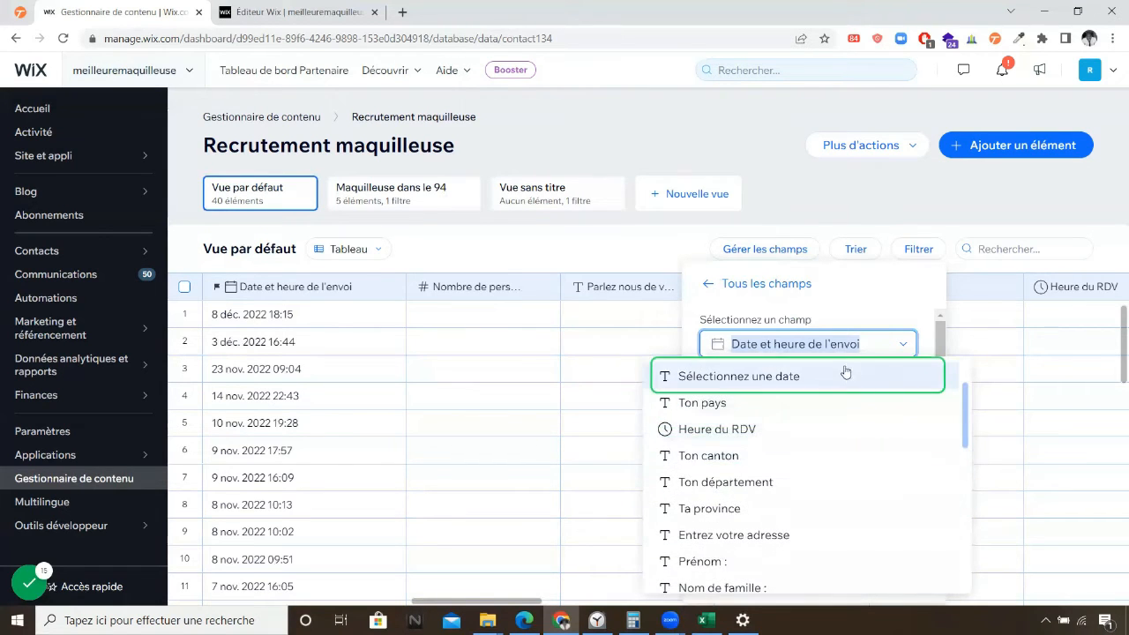
{"action": "left_click", "coordinate": [761, 413]}
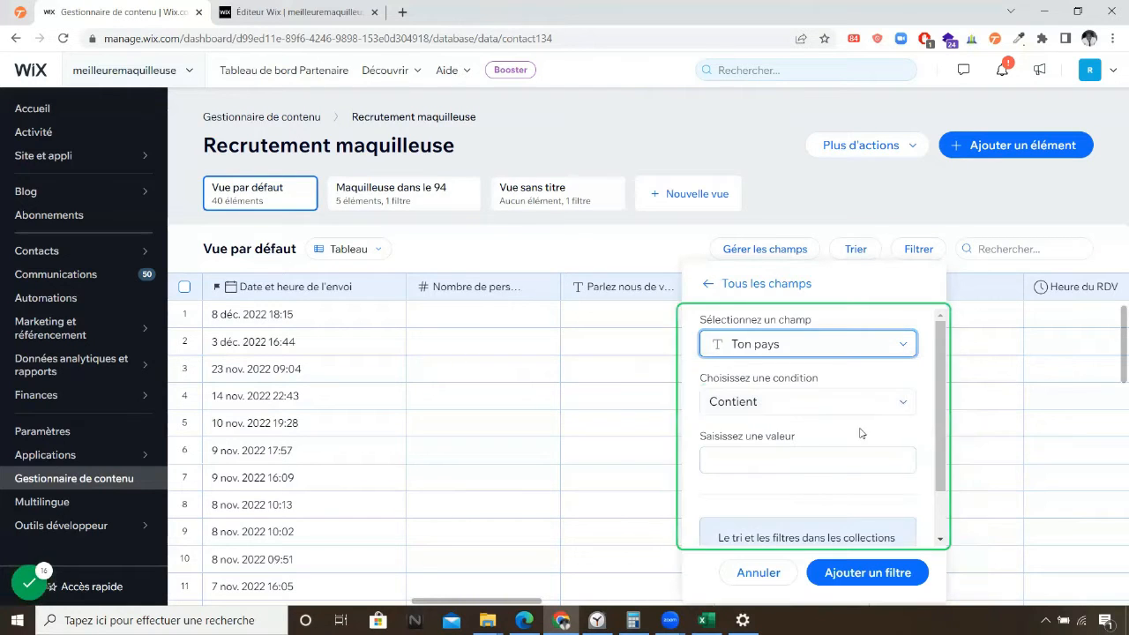
{"action": "left_click", "coordinate": [796, 452]}
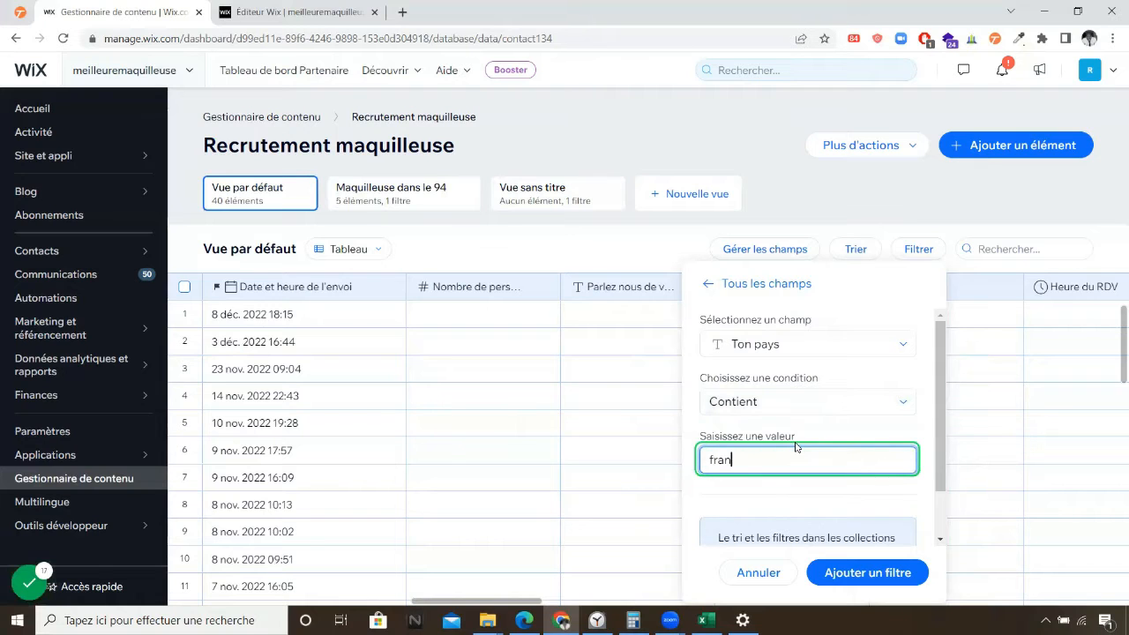
{"action": "scroll", "coordinate": [821, 432], "scroll_direction": "down", "scroll_amount": 1}
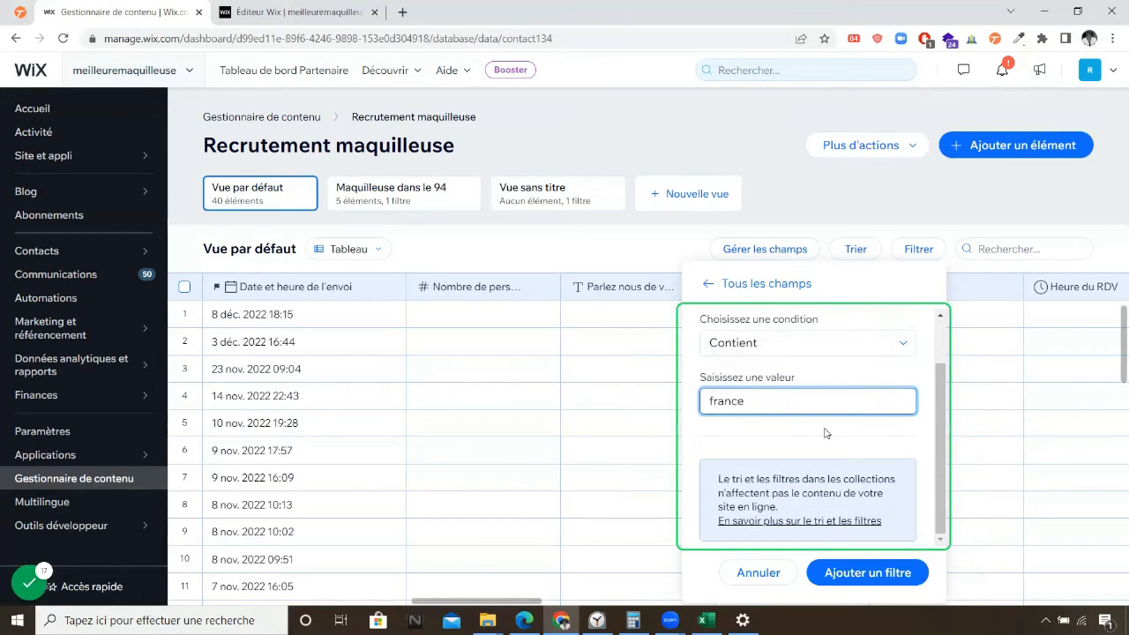
{"action": "left_click", "coordinate": [883, 578]}
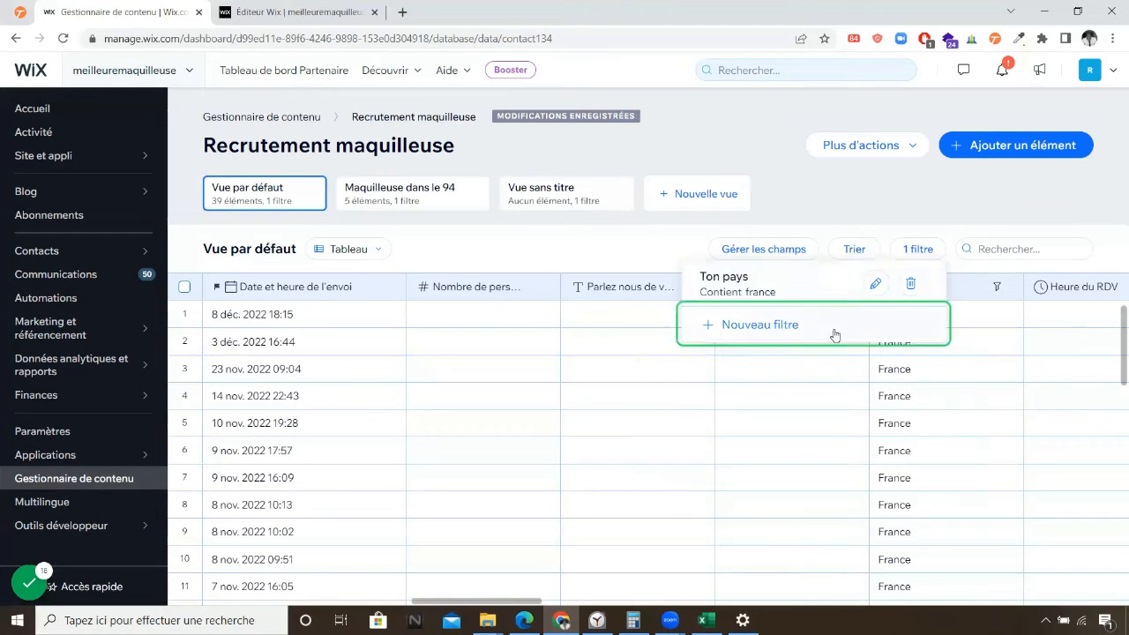
Add a second filter where Date et heure de l'envoi is "Après ou égal à" 1 déc. 2022.
{"action": "left_click", "coordinate": [751, 333]}
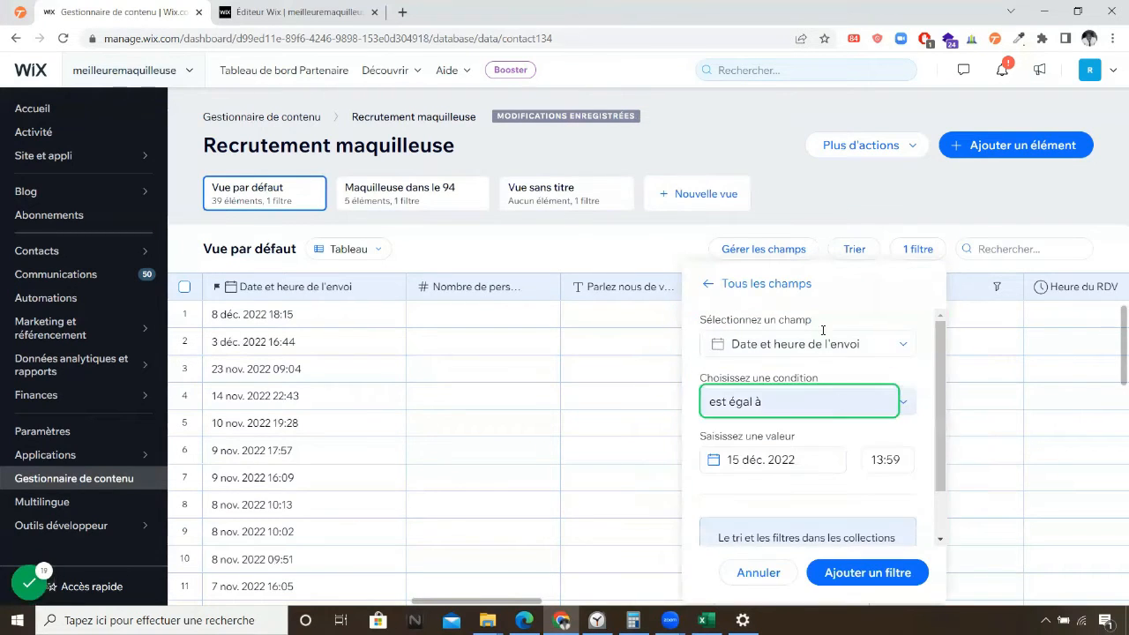
{"action": "left_click", "coordinate": [741, 452]}
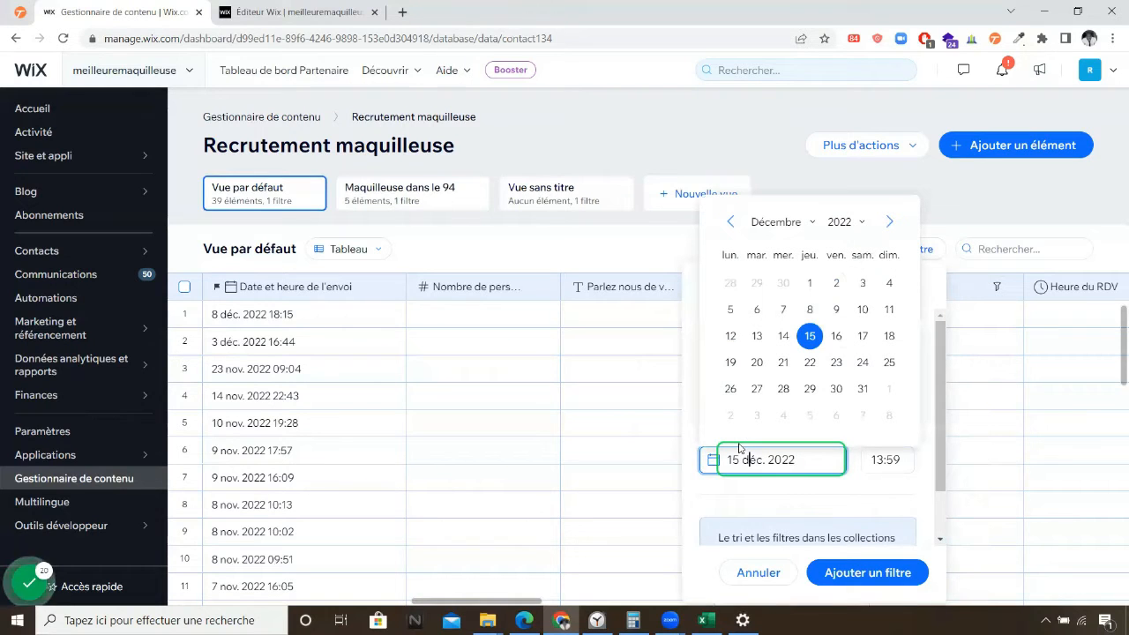
{"action": "left_click", "coordinate": [812, 286]}
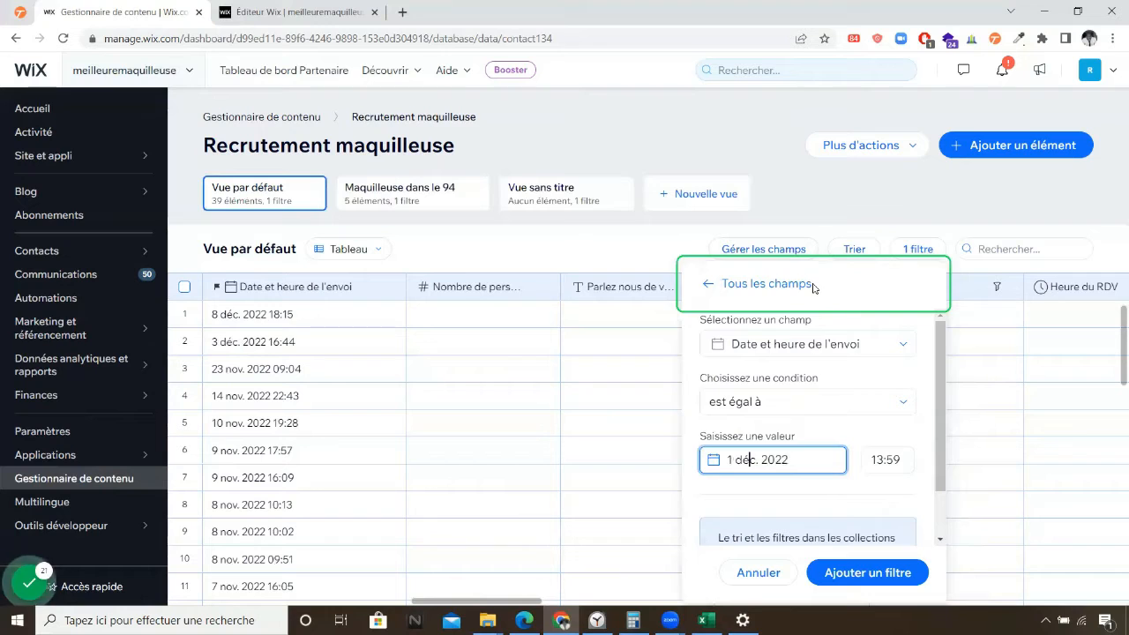
{"action": "left_click", "coordinate": [825, 396]}
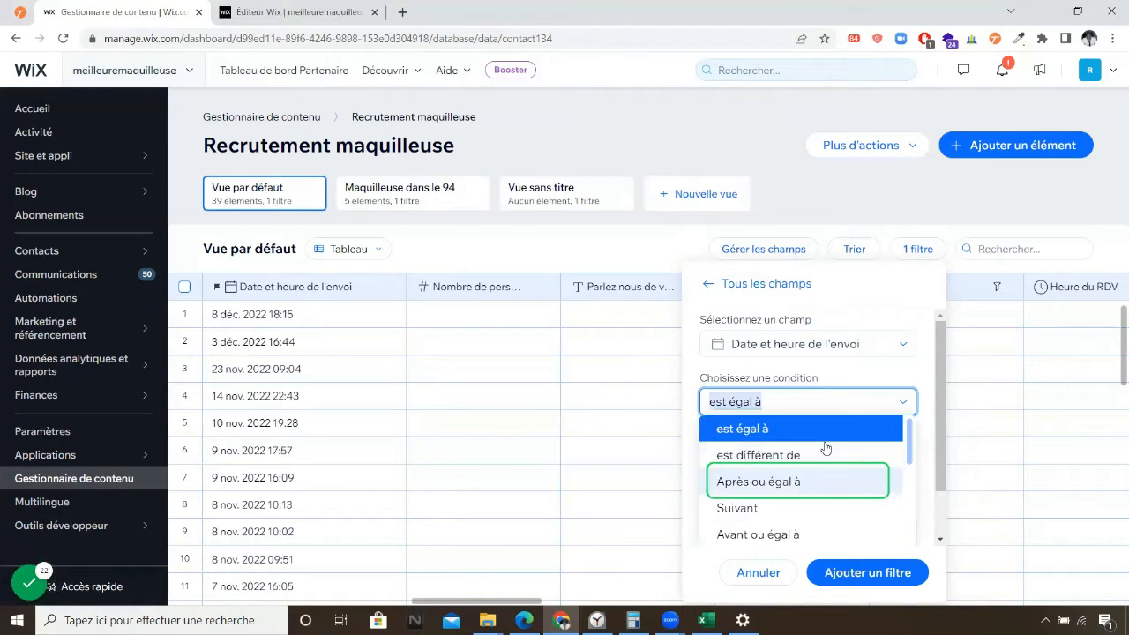
{"action": "left_click", "coordinate": [767, 482]}
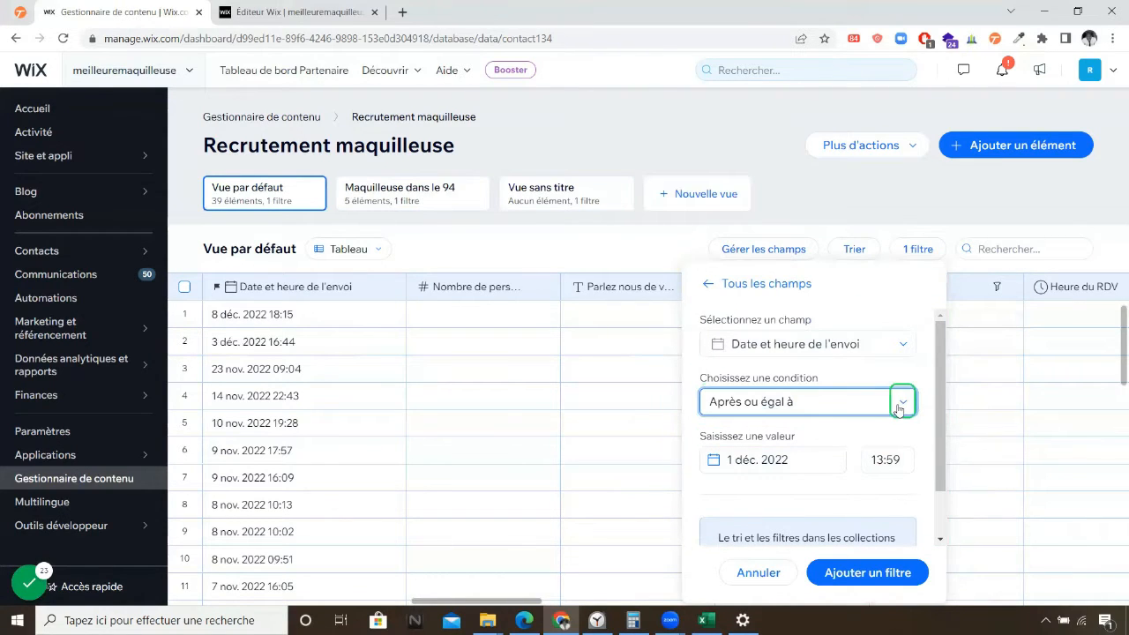
{"action": "left_click", "coordinate": [873, 574]}
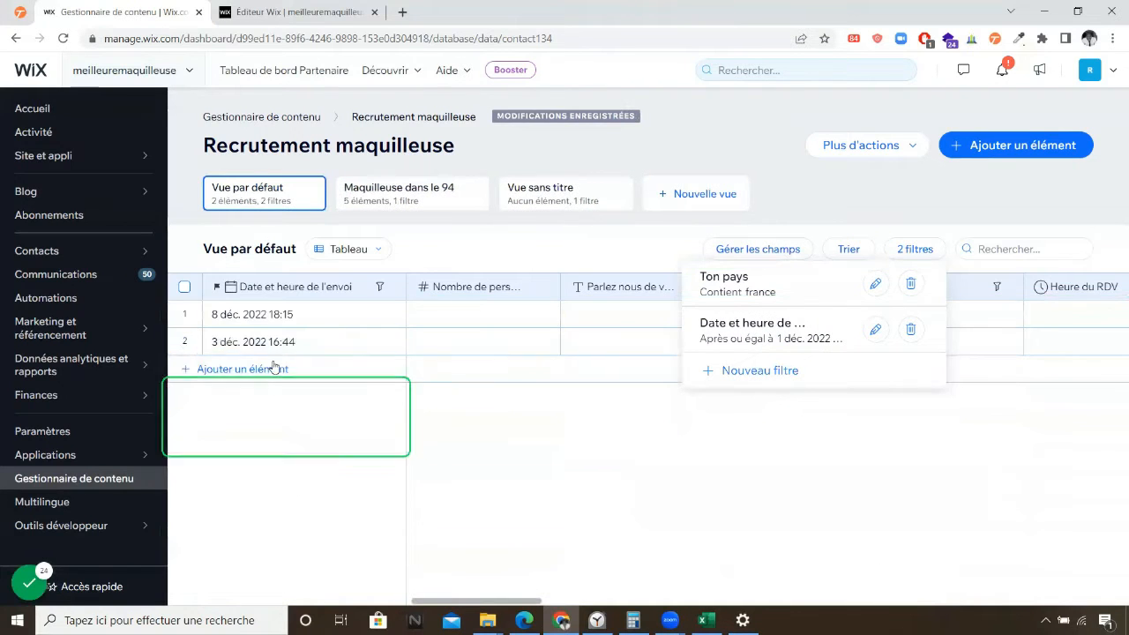
{"action": "mouse_move", "coordinate": [342, 328]}
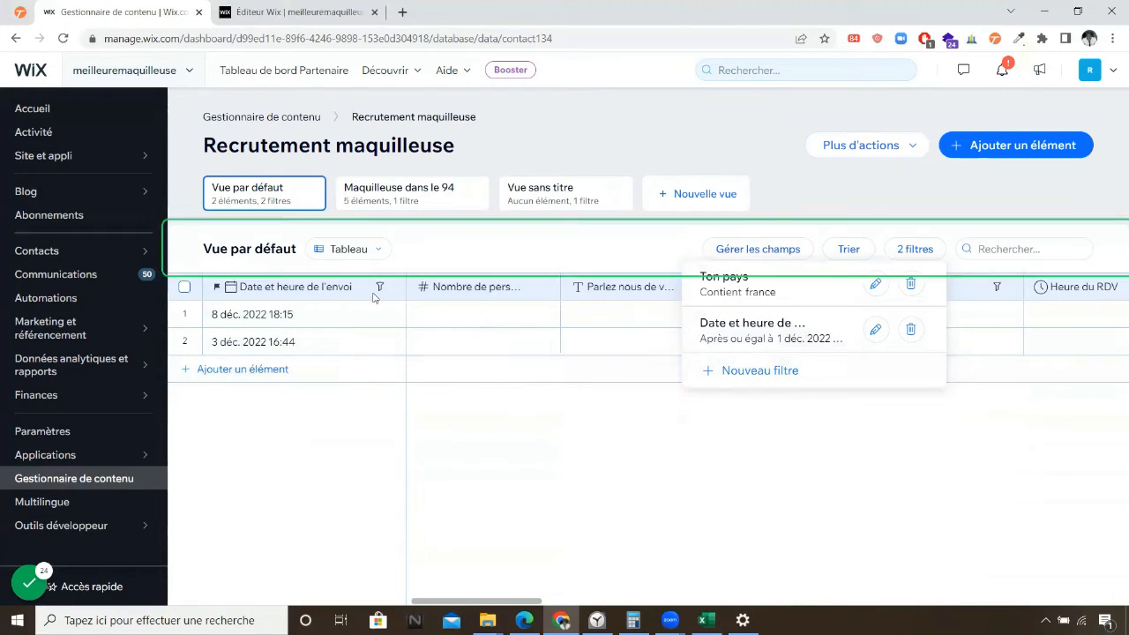
{"action": "mouse_move", "coordinate": [481, 601]}
{"action": "left_mouse_down"}
{"action": "mouse_move", "coordinate": [640, 597]}
{"action": "mouse_move", "coordinate": [480, 599]}
{"action": "left_mouse_up"}
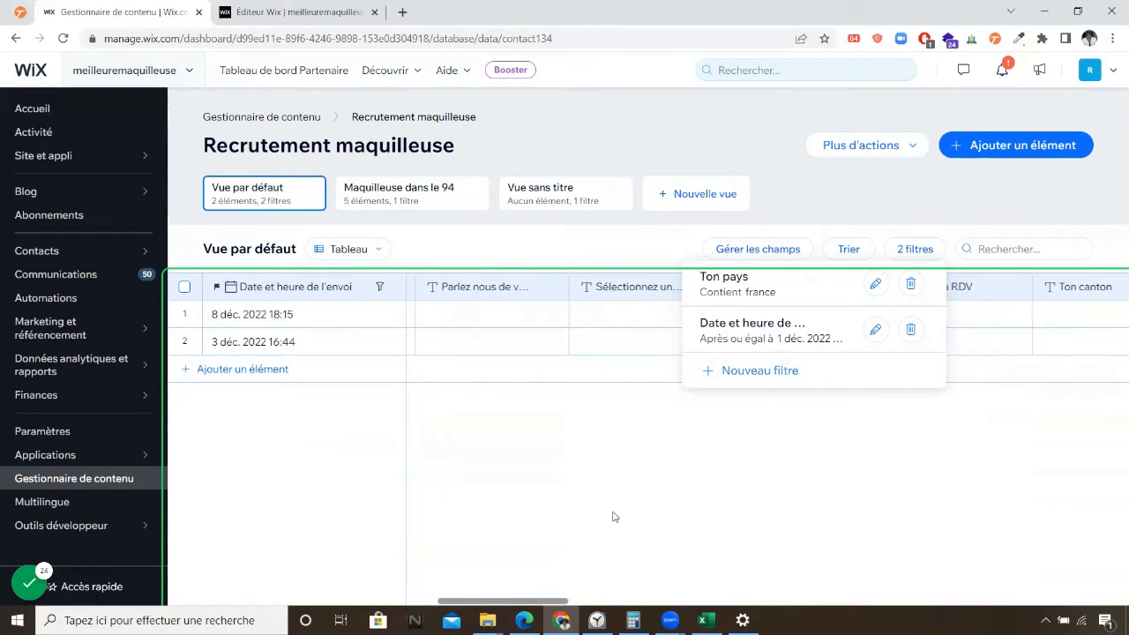
{"action": "left_click", "coordinate": [857, 249]}
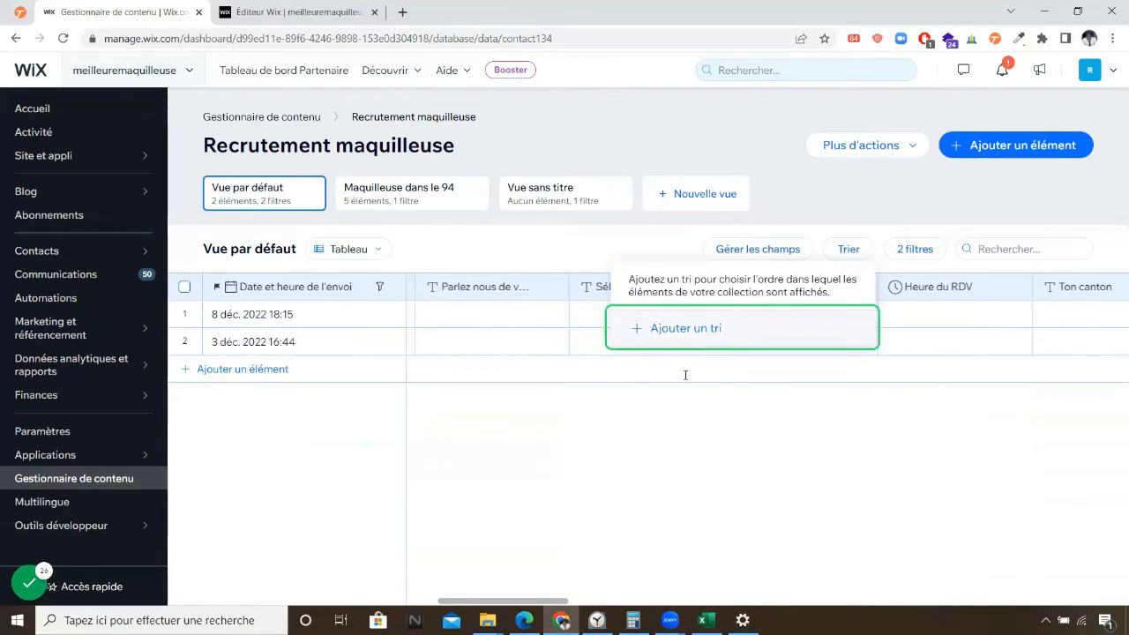
{"action": "left_click", "coordinate": [732, 329]}
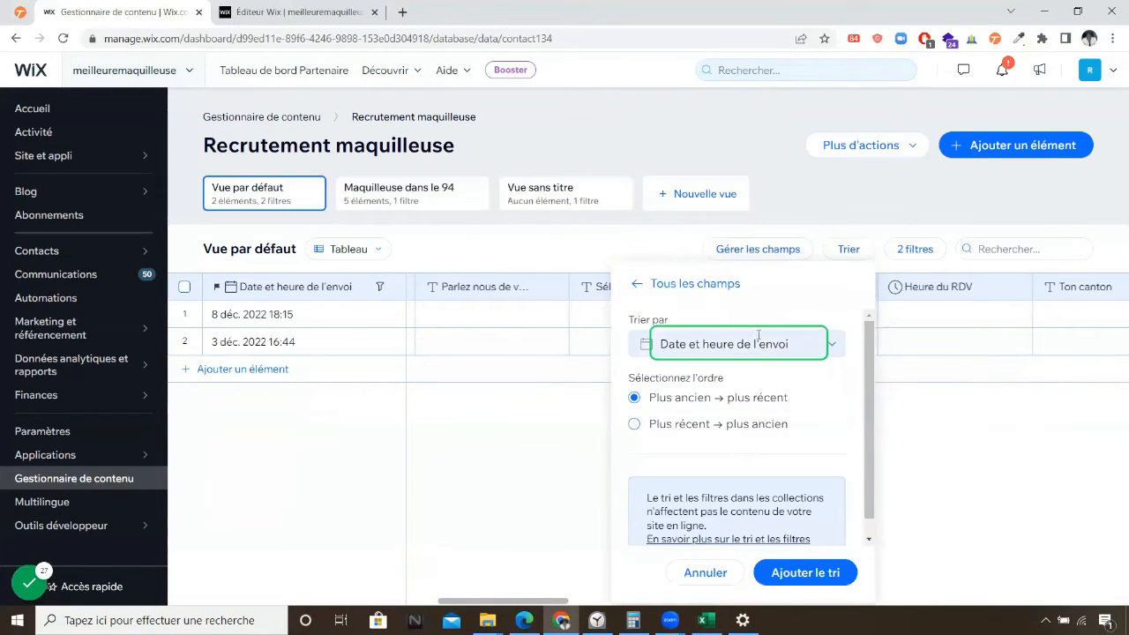
{"action": "left_click", "coordinate": [834, 345]}
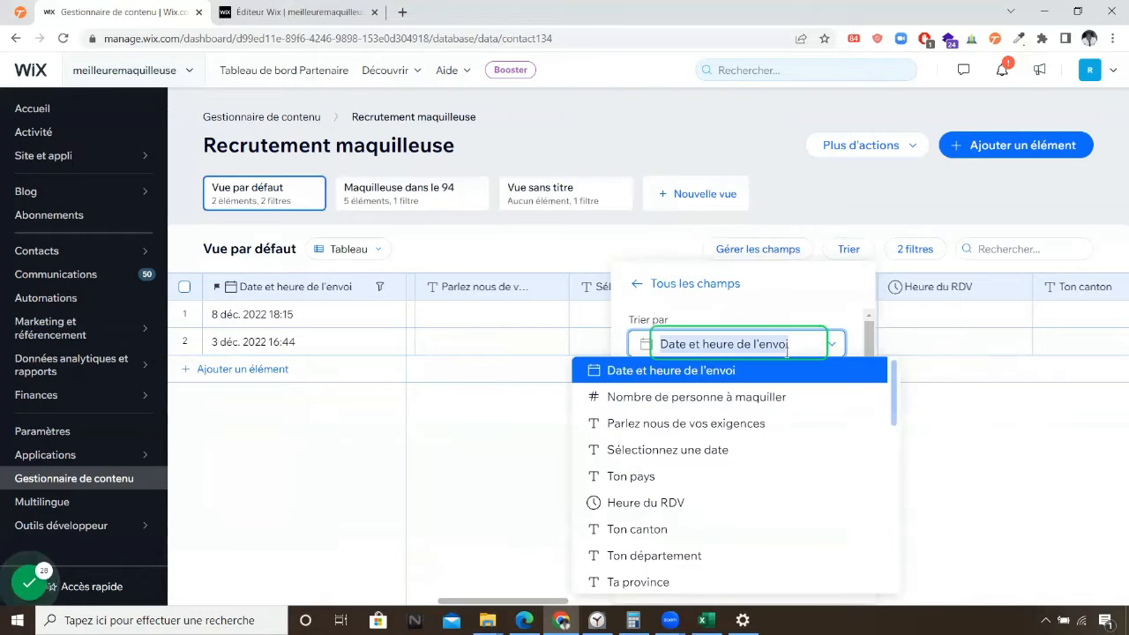
{"action": "left_click", "coordinate": [754, 399]}
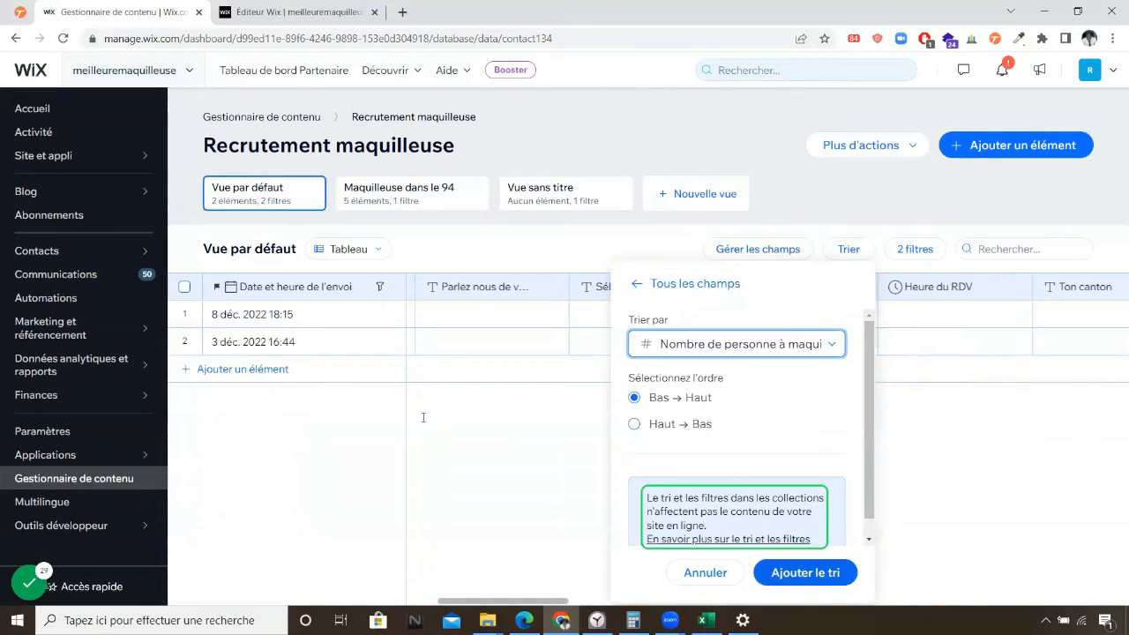
Hide the Nom de famille, Téléphone, Entrez votre adresse and Ta province fields in the default view.
{"action": "left_click", "coordinate": [723, 251]}
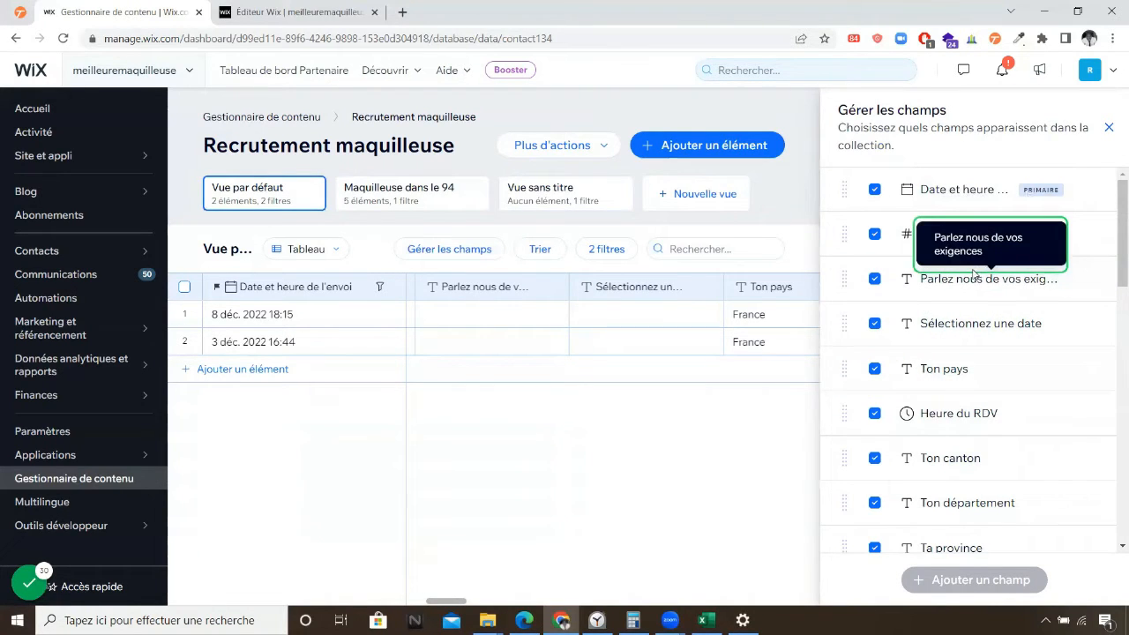
{"action": "scroll", "coordinate": [975, 300], "scroll_direction": "down", "scroll_amount": 3}
{"action": "scroll", "coordinate": [979, 335], "scroll_direction": "up", "scroll_amount": 2}
{"action": "scroll", "coordinate": [915, 340], "scroll_direction": "down", "scroll_amount": 5}
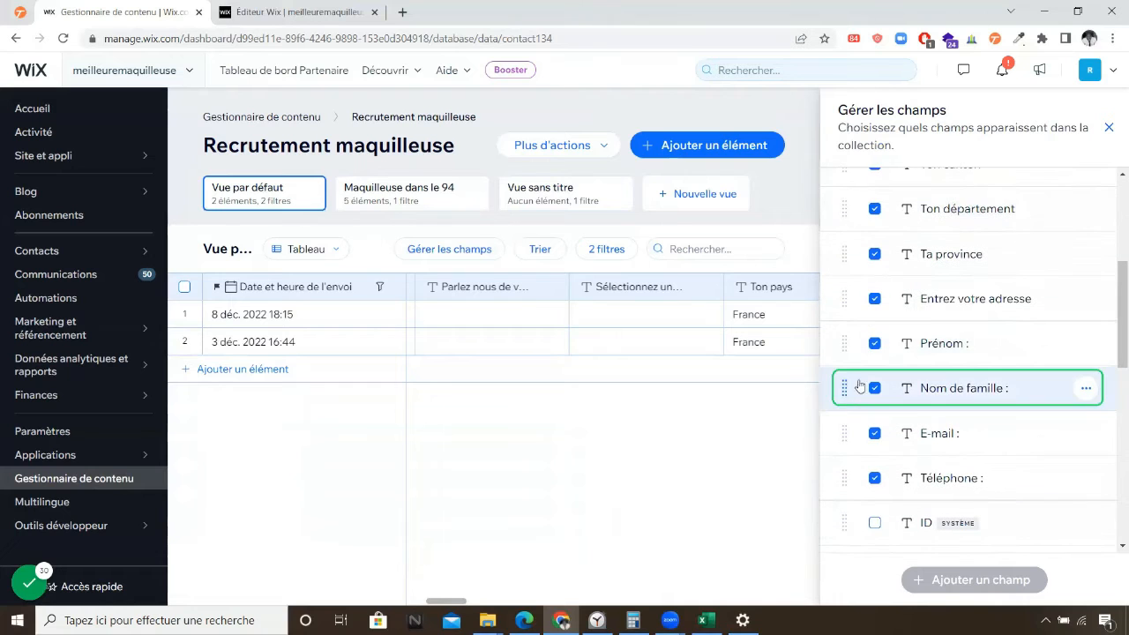
{"action": "left_click", "coordinate": [874, 343]}
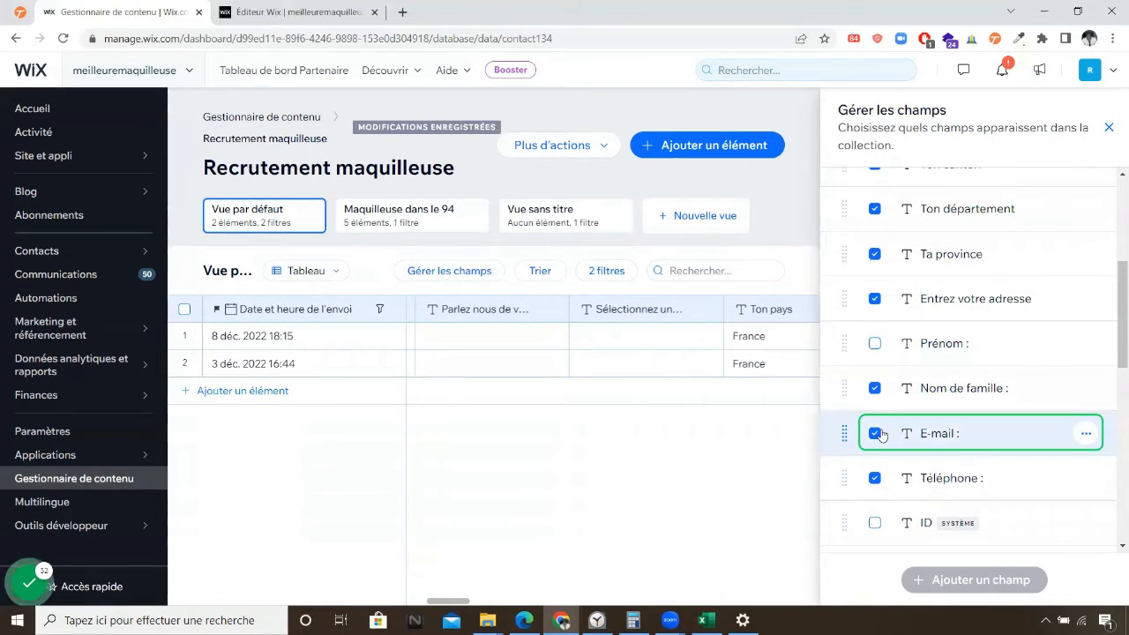
{"action": "left_click", "coordinate": [875, 343]}
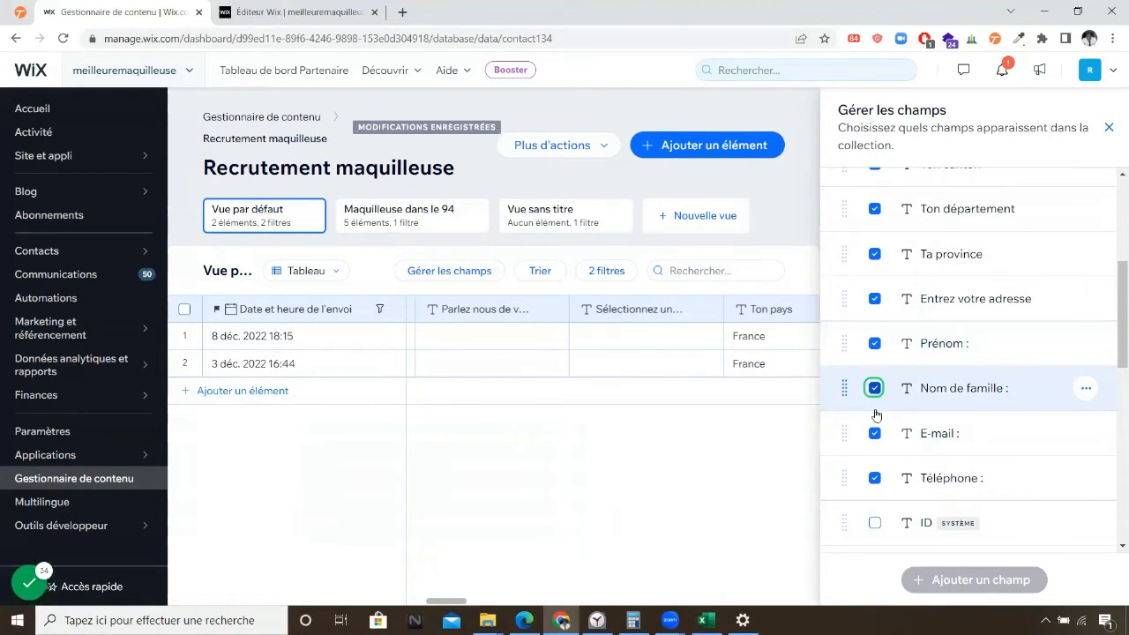
{"action": "left_click", "coordinate": [875, 406]}
{"action": "key", "text": "Tab"}
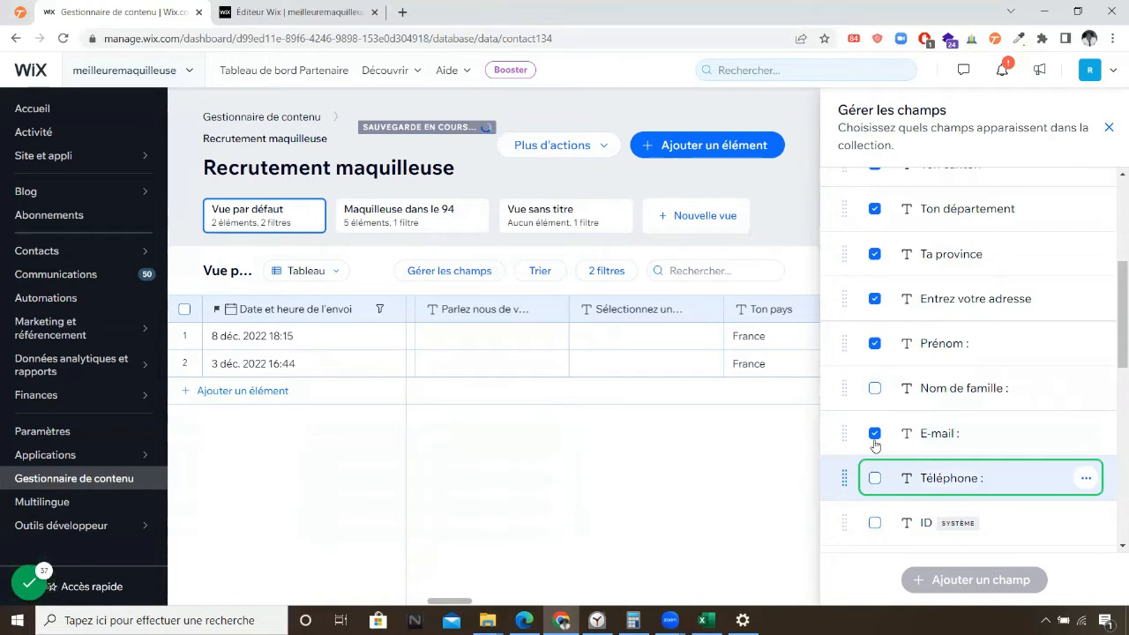
{"action": "left_click", "coordinate": [874, 299]}
{"action": "left_click", "coordinate": [875, 255]}
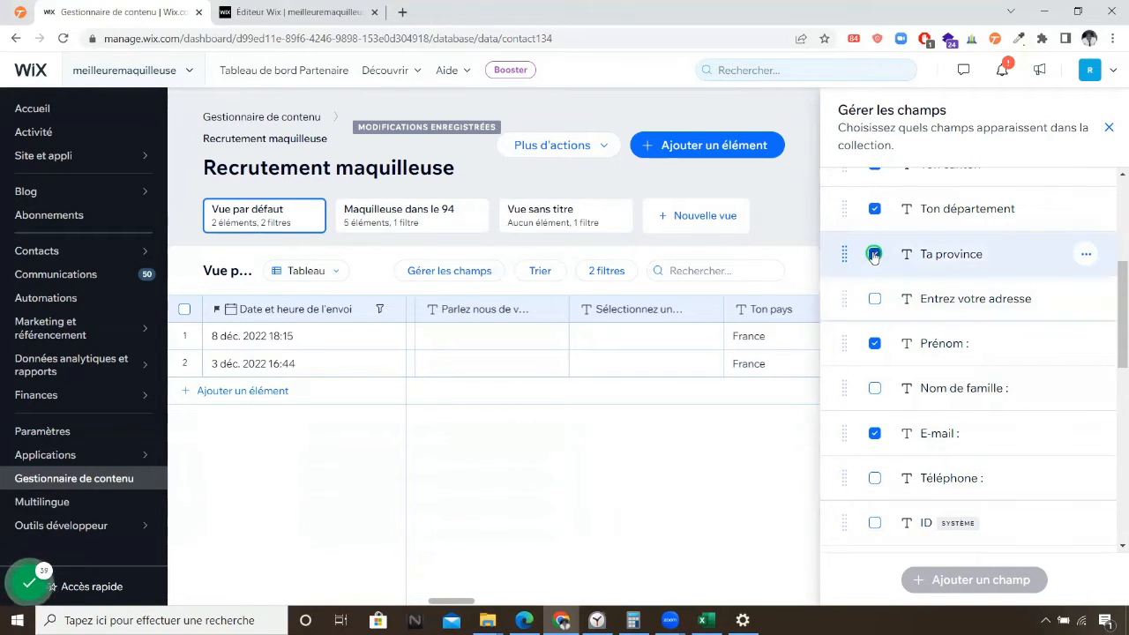
Hide the Nombre de personne à maquiller, Parlez nous de vos exigences and Sélectionnez une date fields.
{"action": "scroll", "coordinate": [894, 281], "scroll_direction": "up", "scroll_amount": 4}
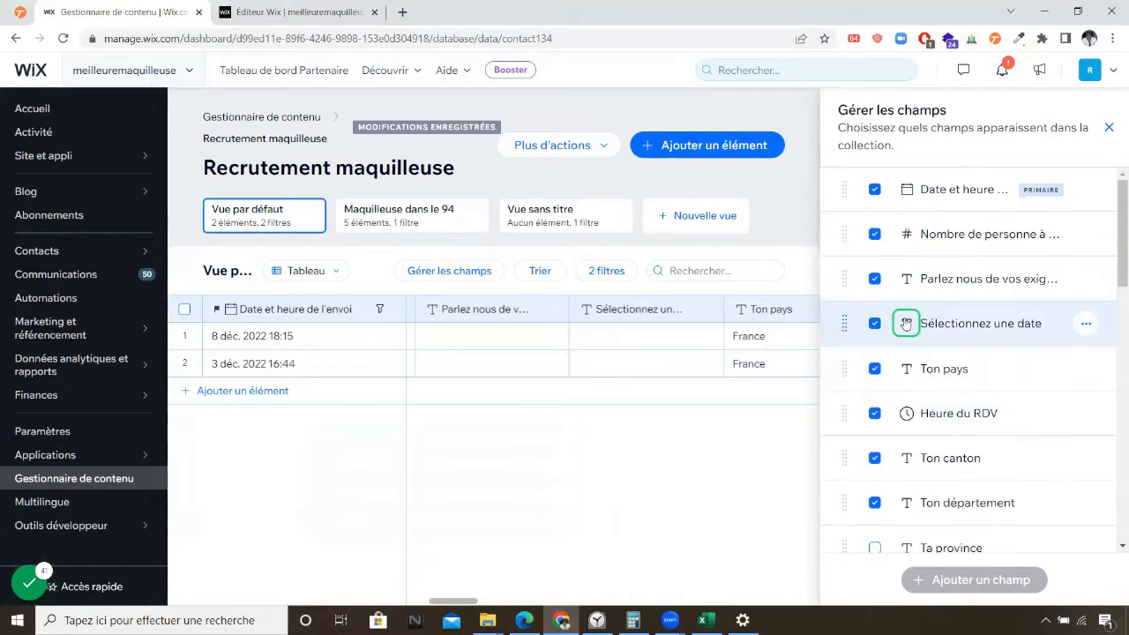
{"action": "left_click", "coordinate": [871, 193]}
{"action": "left_click", "coordinate": [875, 237]}
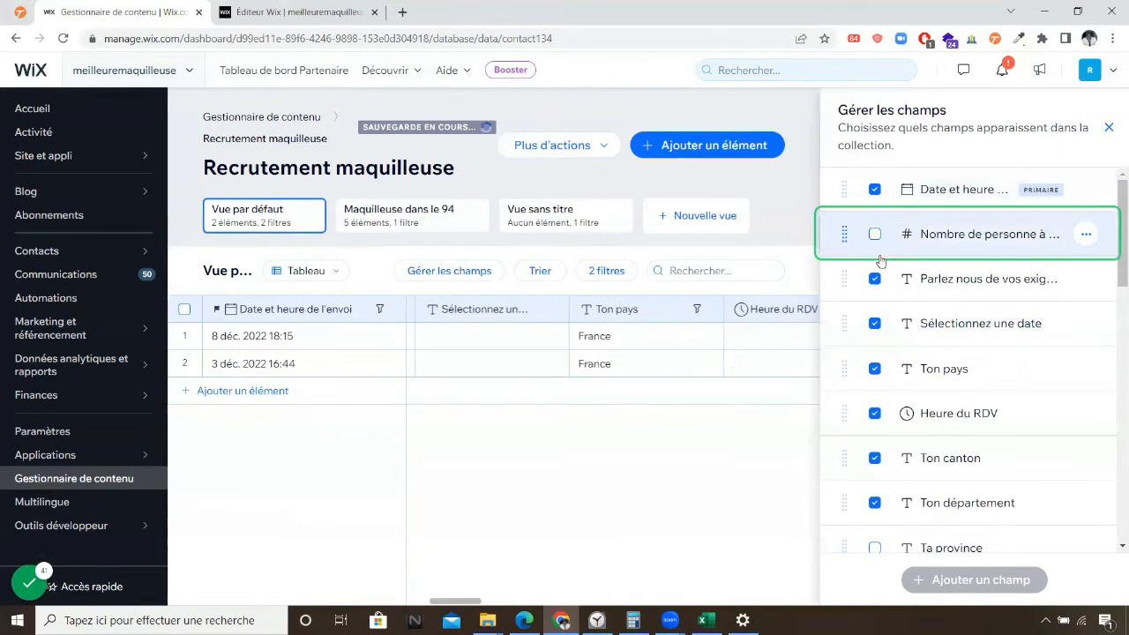
{"action": "left_click", "coordinate": [876, 279]}
{"action": "left_click", "coordinate": [875, 324]}
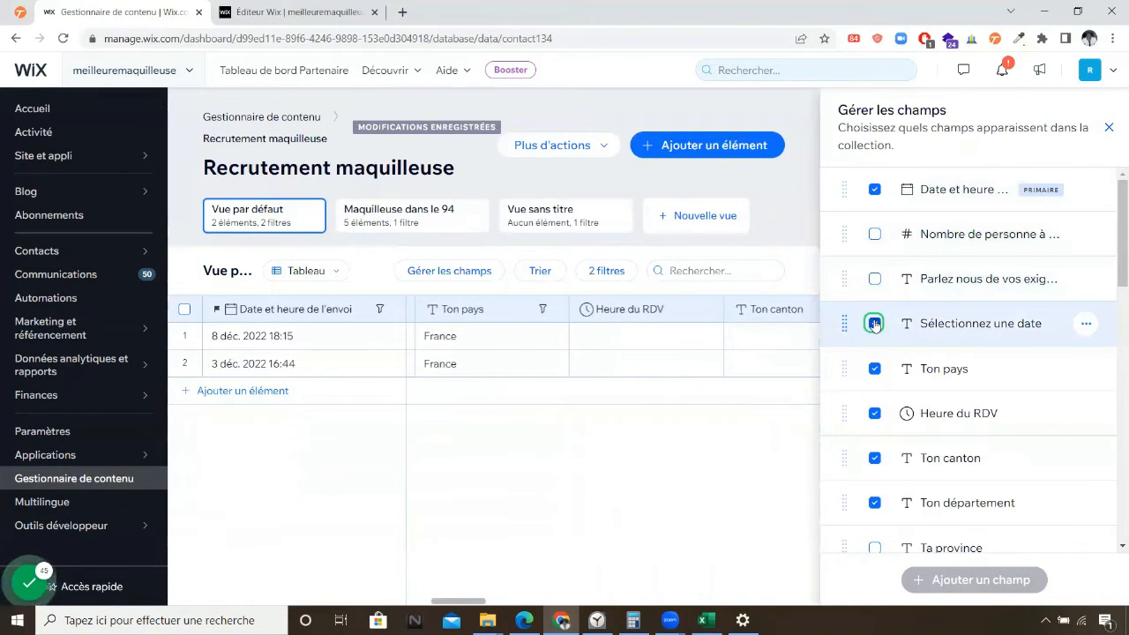
Hide the Ton pays, Heure du RDV, Ton canton and Date et heure de l'envoi fields.
{"action": "left_click", "coordinate": [874, 369]}
{"action": "left_click", "coordinate": [874, 413]}
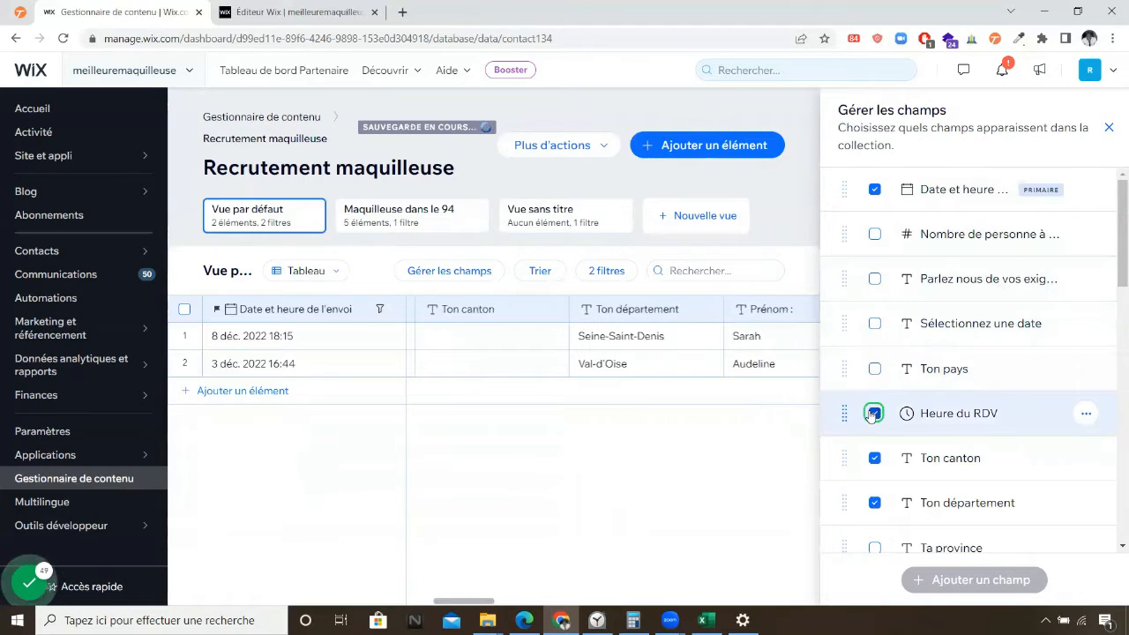
{"action": "left_click", "coordinate": [873, 457]}
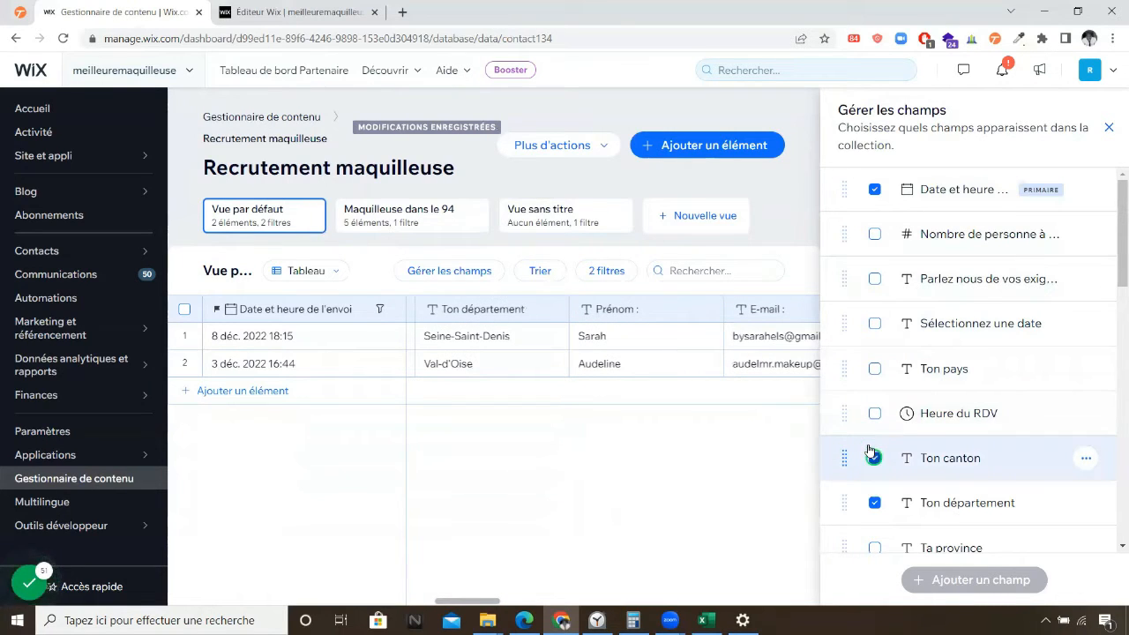
{"action": "left_click", "coordinate": [871, 454]}
{"action": "left_click", "coordinate": [872, 189]}
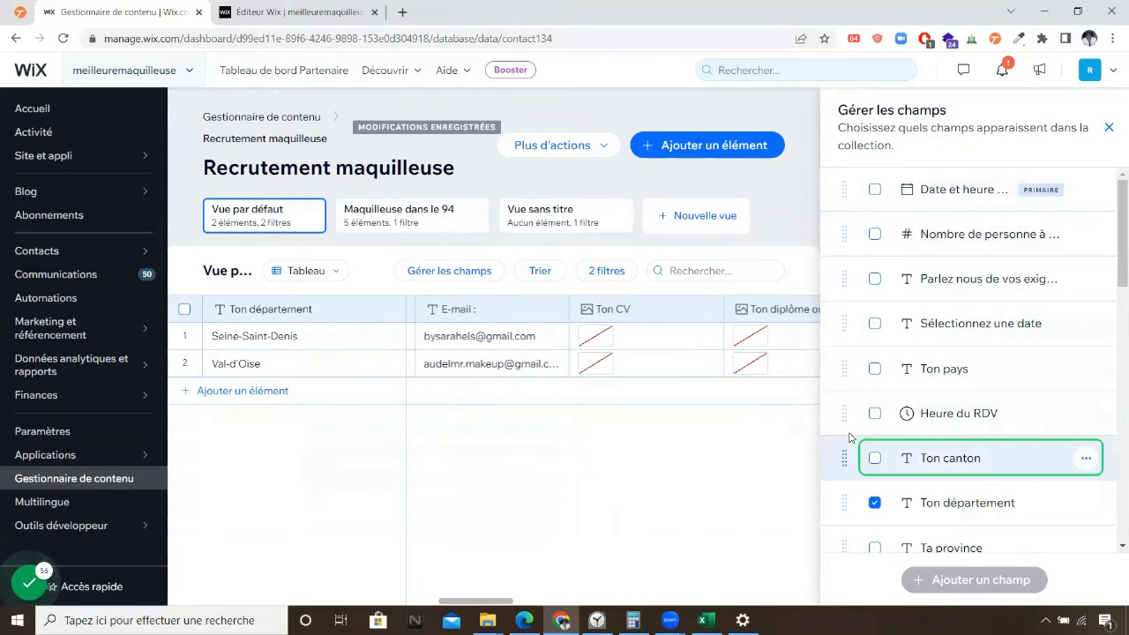
Check which other fields are still displayed, and examine the e-mail and SIRET columns of the filtered entries.
{"action": "scroll", "coordinate": [995, 397], "scroll_direction": "down", "scroll_amount": 3}
{"action": "scroll", "coordinate": [993, 402], "scroll_direction": "down", "scroll_amount": 5}
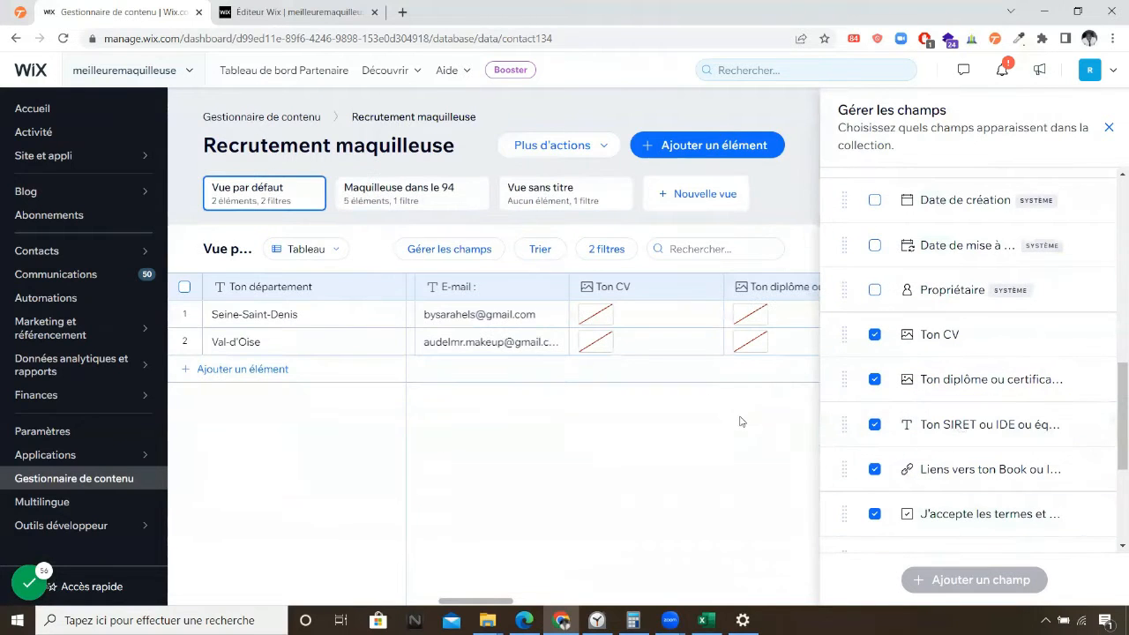
{"action": "scroll", "coordinate": [943, 341], "scroll_direction": "up", "scroll_amount": 3}
{"action": "scroll", "coordinate": [943, 340], "scroll_direction": "up", "scroll_amount": 1}
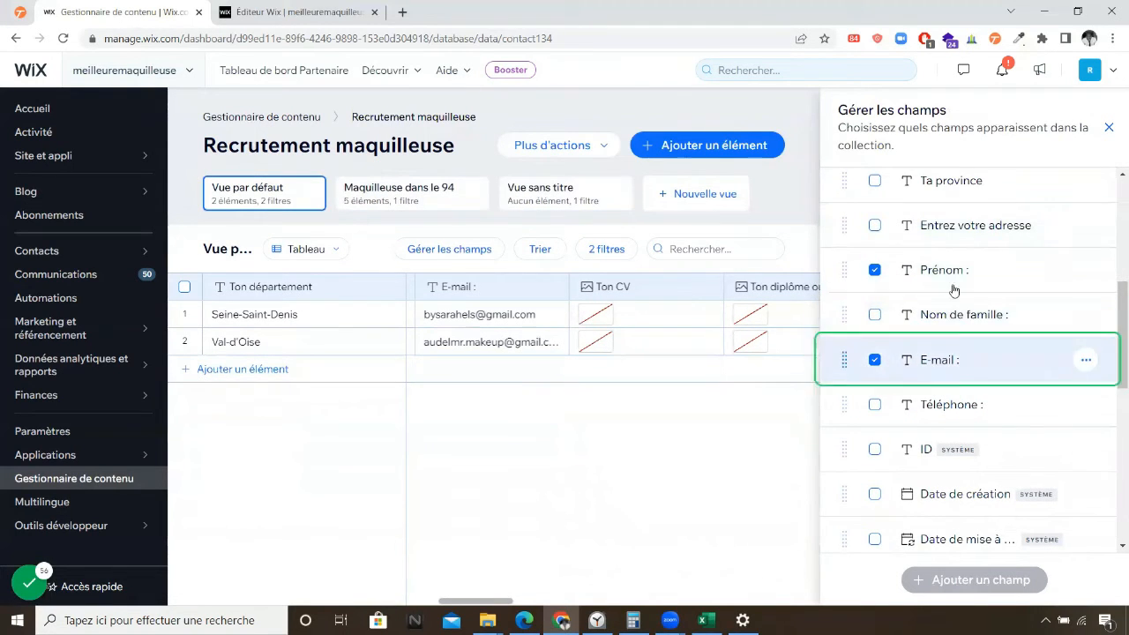
{"action": "scroll", "coordinate": [882, 393], "scroll_direction": "down", "scroll_amount": 5}
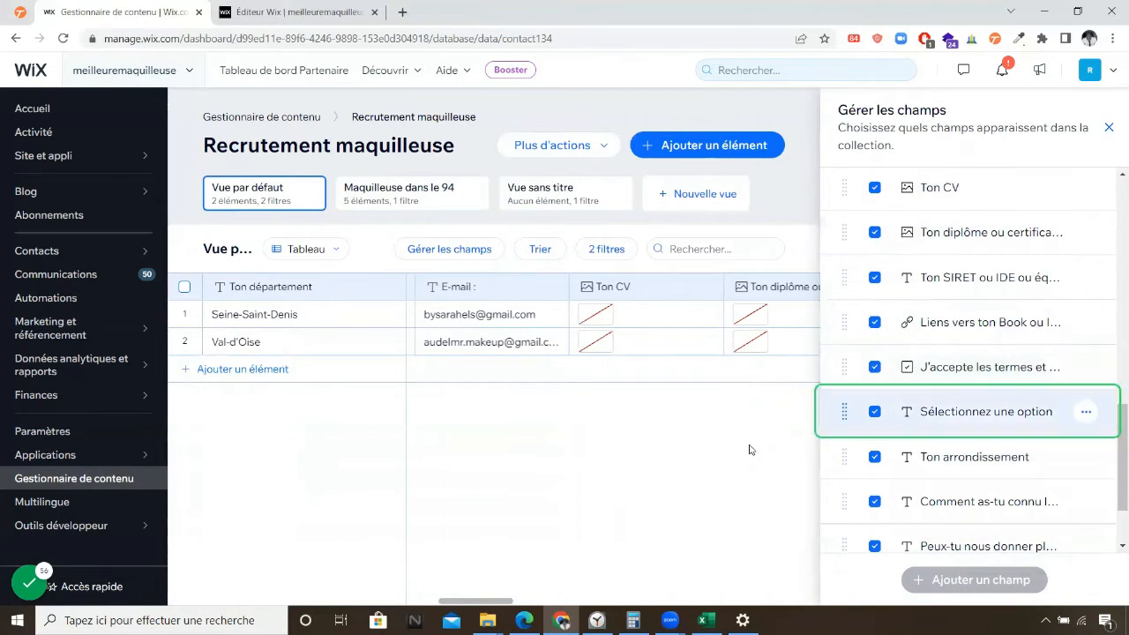
{"action": "left_click", "coordinate": [598, 448]}
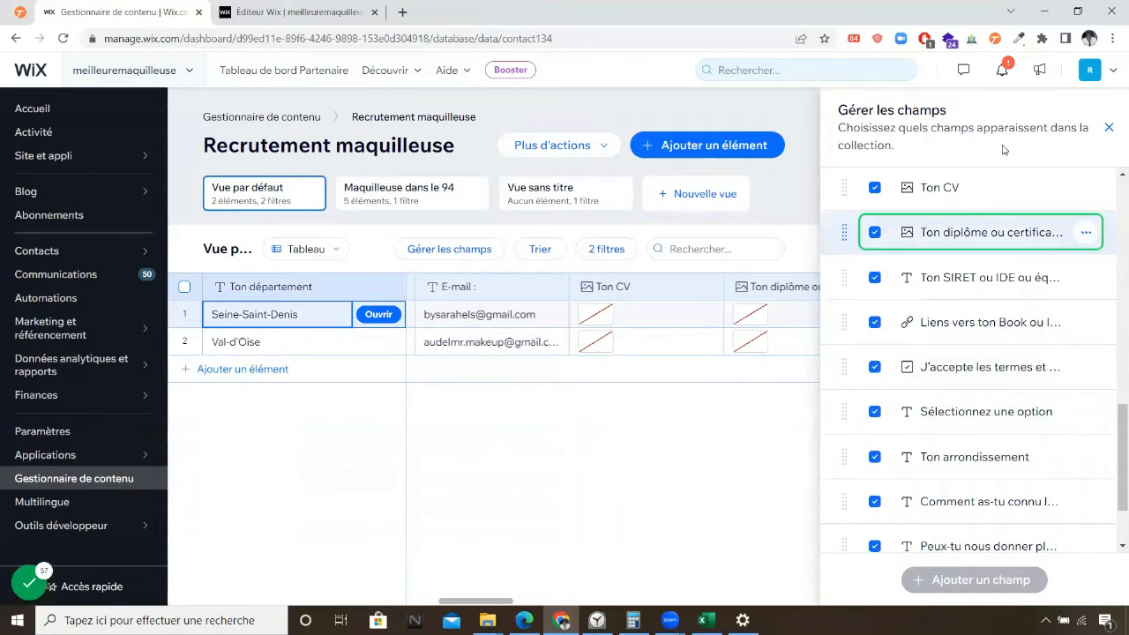
{"action": "left_click", "coordinate": [1108, 130]}
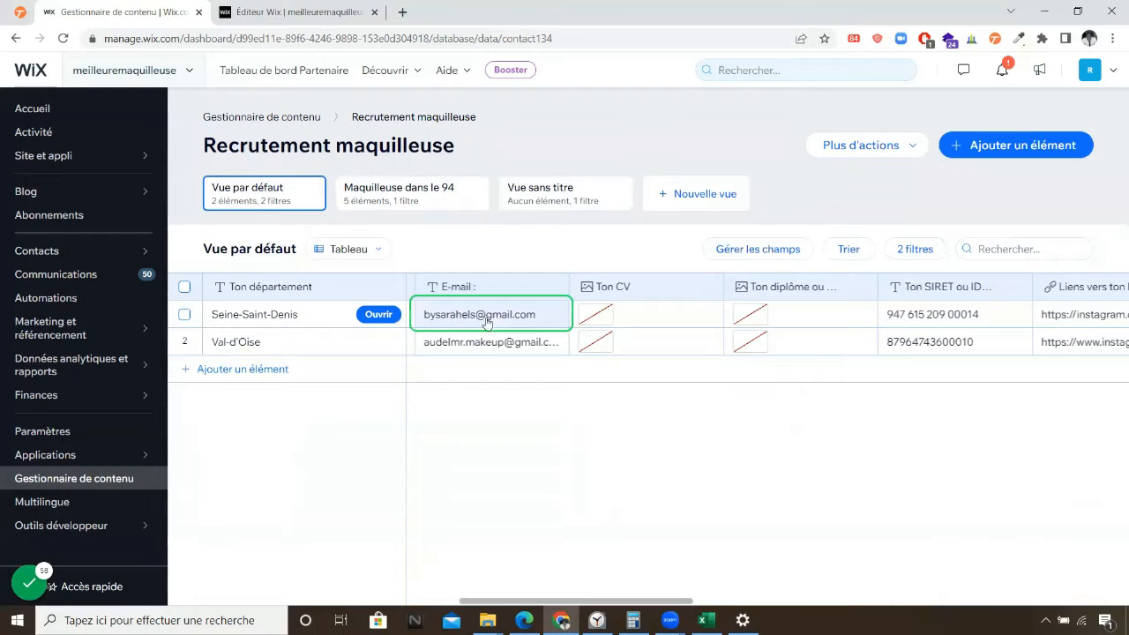
{"action": "left_click_drag", "start_coordinate": [524, 602], "coordinate": [554, 596]}
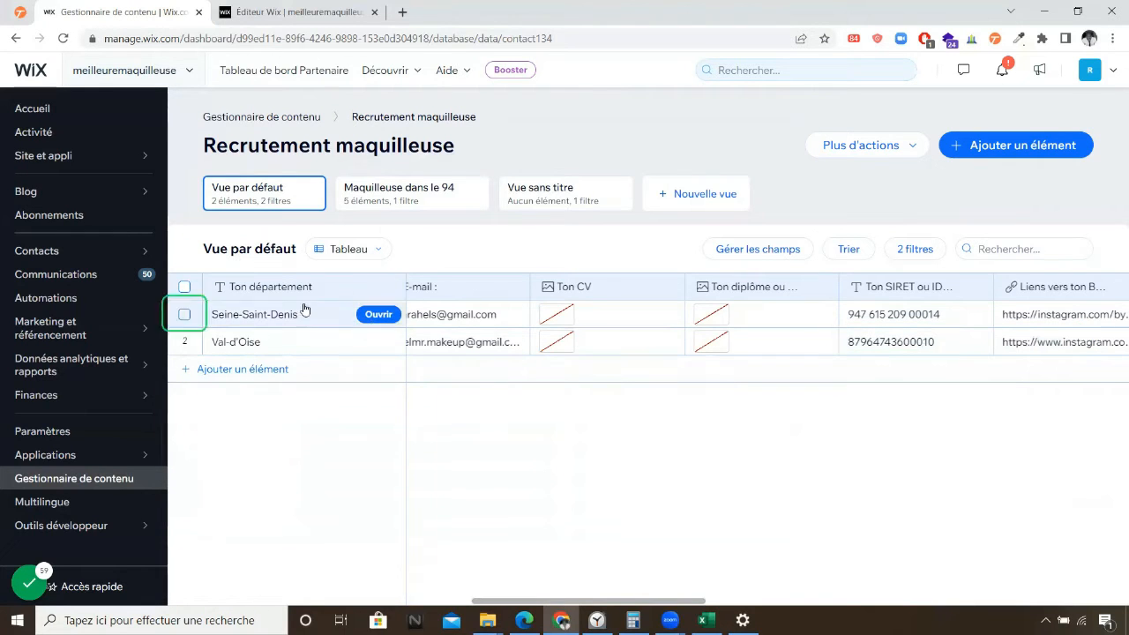
{"action": "left_click", "coordinate": [496, 315]}
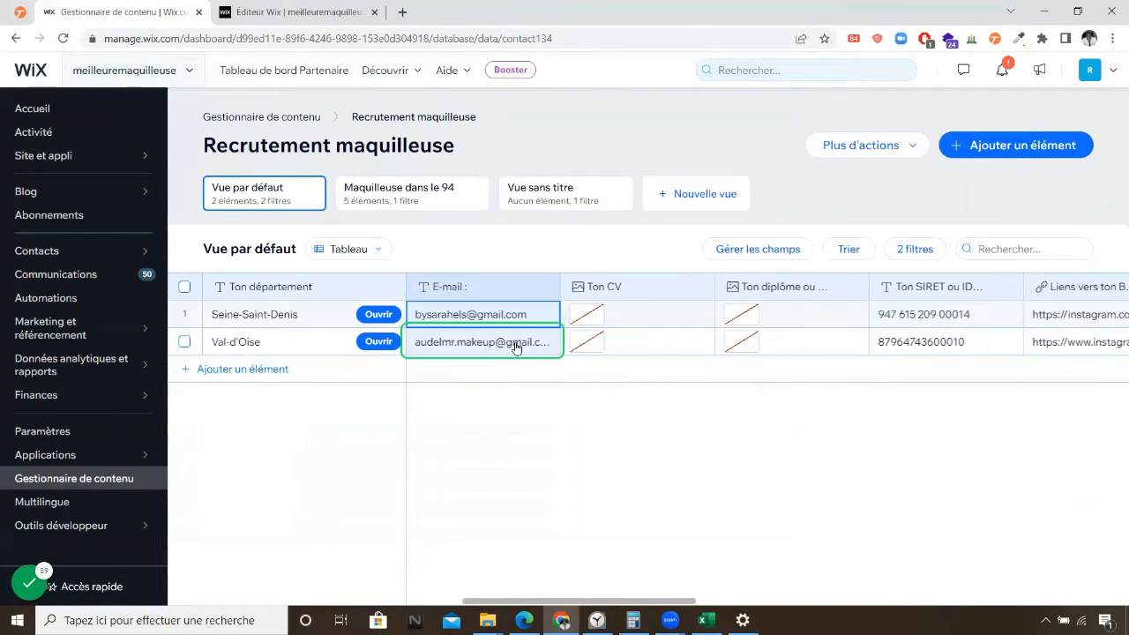
{"action": "left_click", "coordinate": [516, 344]}
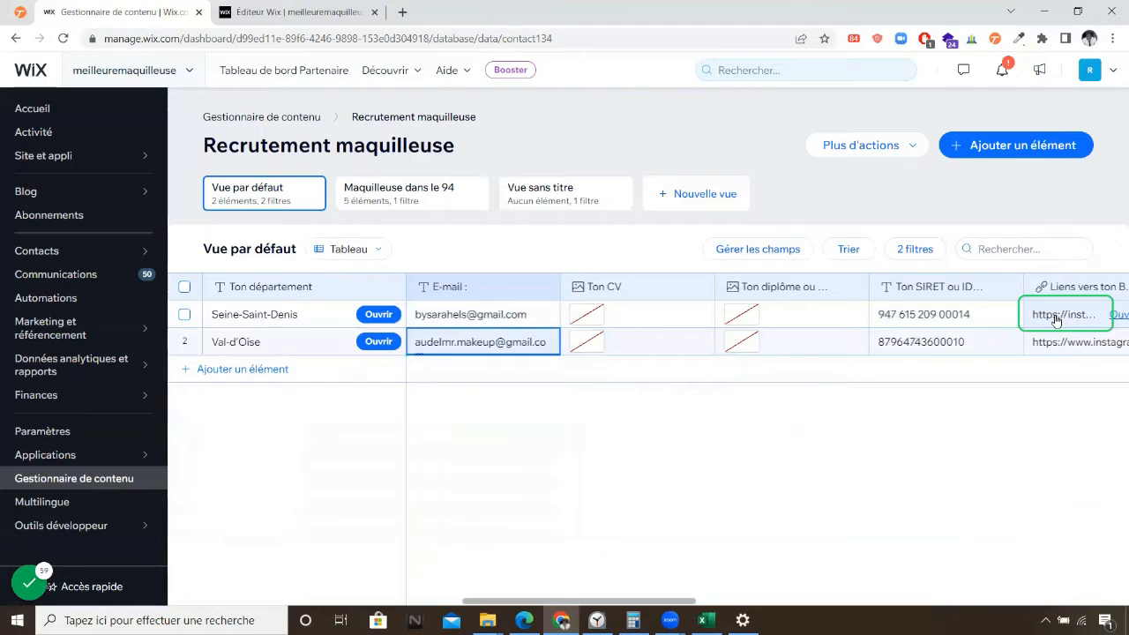
{"action": "left_click", "coordinate": [904, 316]}
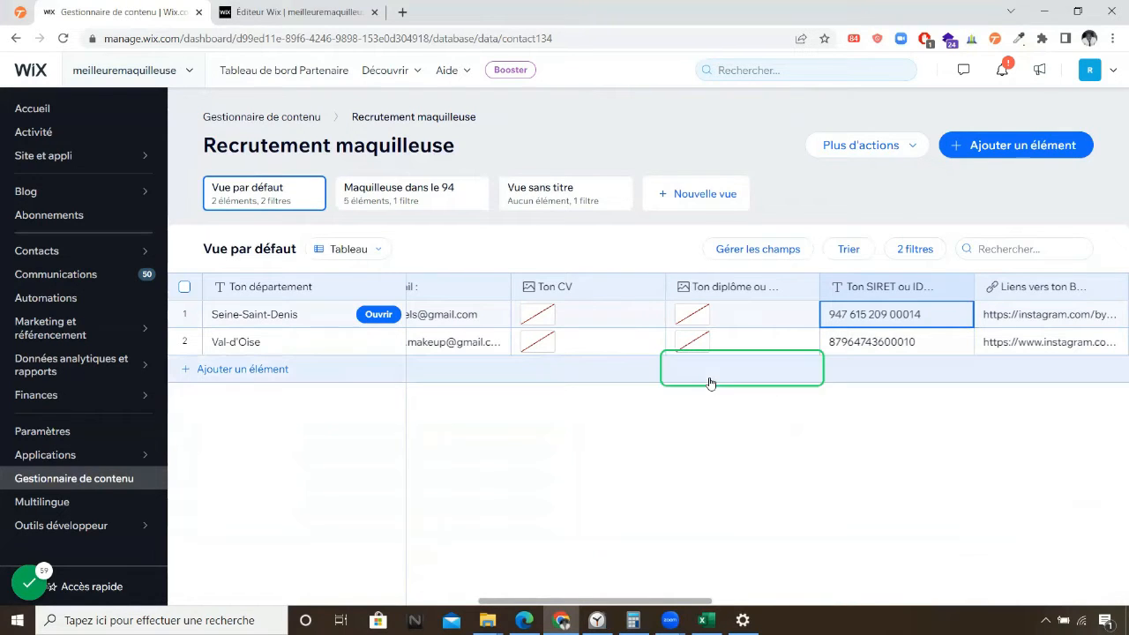
Try the Liste and Galerie layouts for the default view, and view the 8 déc. 2022 18:15 entry from the gallery.
{"action": "left_click", "coordinate": [377, 250]}
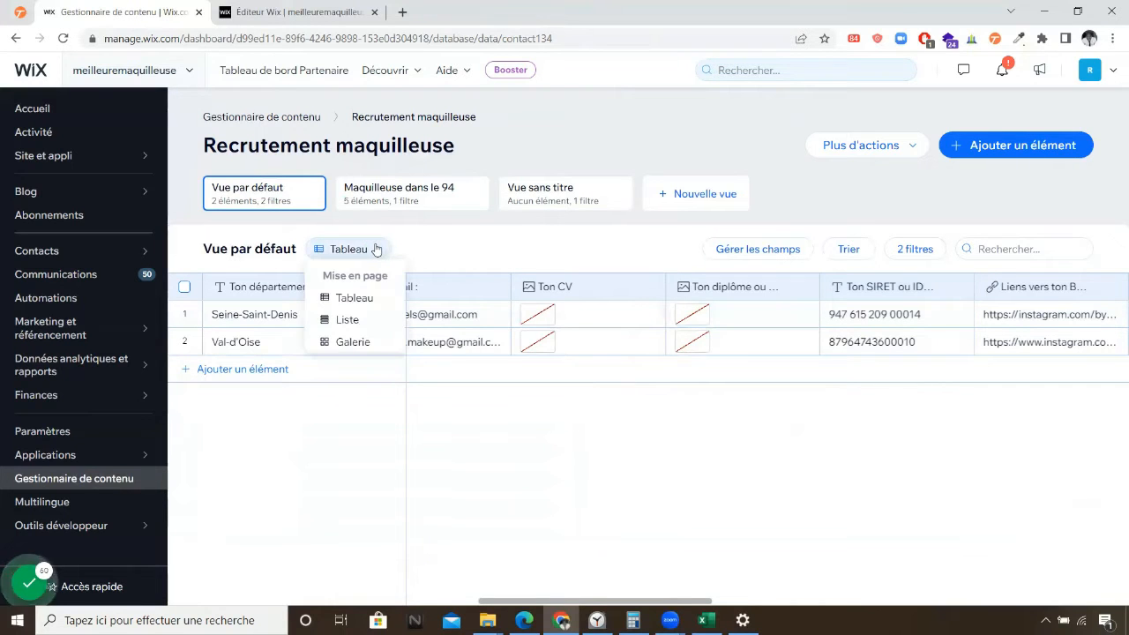
{"action": "left_click", "coordinate": [344, 321]}
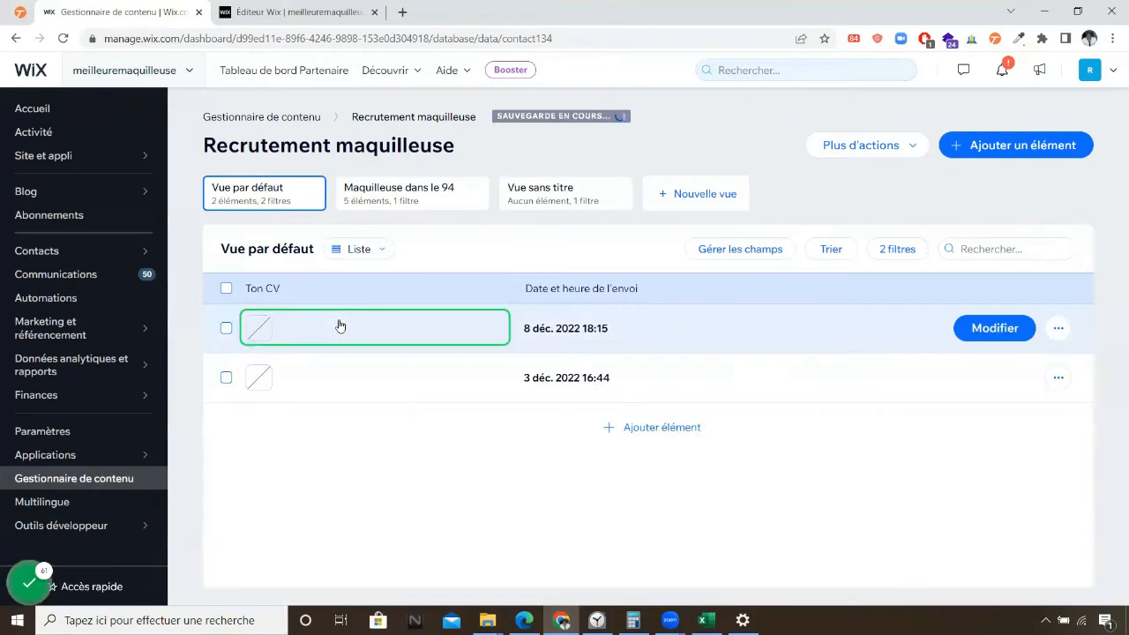
{"action": "left_click", "coordinate": [371, 251]}
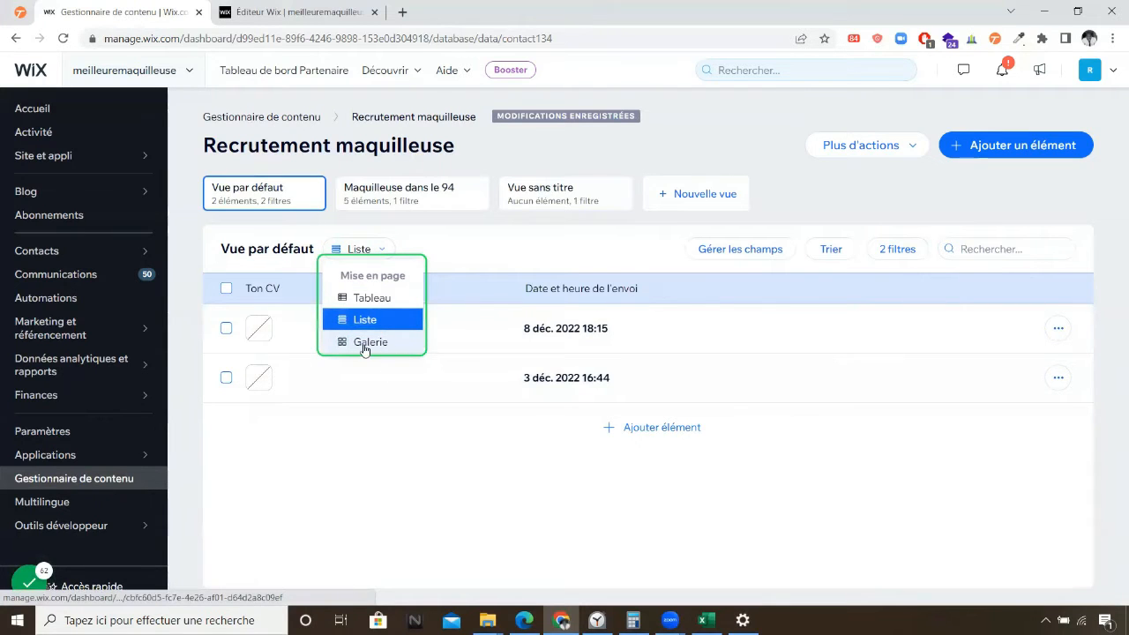
{"action": "left_click", "coordinate": [365, 344]}
{"action": "left_click", "coordinate": [291, 338]}
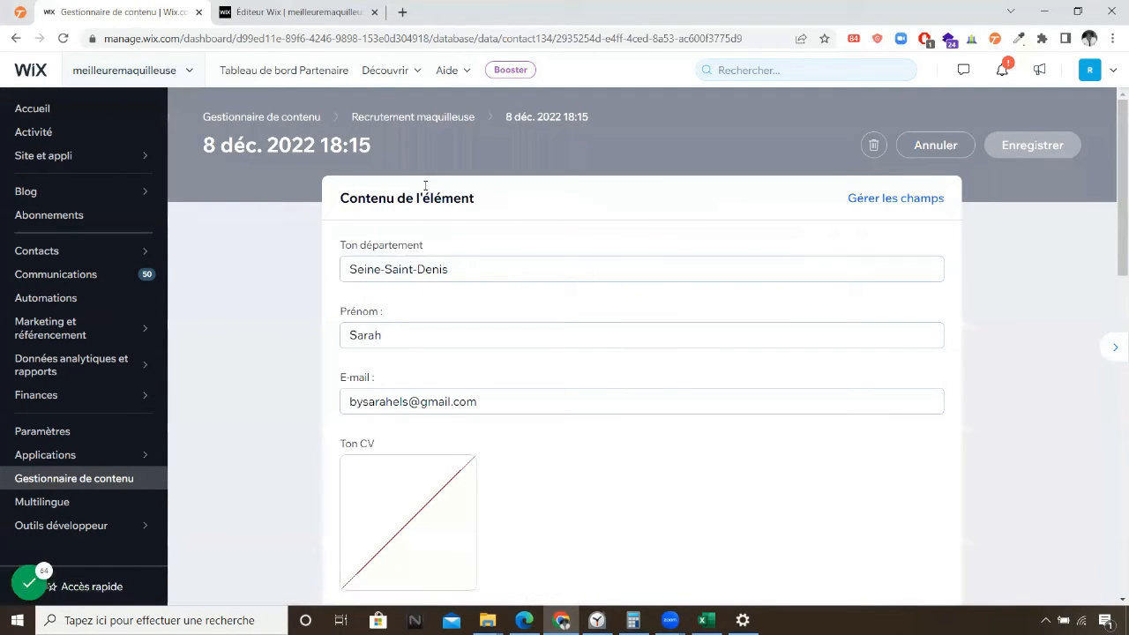
{"action": "left_click", "coordinate": [381, 126]}
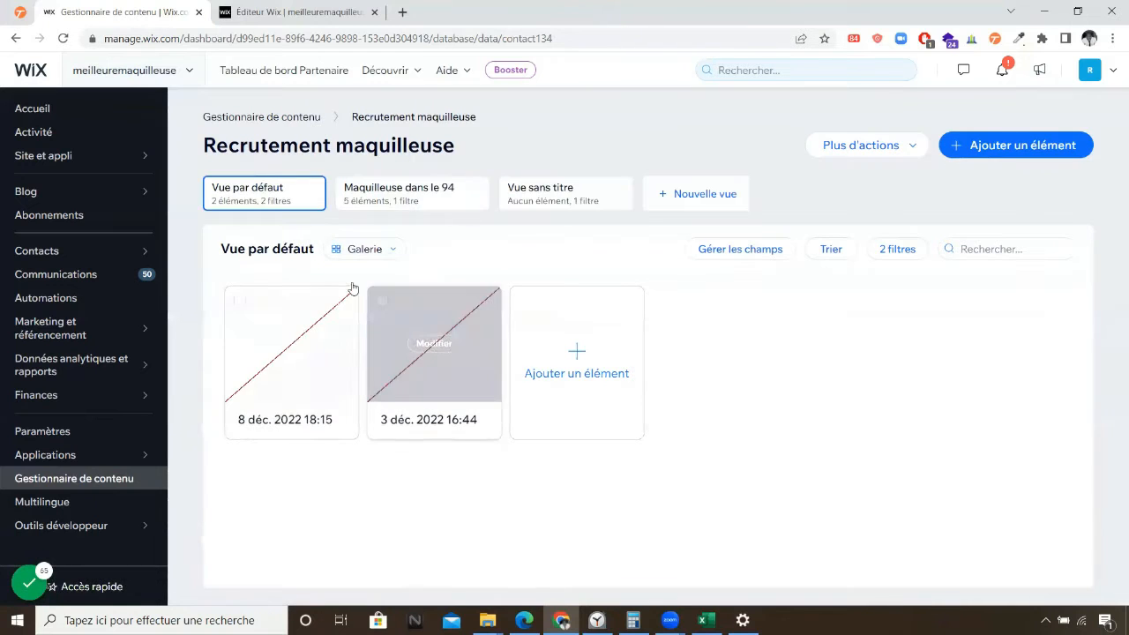
Return the default view to the Tableau layout and open the Maquilleuse dans le 94 view.
{"action": "left_click", "coordinate": [366, 252]}
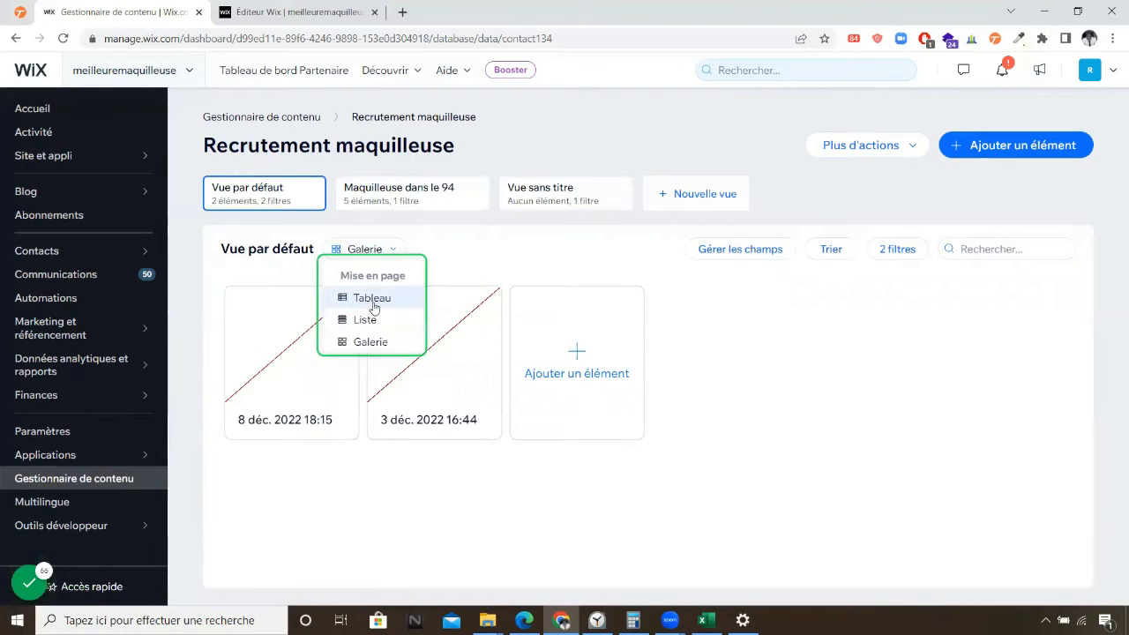
{"action": "left_click", "coordinate": [372, 300]}
{"action": "left_click", "coordinate": [603, 343]}
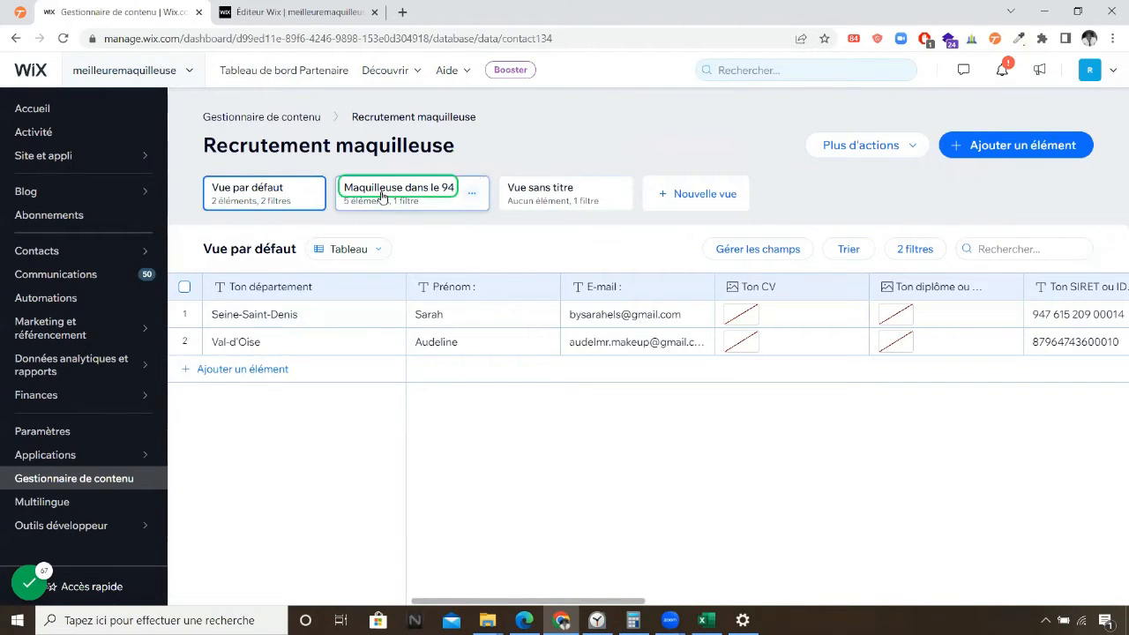
{"action": "left_click", "coordinate": [414, 192]}
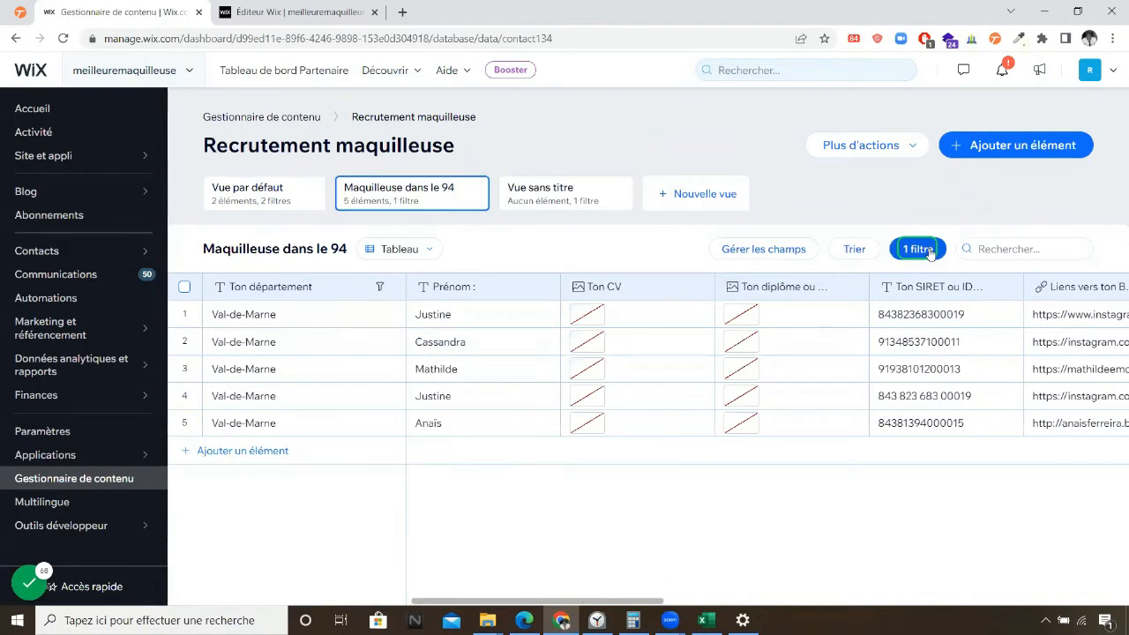
Open the Ton département filter of the Maquilleuse dans le 94 view for editing and review its condition.
{"action": "left_click", "coordinate": [929, 252]}
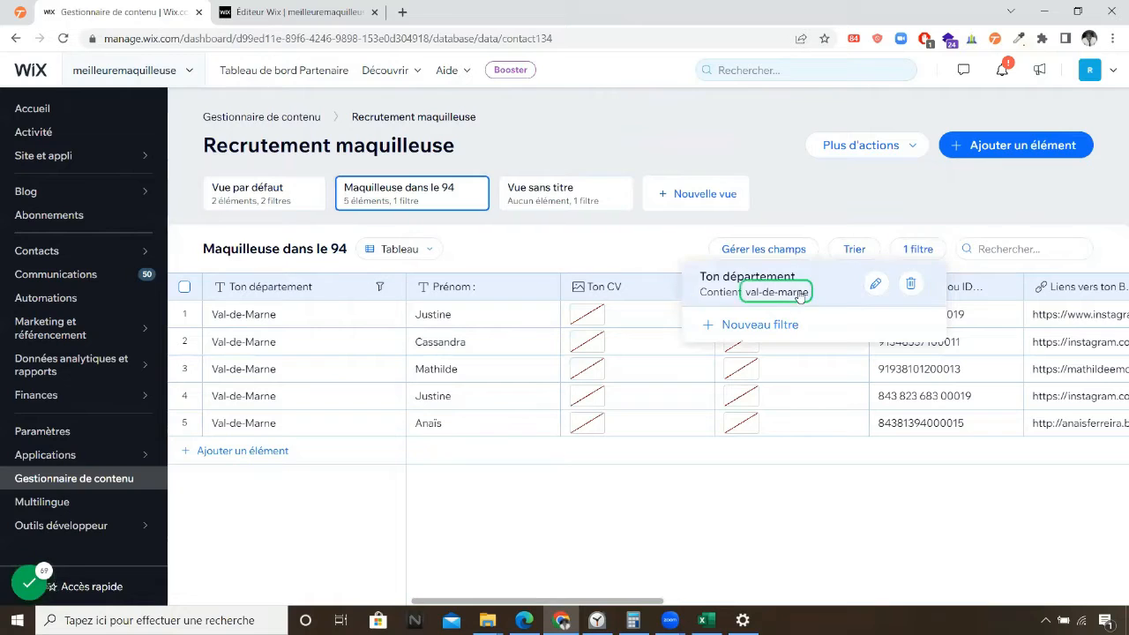
{"action": "left_click", "coordinate": [873, 282]}
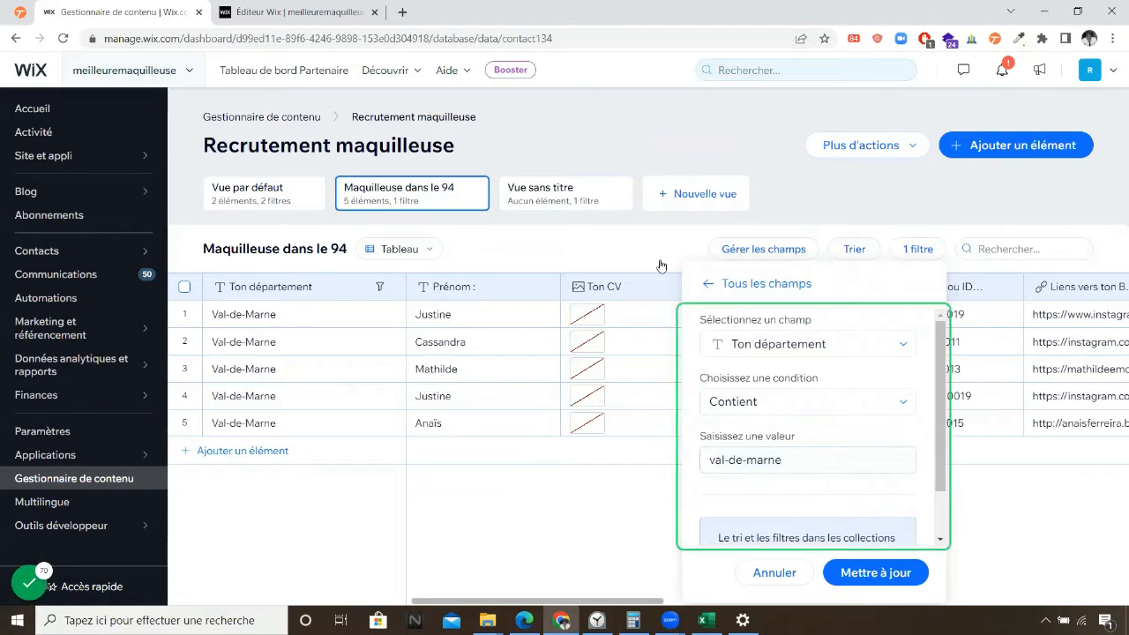
Switch to the Wix Editor and display the Menu du site list in the site's page management.
{"action": "left_click", "coordinate": [303, 17]}
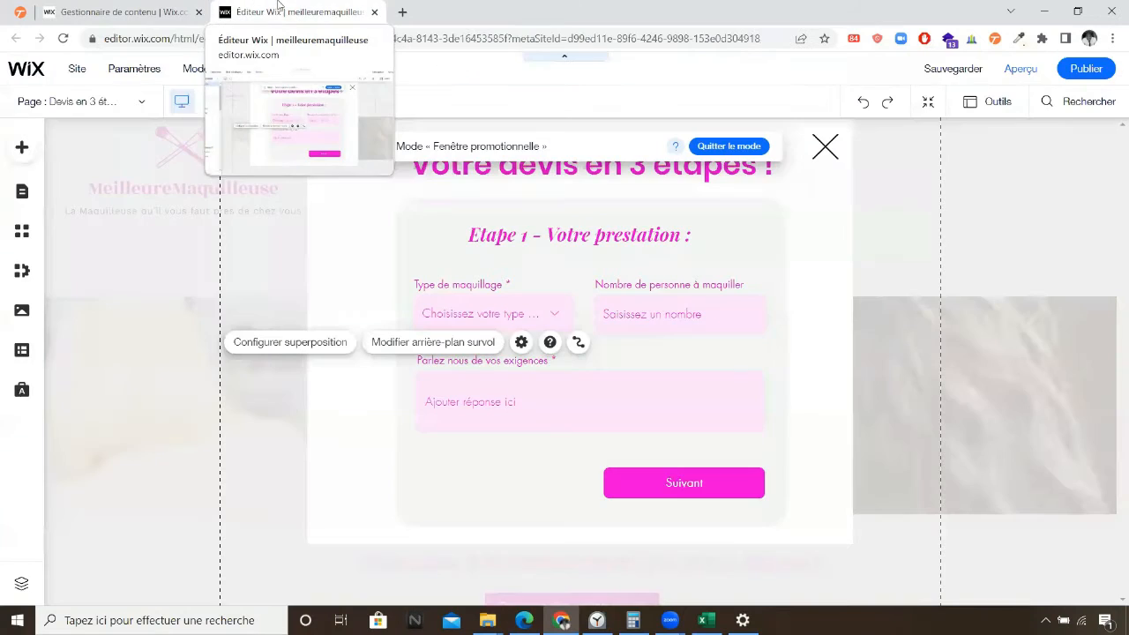
{"action": "left_click", "coordinate": [125, 103]}
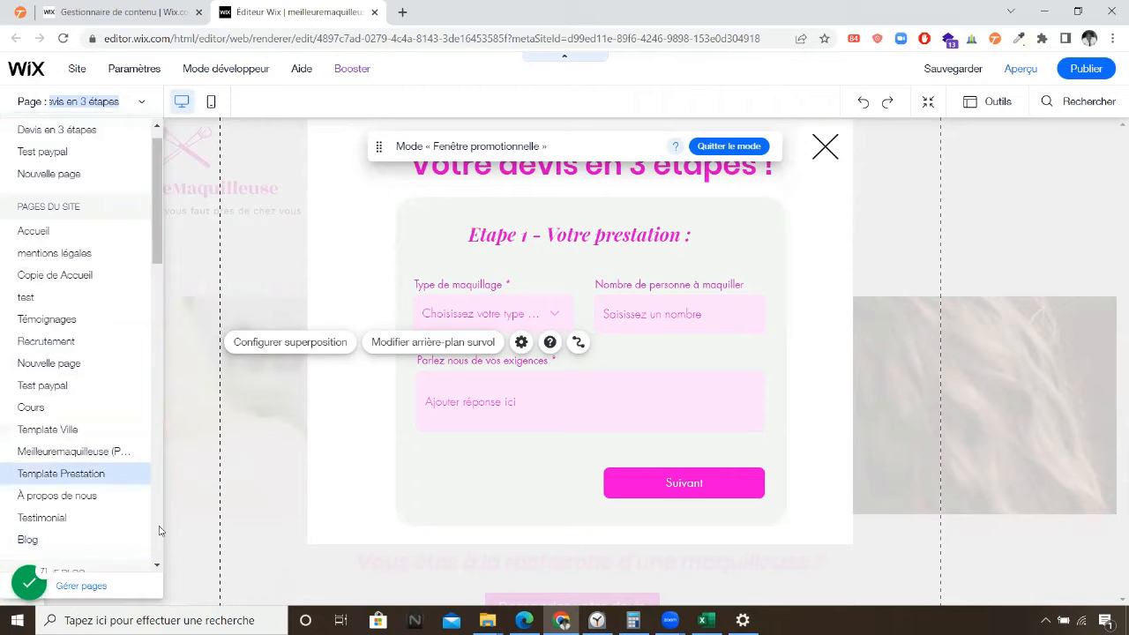
{"action": "left_click", "coordinate": [115, 589]}
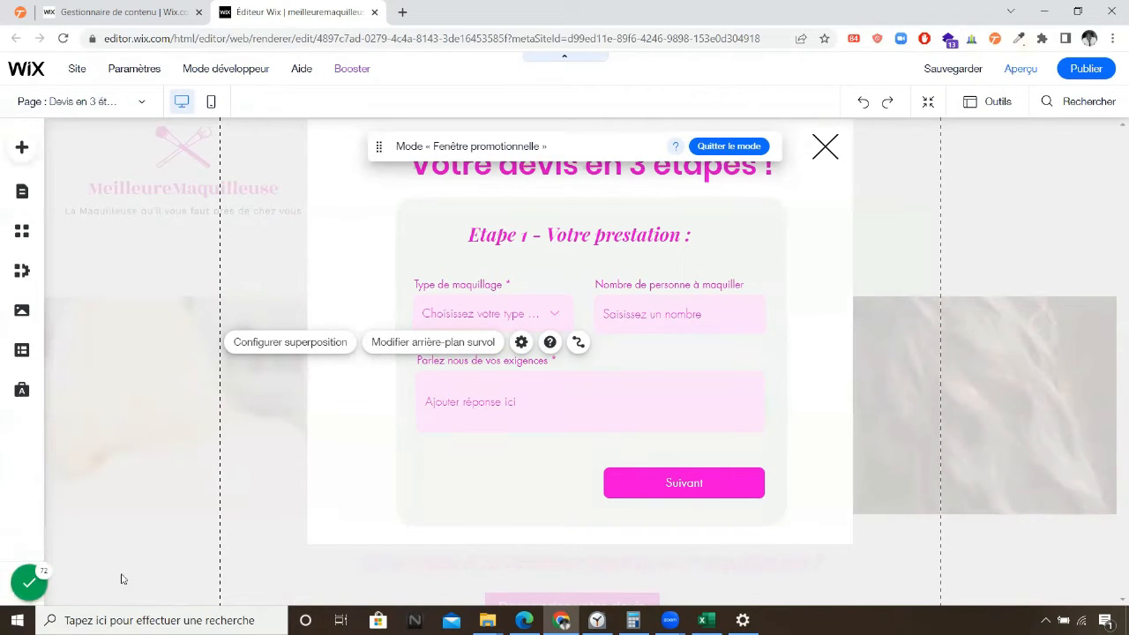
{"action": "left_click", "coordinate": [141, 101]}
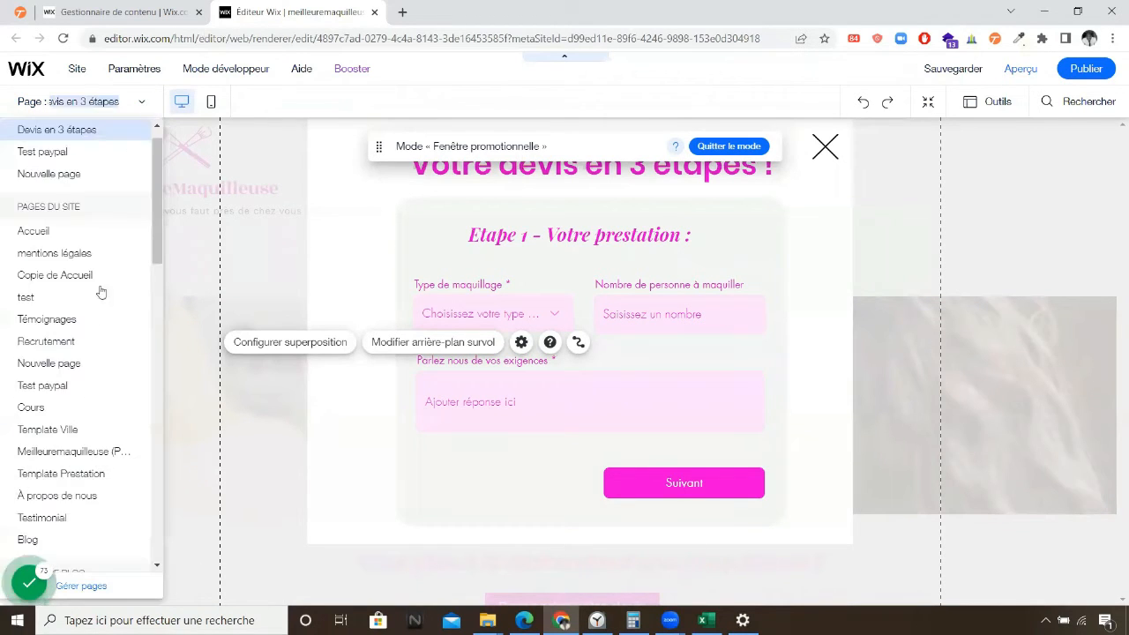
{"action": "left_click", "coordinate": [116, 589]}
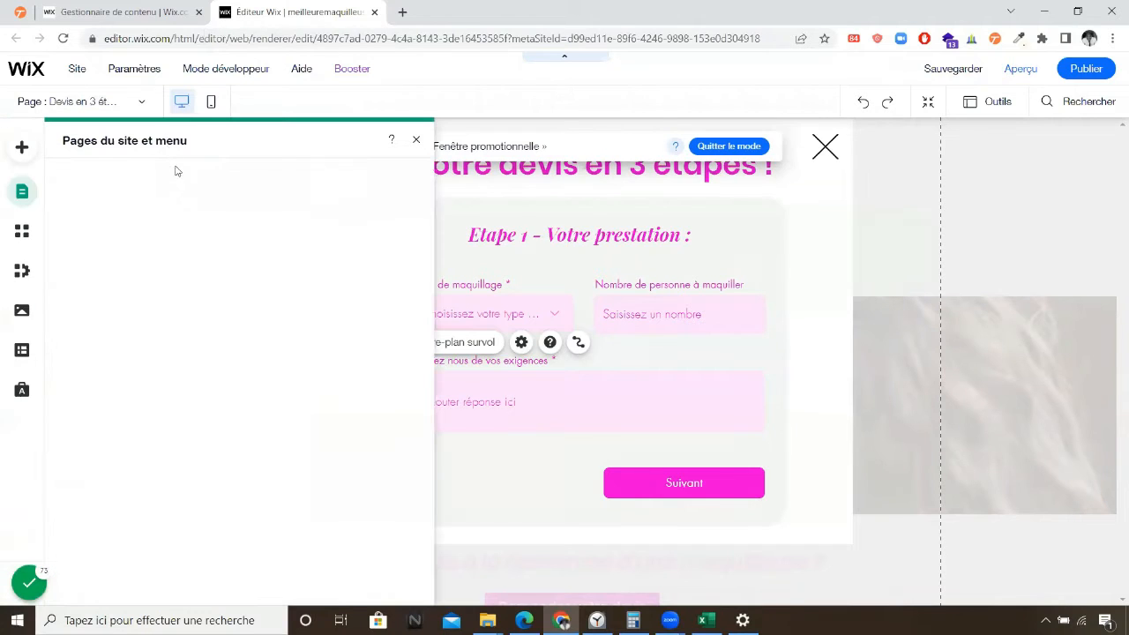
{"action": "left_click", "coordinate": [98, 177]}
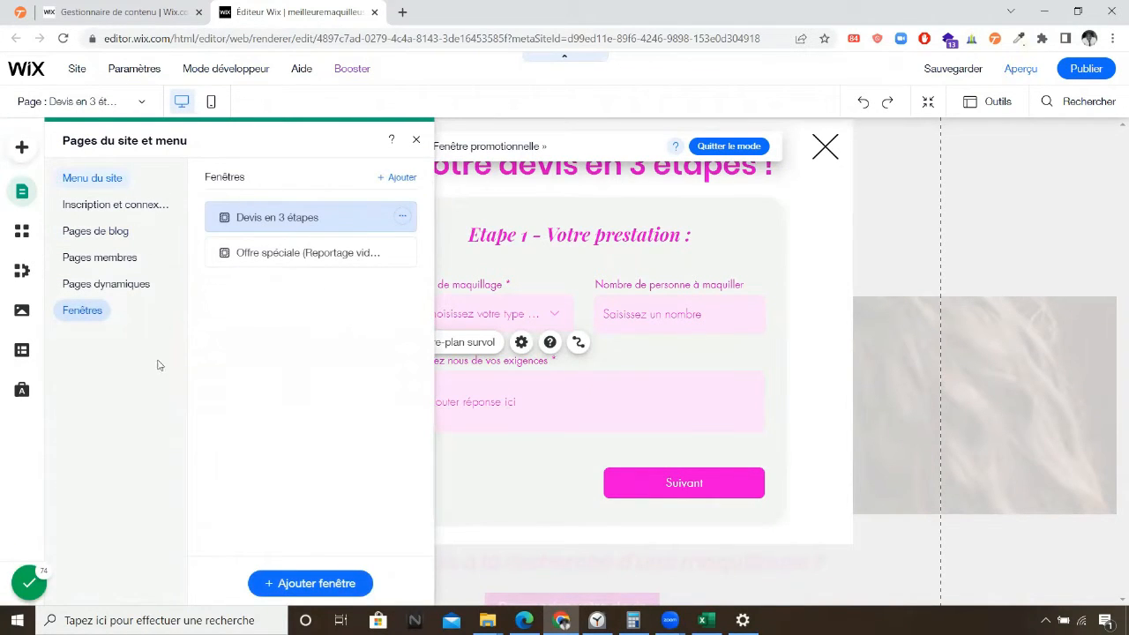
Find the Recrutement page in the site menu list and open it for editing.
{"action": "scroll", "coordinate": [328, 423], "scroll_direction": "down", "scroll_amount": 4}
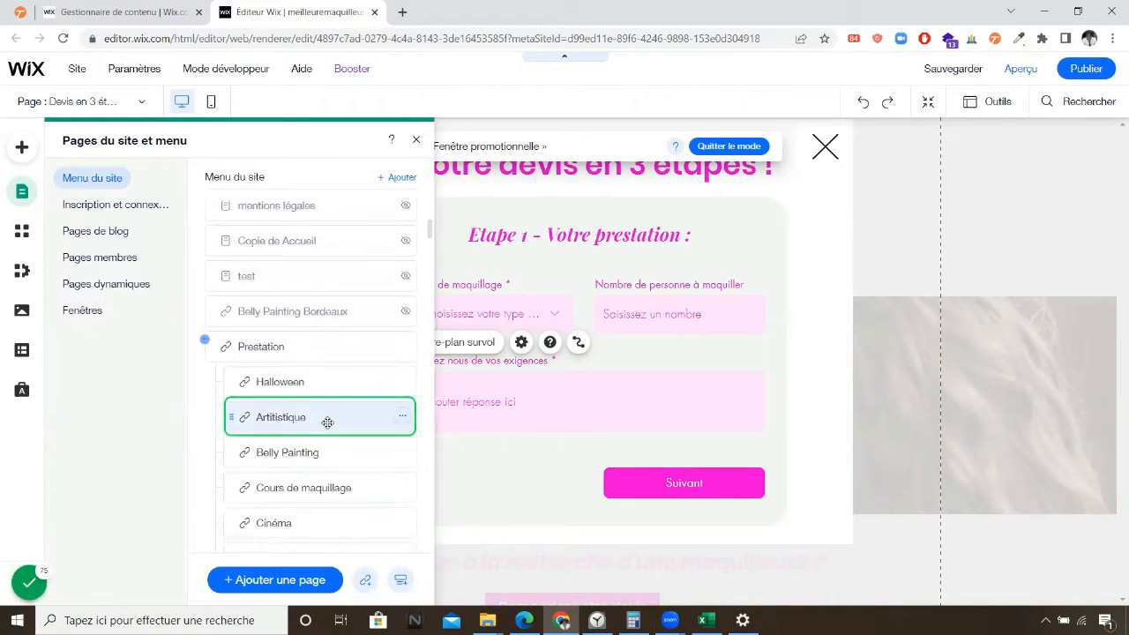
{"action": "scroll", "coordinate": [331, 411], "scroll_direction": "up", "scroll_amount": 3}
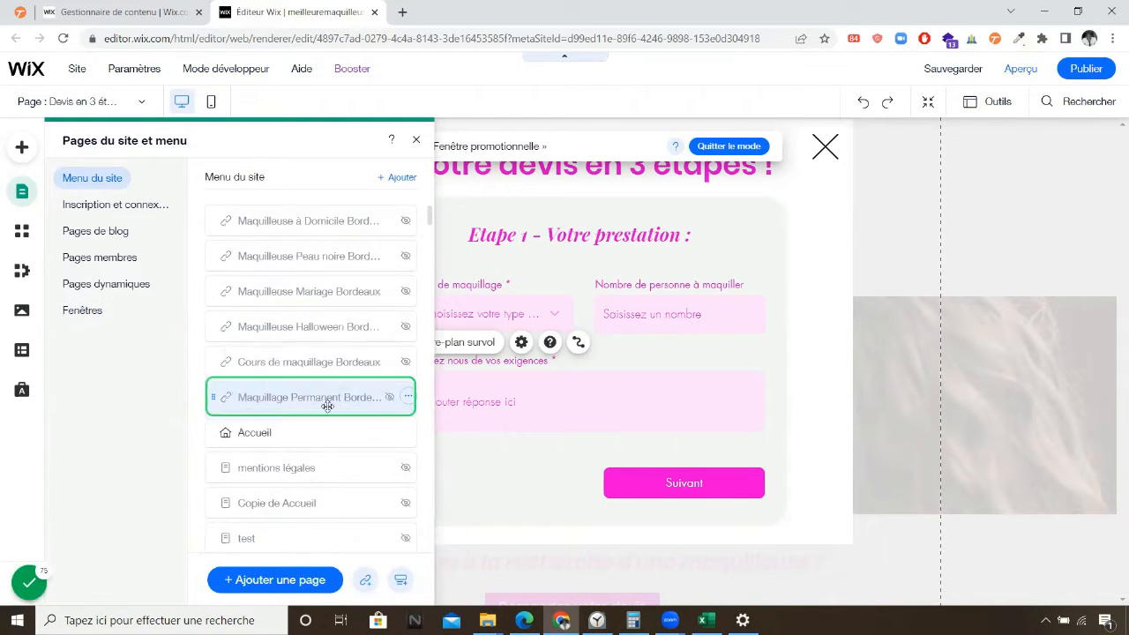
{"action": "scroll", "coordinate": [330, 398], "scroll_direction": "down", "scroll_amount": 7}
{"action": "scroll", "coordinate": [313, 441], "scroll_direction": "down", "scroll_amount": 20}
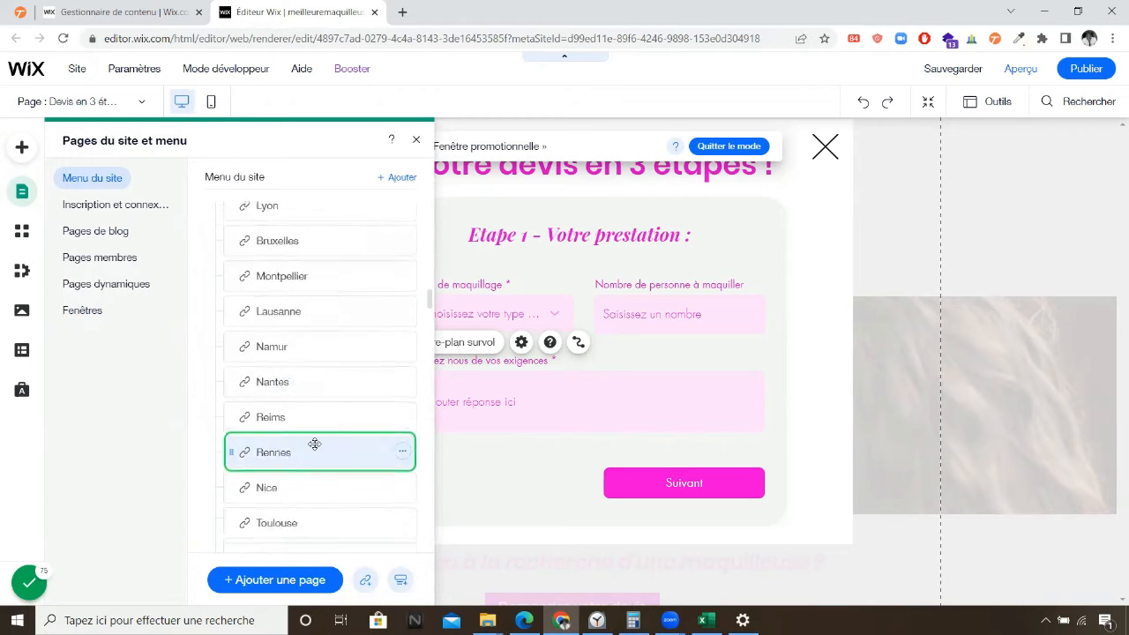
{"action": "scroll", "coordinate": [315, 444], "scroll_direction": "down", "scroll_amount": 10}
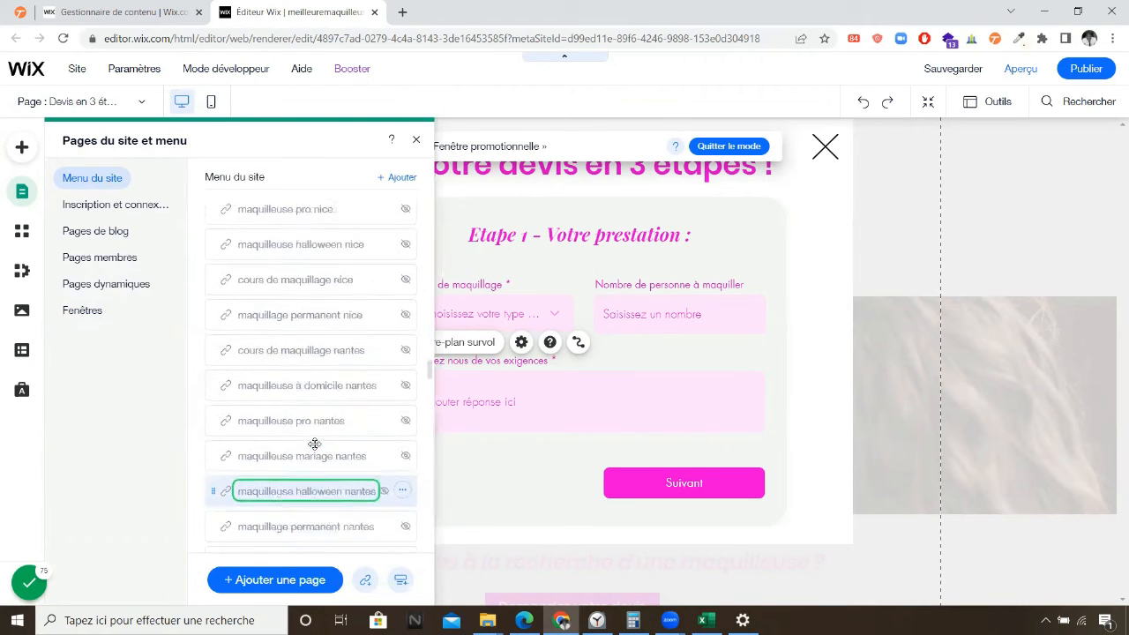
{"action": "scroll", "coordinate": [315, 444], "scroll_direction": "down", "scroll_amount": 10}
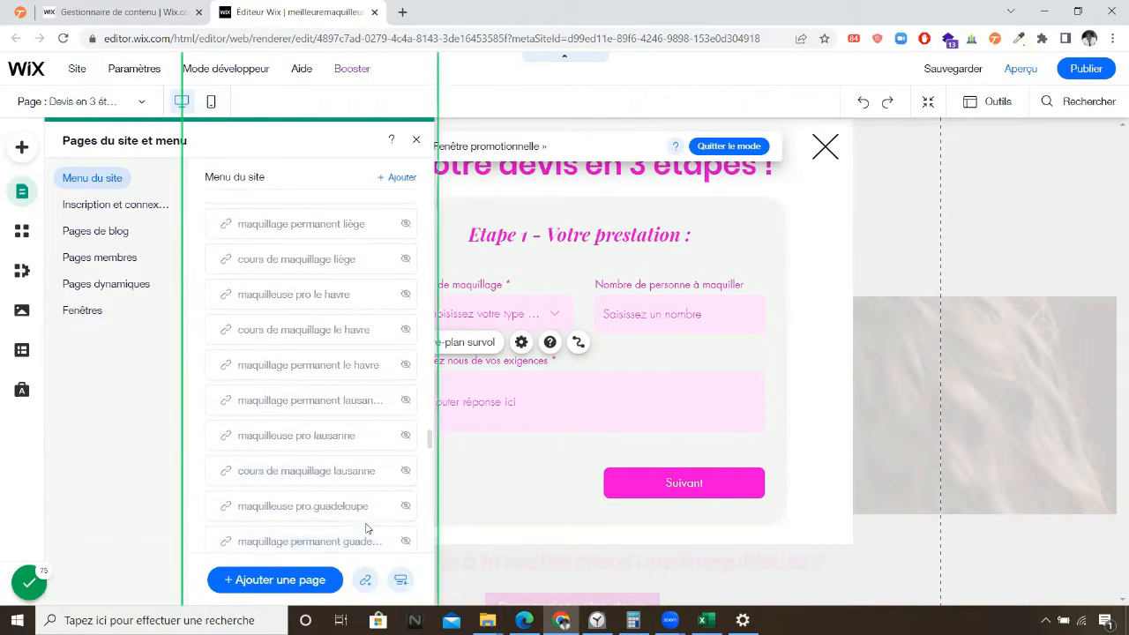
{"action": "scroll", "coordinate": [405, 511], "scroll_direction": "down", "scroll_amount": 10}
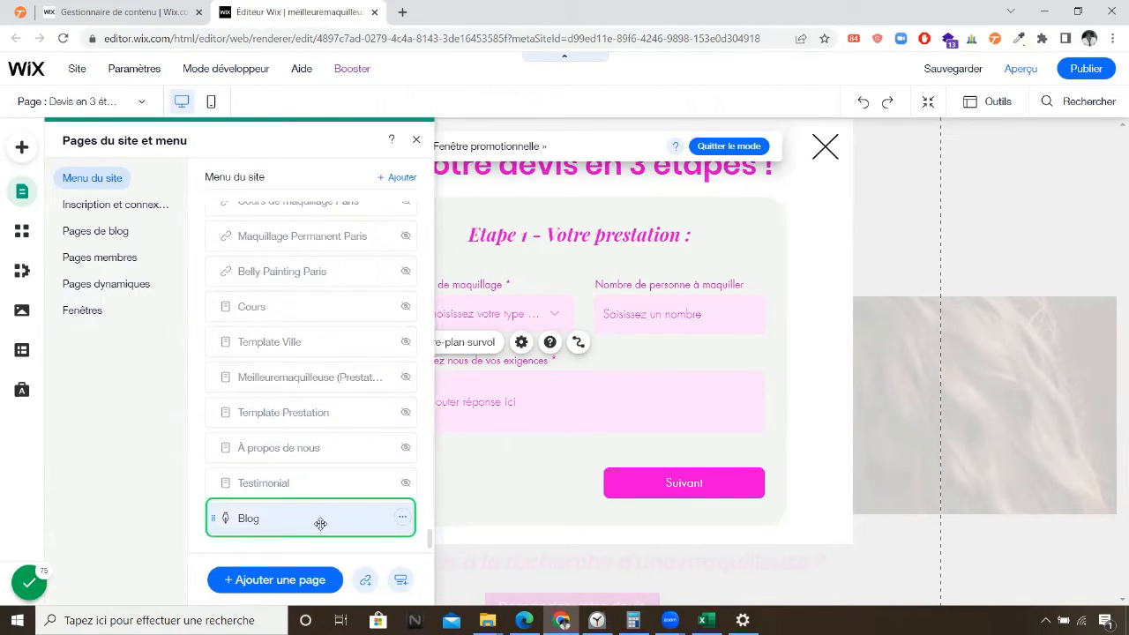
{"action": "scroll", "coordinate": [323, 521], "scroll_direction": "up", "scroll_amount": 10}
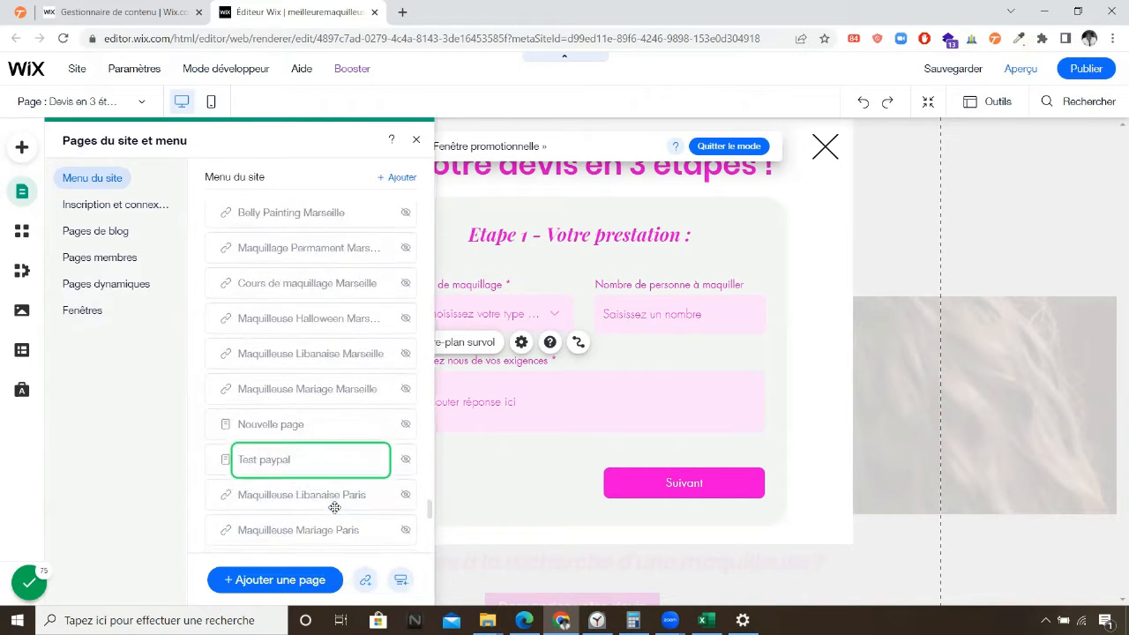
{"action": "scroll", "coordinate": [417, 438], "scroll_direction": "down", "scroll_amount": 10}
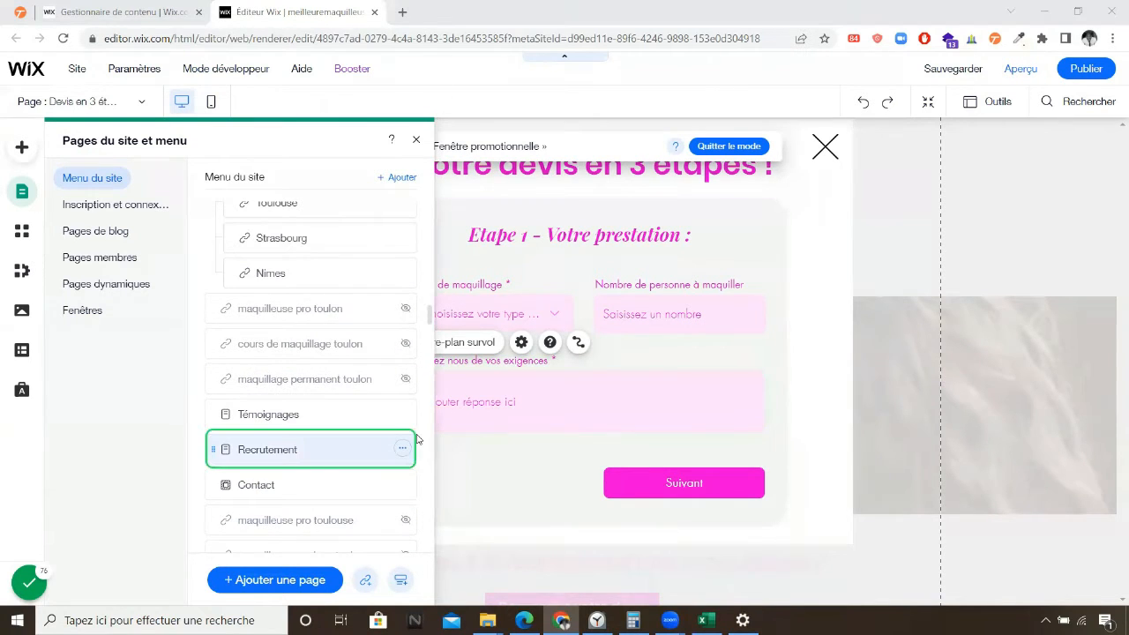
{"action": "left_click", "coordinate": [418, 438]}
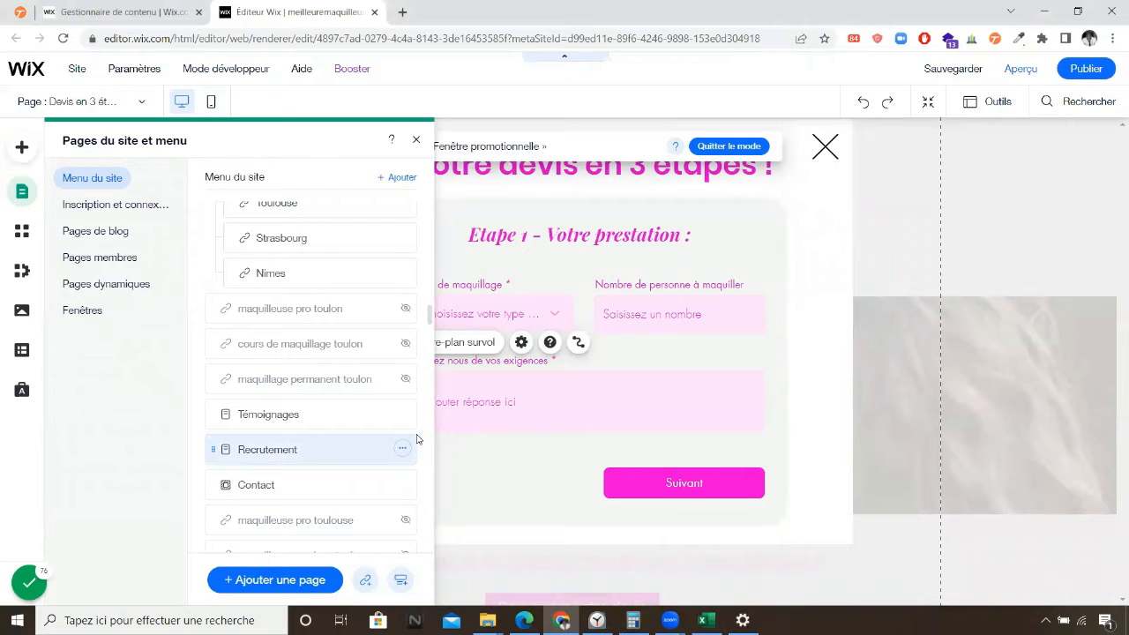
{"action": "left_click", "coordinate": [416, 440]}
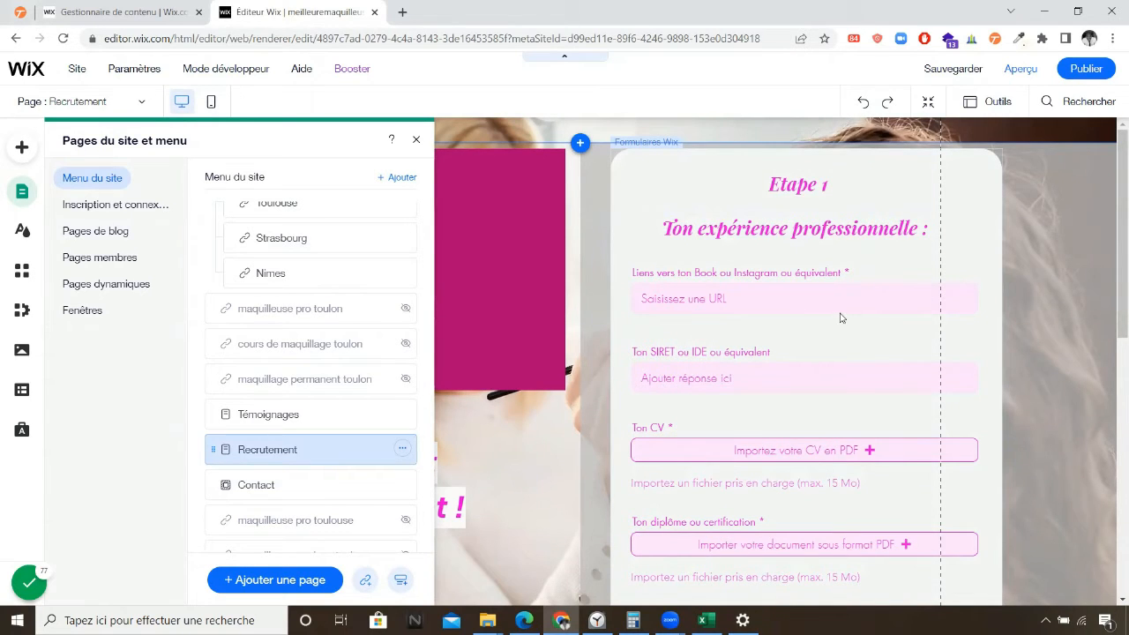
Open the Paramètres section of the Recrutement page's multi-step form and view its Tableau des formulaires reçus option.
{"action": "left_click", "coordinate": [906, 298]}
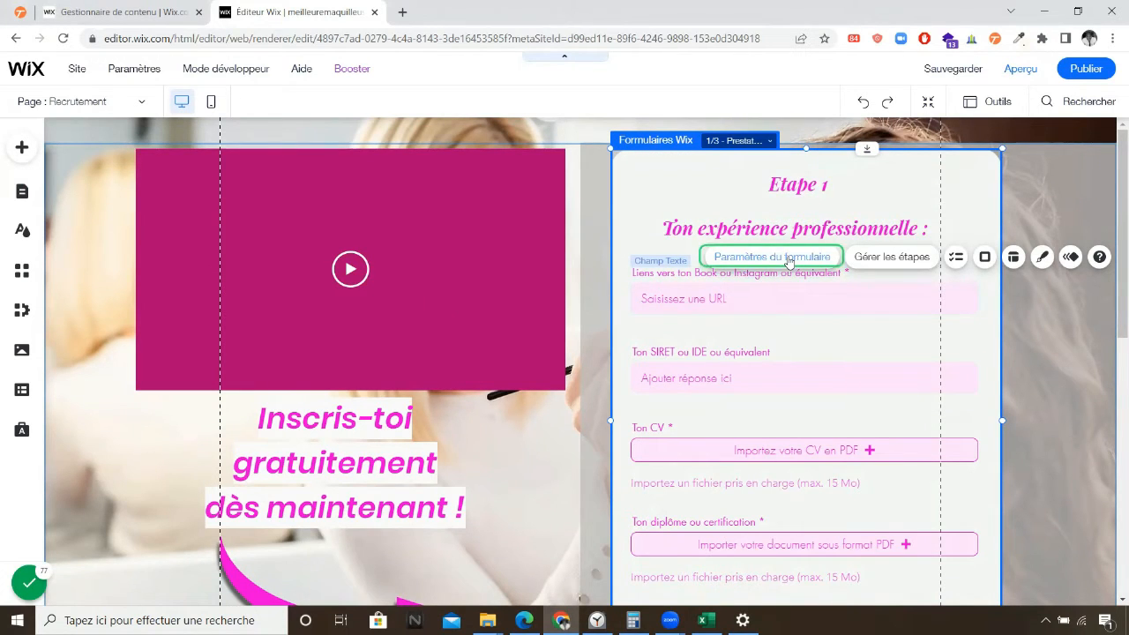
{"action": "left_click", "coordinate": [790, 260]}
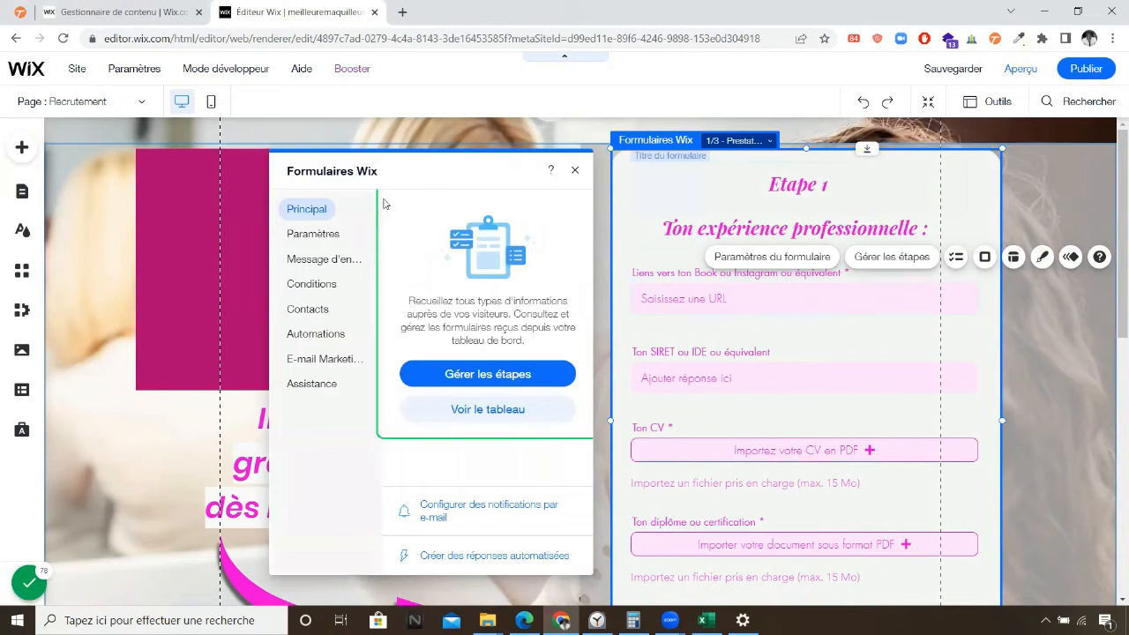
{"action": "left_click", "coordinate": [312, 237]}
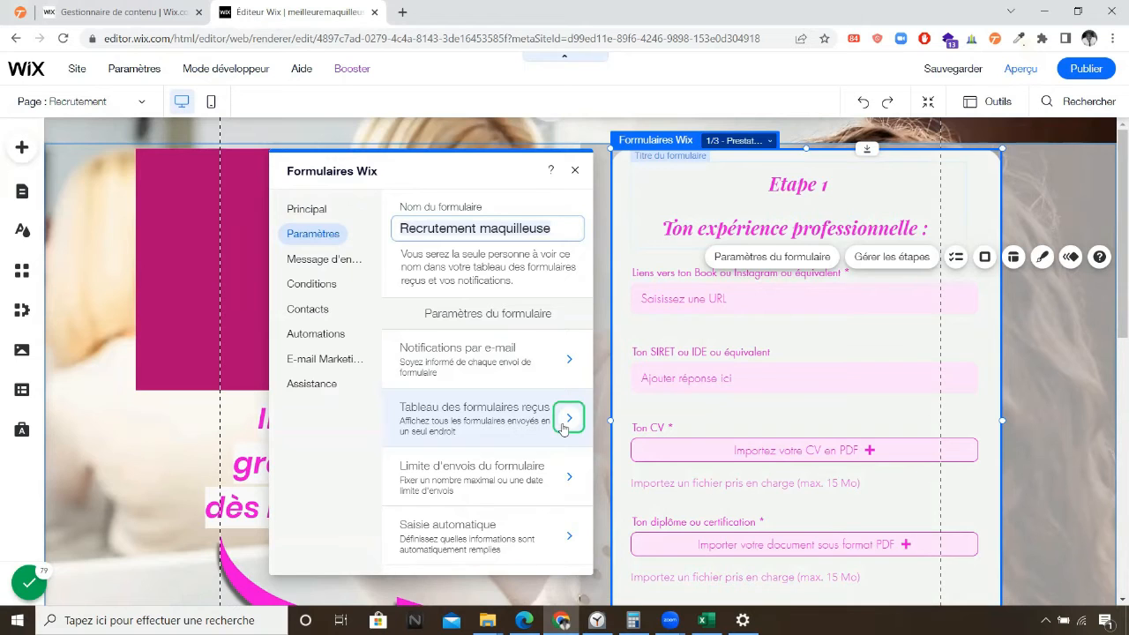
{"action": "scroll", "coordinate": [544, 406], "scroll_direction": "down", "scroll_amount": 1}
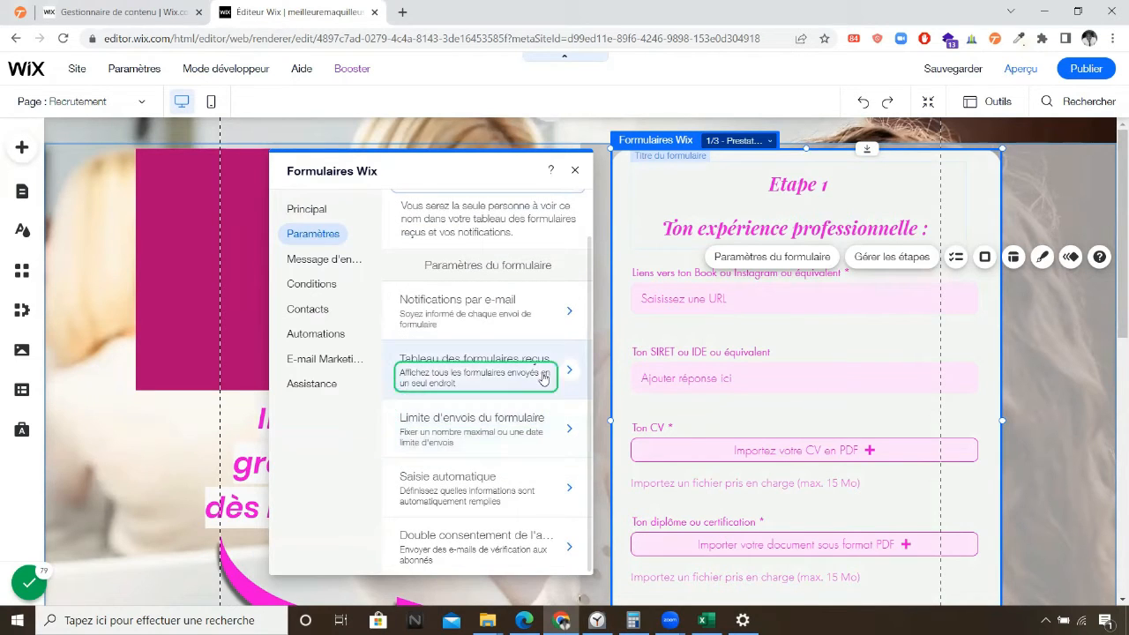
{"action": "left_click", "coordinate": [572, 369]}
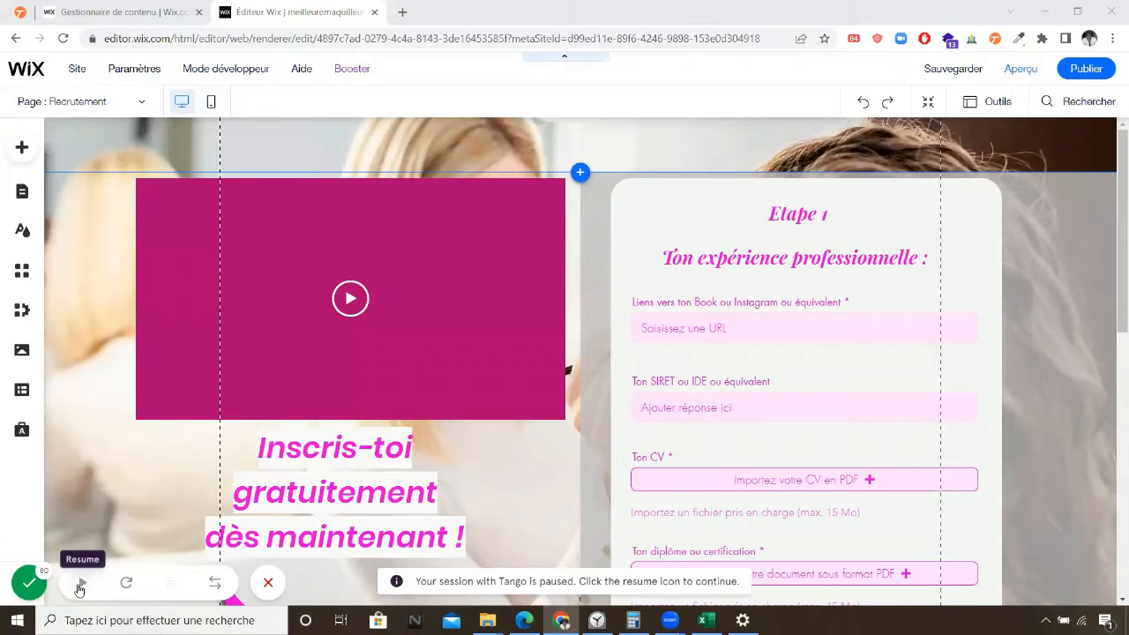
{"action": "left_click", "coordinate": [79, 587]}
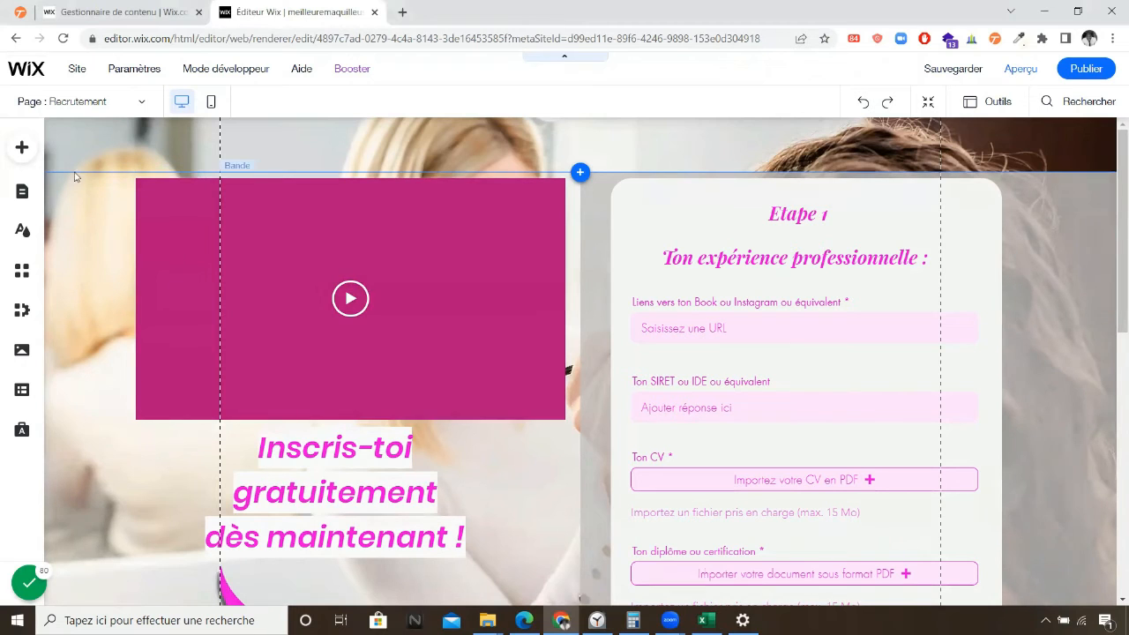
Add the first contact form template to the Recrutement page and open its form settings at the table creation option.
{"action": "left_click", "coordinate": [24, 150]}
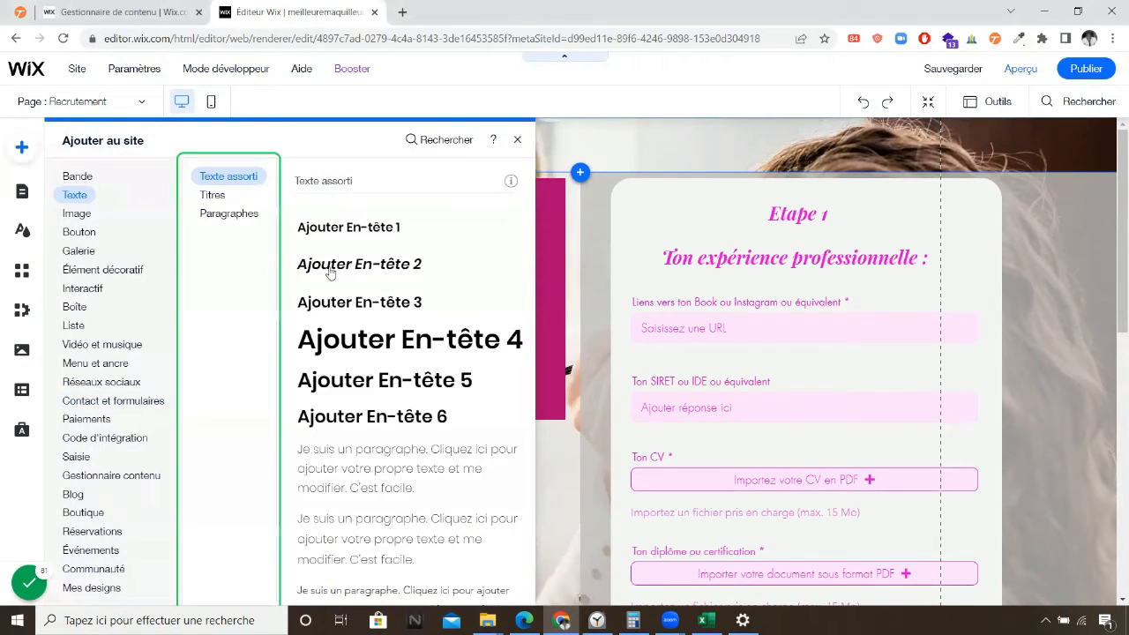
{"action": "left_click", "coordinate": [85, 288]}
{"action": "left_click", "coordinate": [99, 402]}
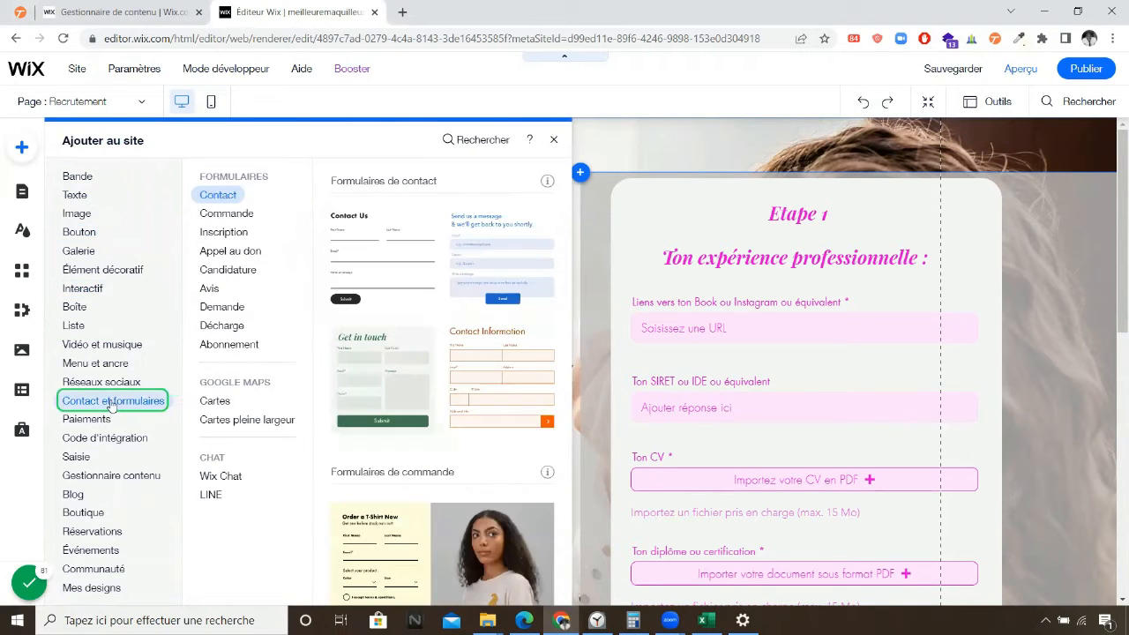
{"action": "left_click_drag", "start_coordinate": [374, 254], "coordinate": [415, 365]}
{"action": "left_click_drag", "start_coordinate": [584, 391], "coordinate": [585, 392]}
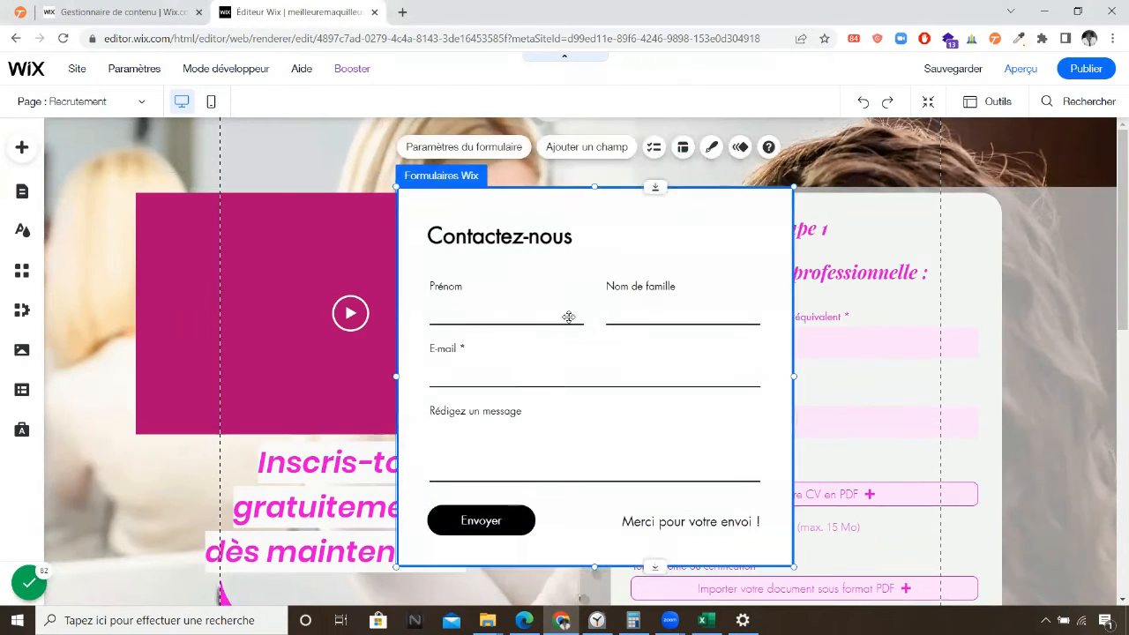
{"action": "left_click", "coordinate": [494, 148]}
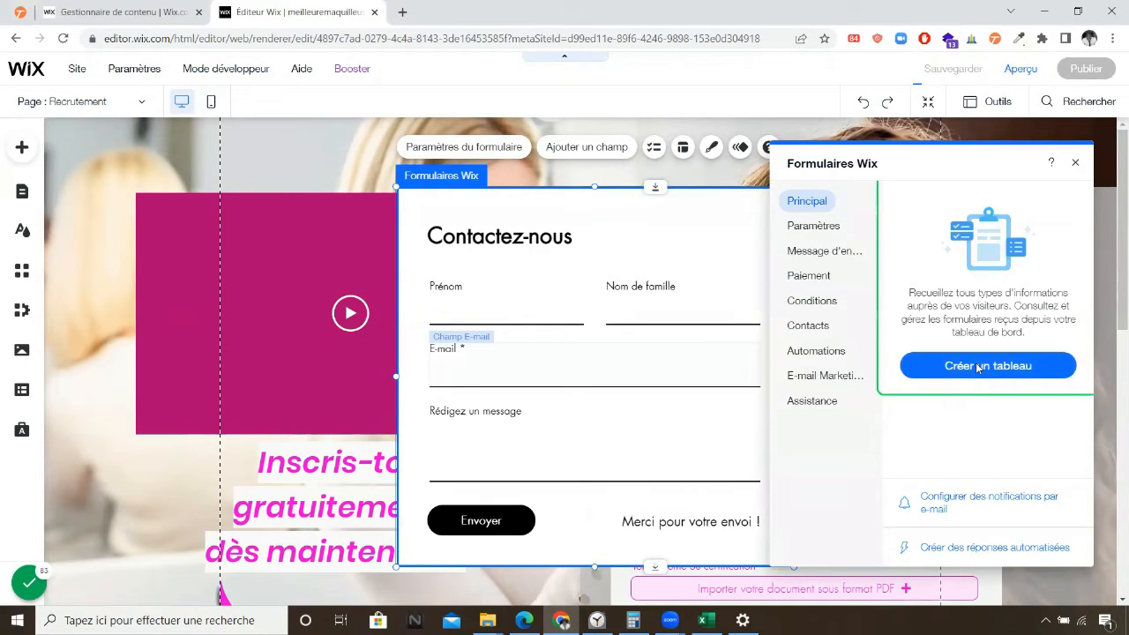
{"action": "left_click", "coordinate": [972, 372]}
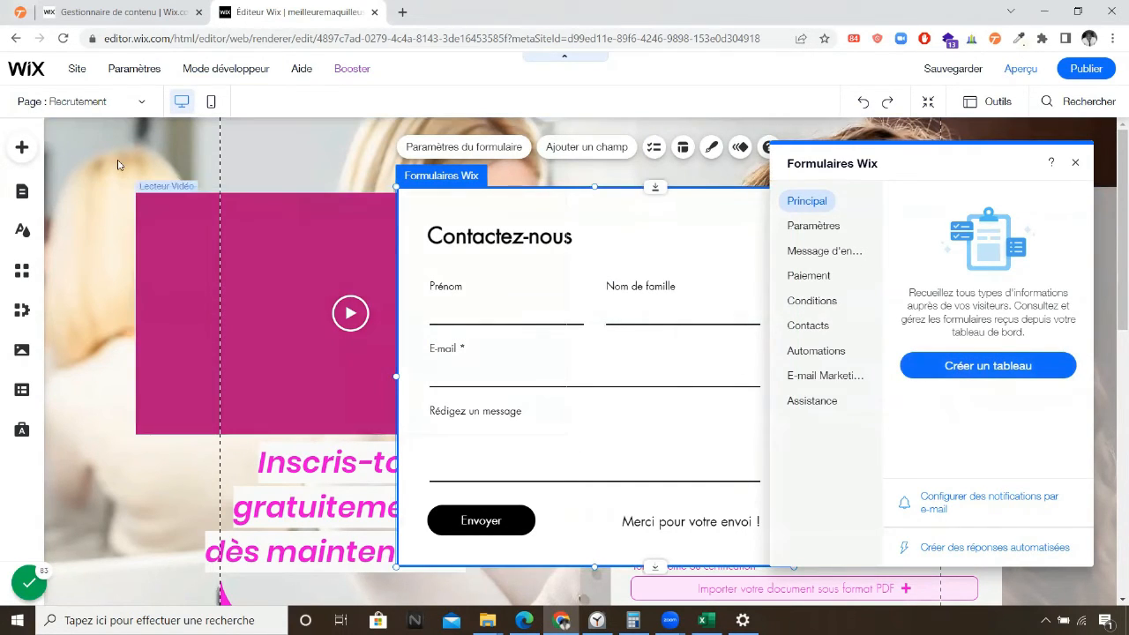
Return to the Wix content manager and leave the Ton département filter without updating it.
{"action": "left_click", "coordinate": [117, 11]}
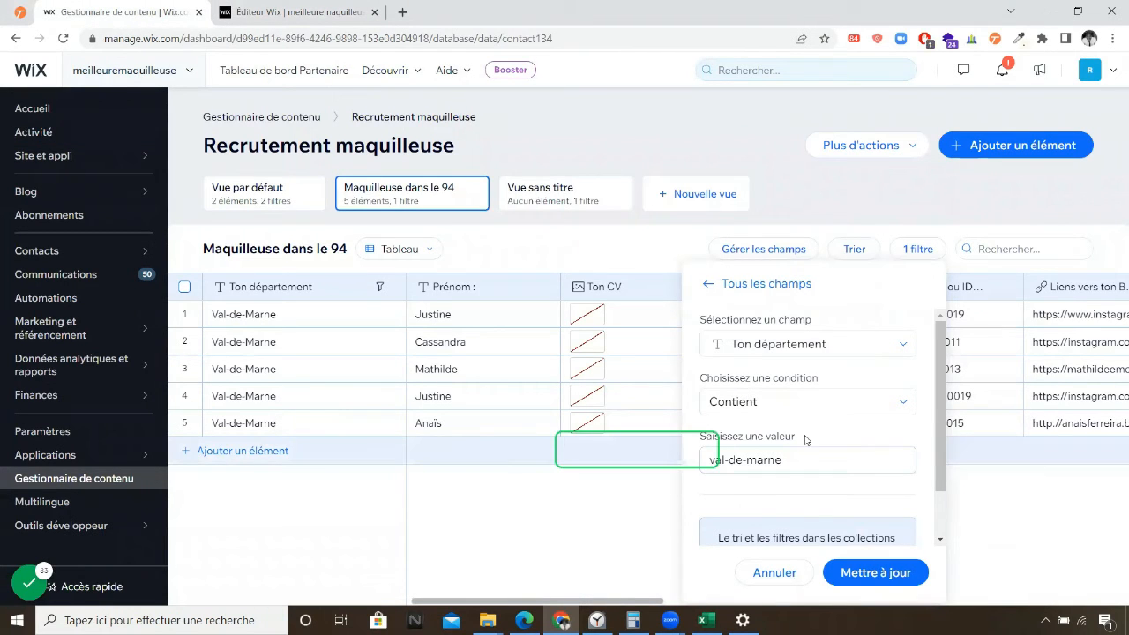
{"action": "left_click", "coordinate": [757, 575]}
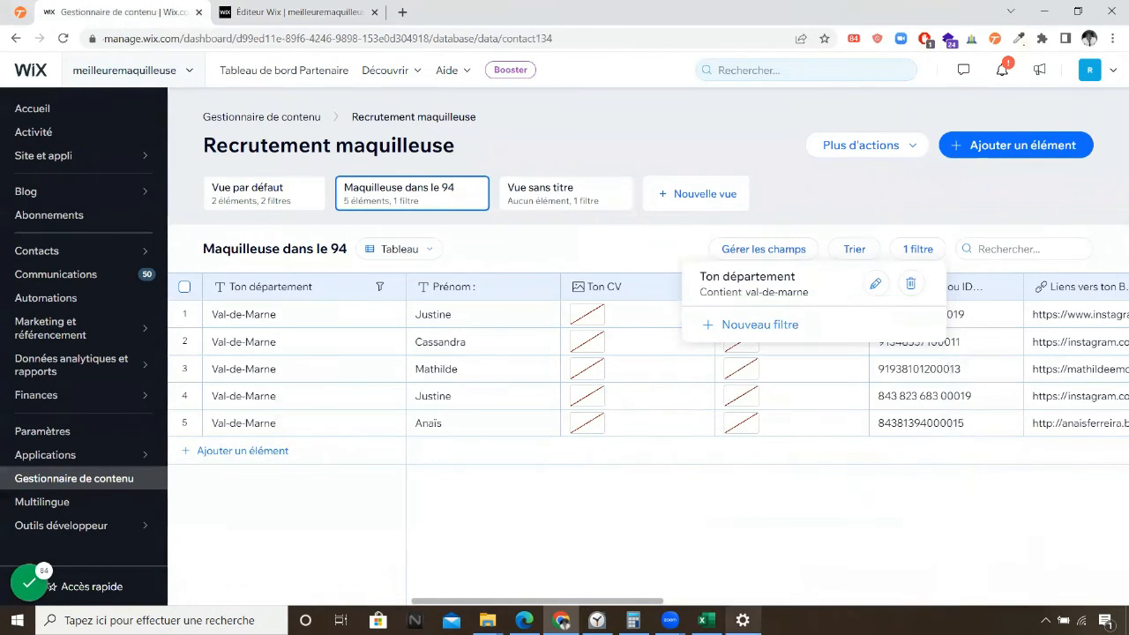
View the CSV item import for the Recrutement maquilleuse collection, including its file selection, without choosing a file.
{"action": "left_click", "coordinate": [842, 146]}
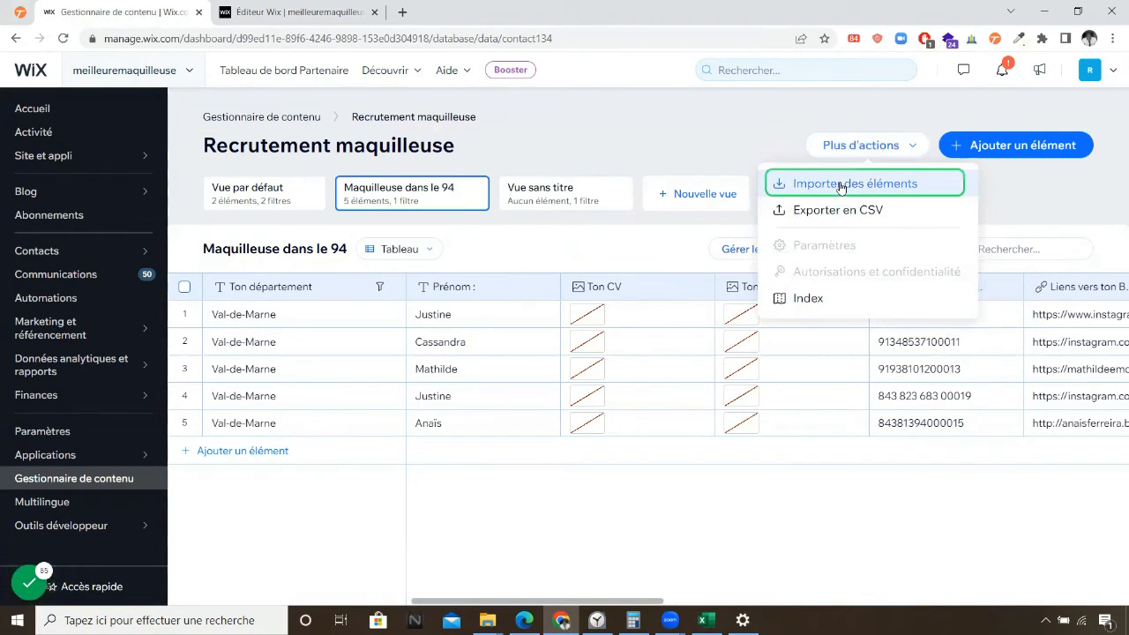
{"action": "left_click", "coordinate": [843, 185]}
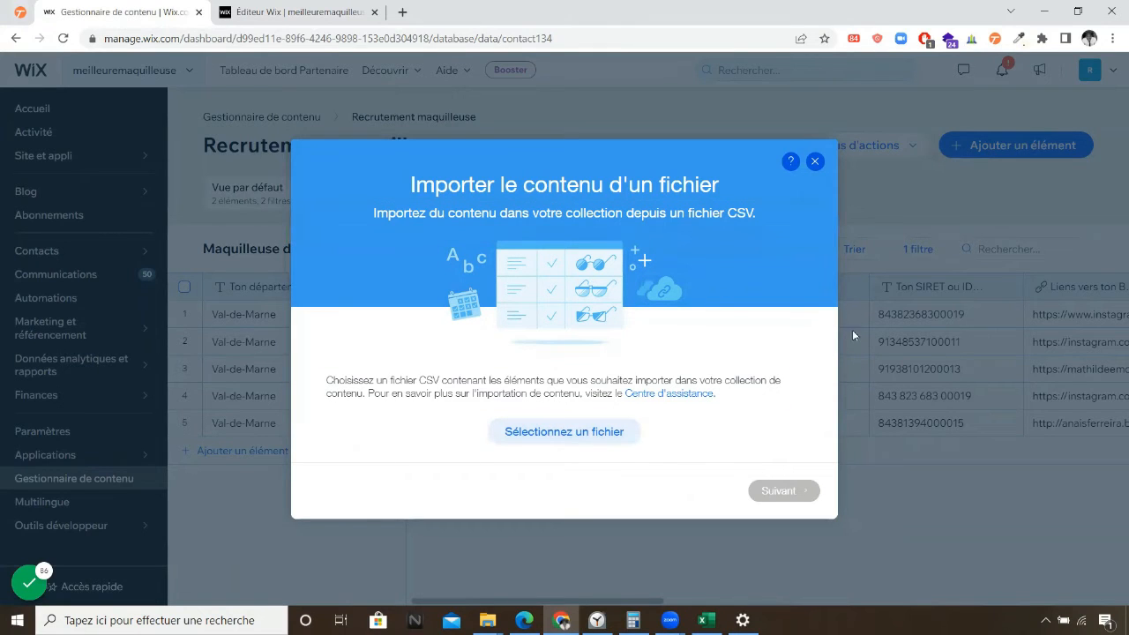
{"action": "left_click", "coordinate": [593, 444]}
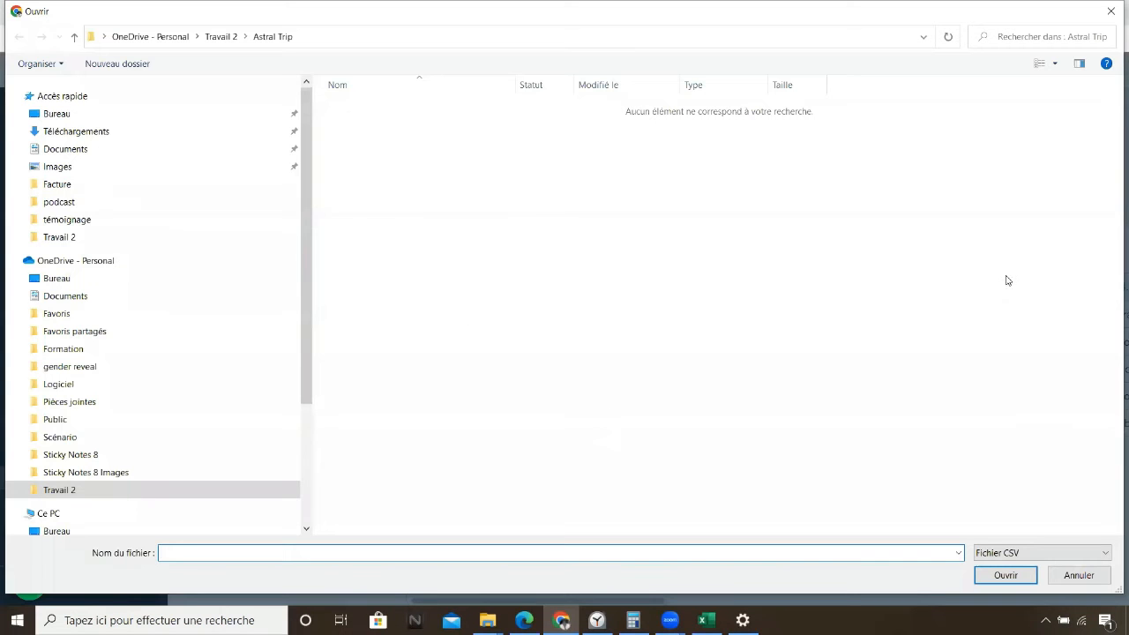
{"action": "left_click", "coordinate": [1080, 575]}
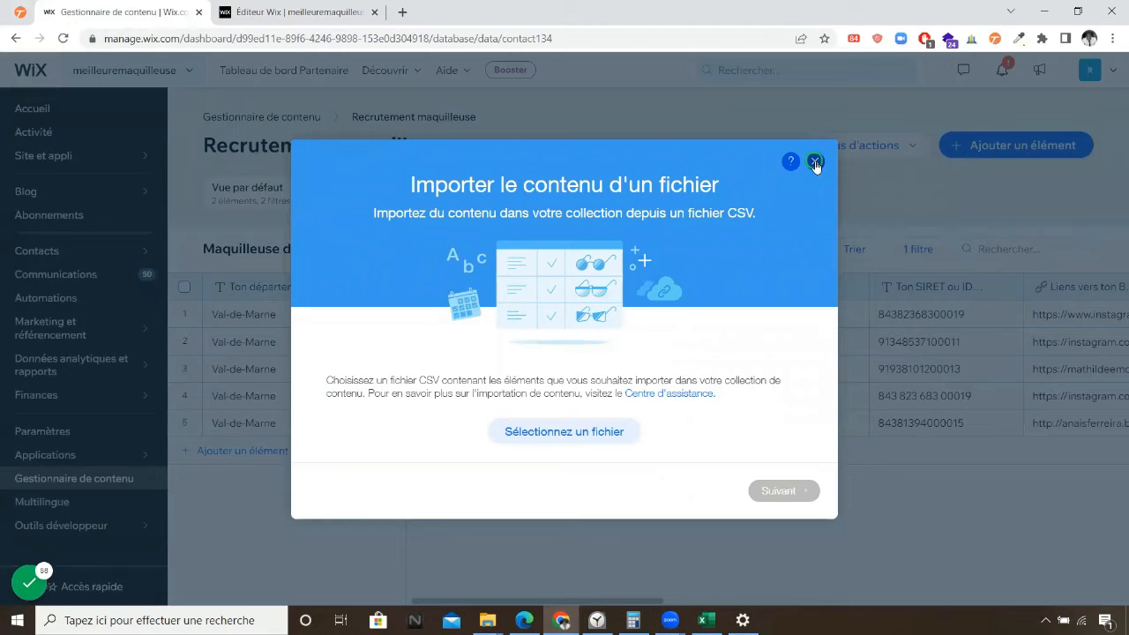
Review the filtered, whole-collection and fields-only CSV export options for the Recrutement maquilleuse collection, and leave without saving a file.
{"action": "left_click", "coordinate": [814, 162]}
{"action": "left_click", "coordinate": [910, 148]}
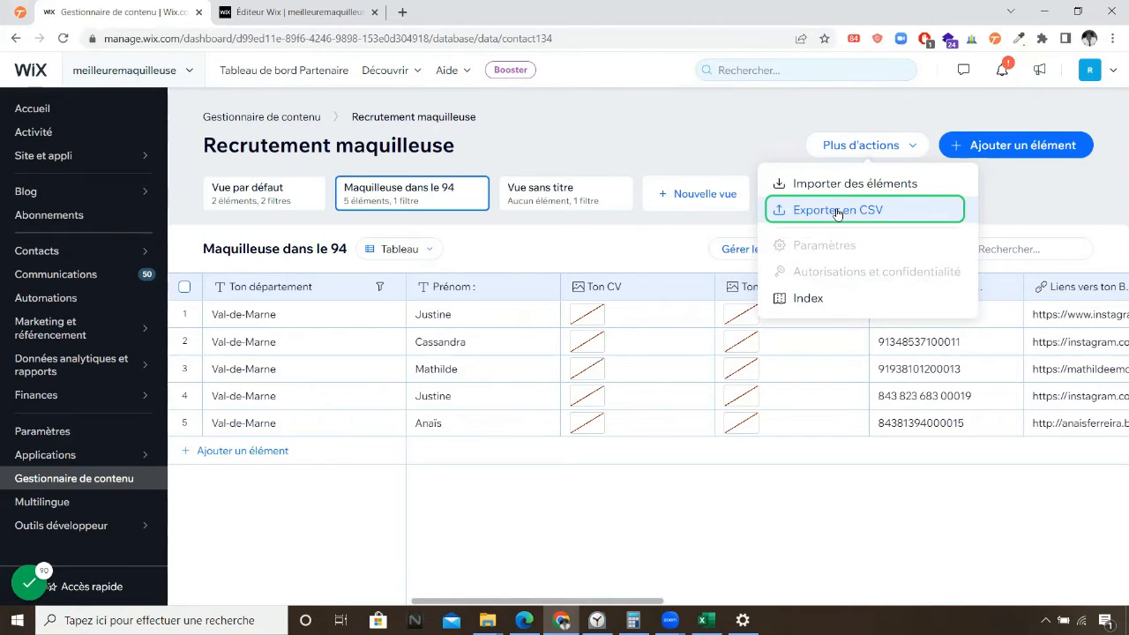
{"action": "left_click", "coordinate": [830, 225]}
{"action": "left_click", "coordinate": [828, 222]}
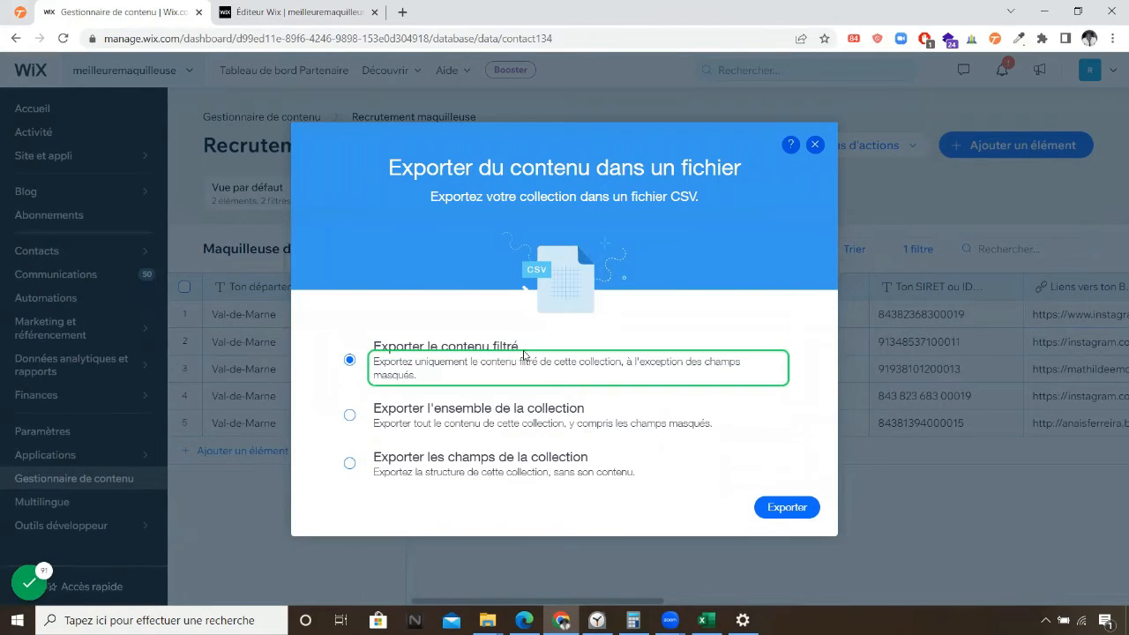
{"action": "left_click", "coordinate": [554, 413]}
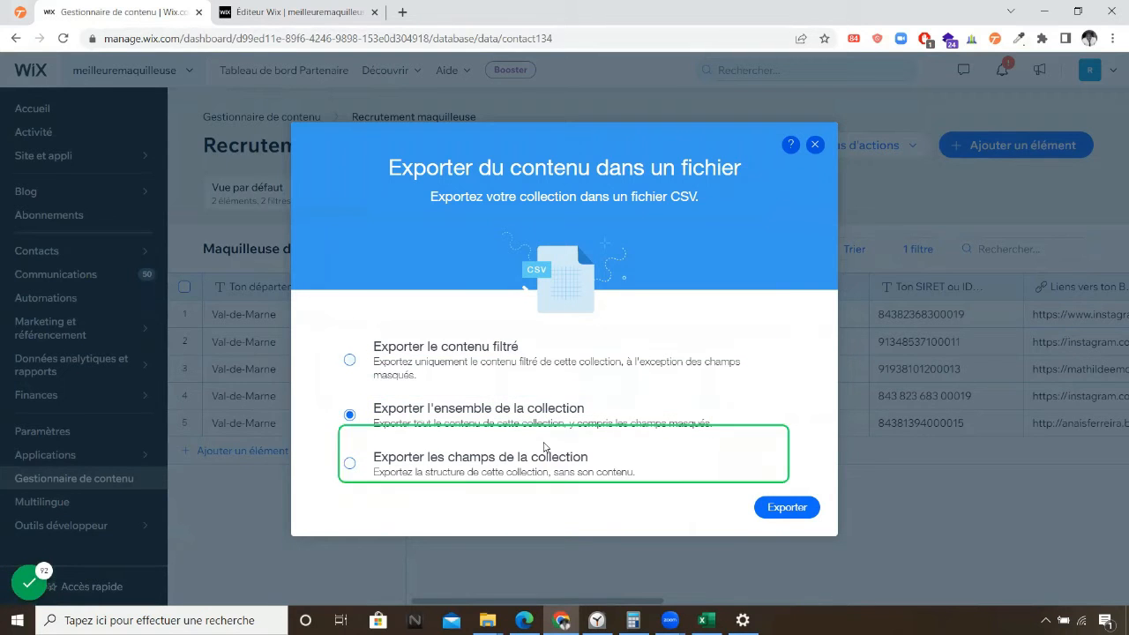
{"action": "left_click", "coordinate": [627, 450]}
{"action": "left_click", "coordinate": [787, 507]}
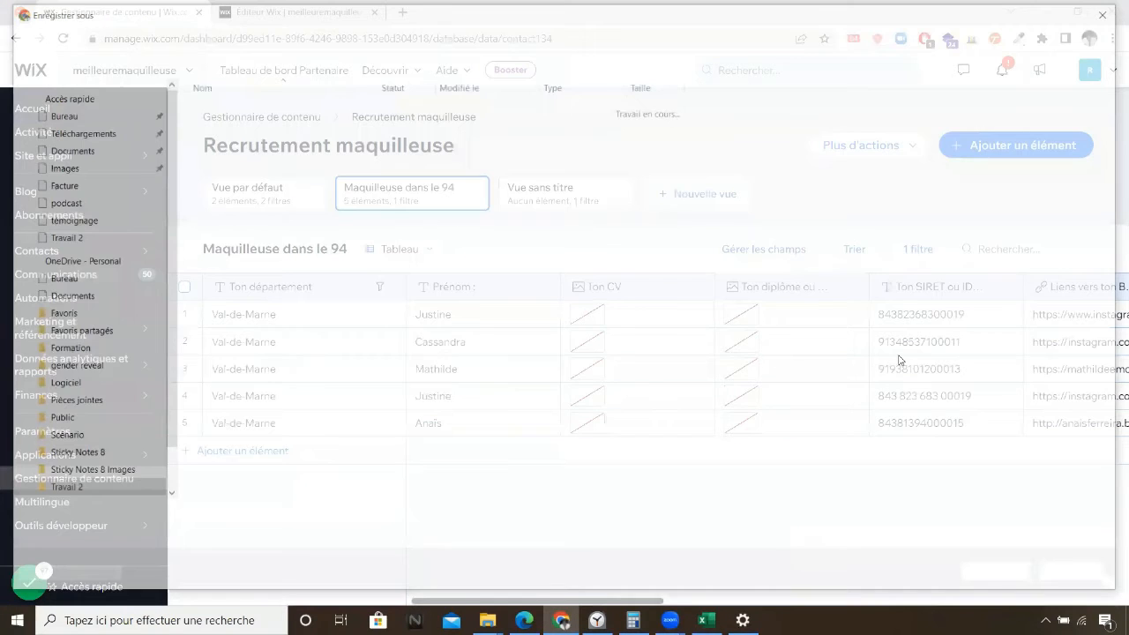
{"action": "left_click", "coordinate": [1079, 582]}
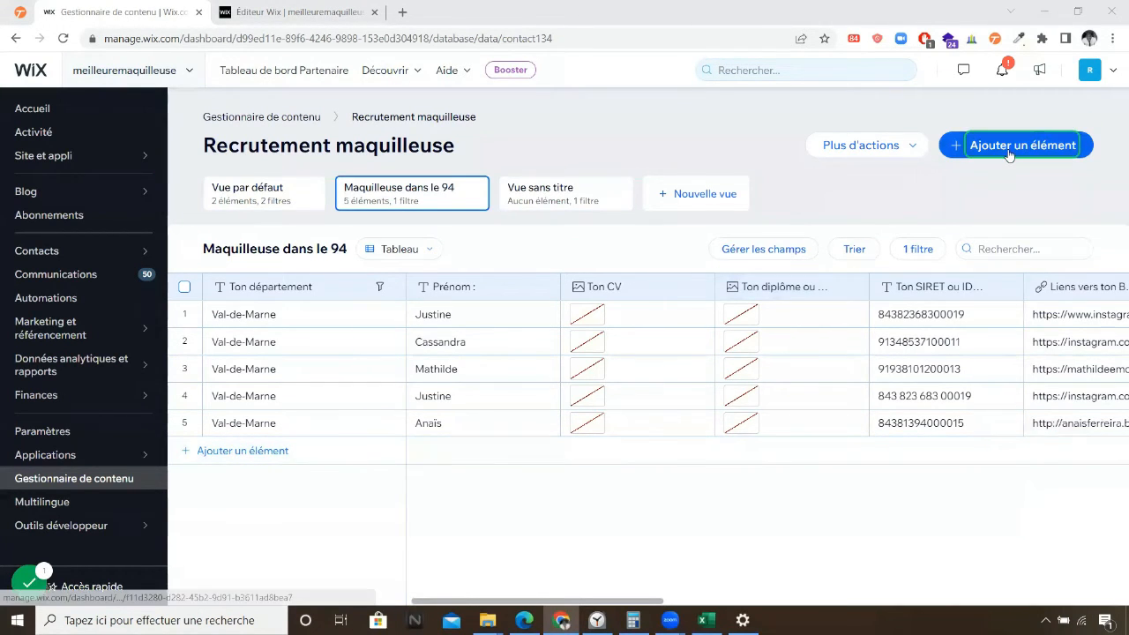
Add an empty item to the Maquilleuse dans le 94 view, and look through the full new-item form without saving it.
{"action": "left_click", "coordinate": [306, 451]}
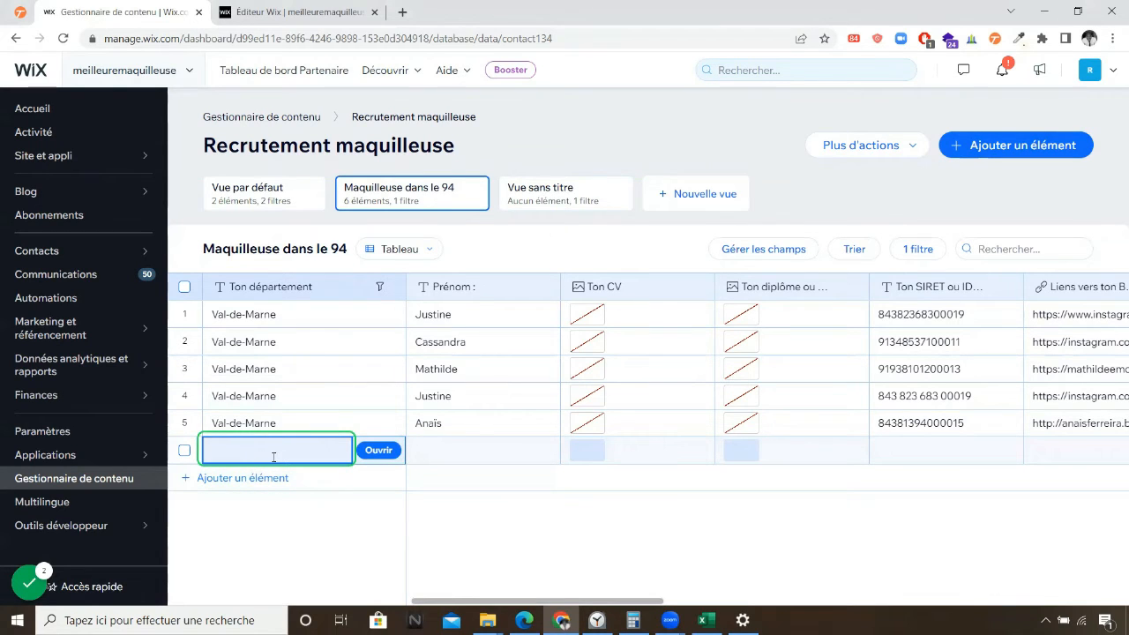
{"action": "left_click", "coordinate": [1042, 145]}
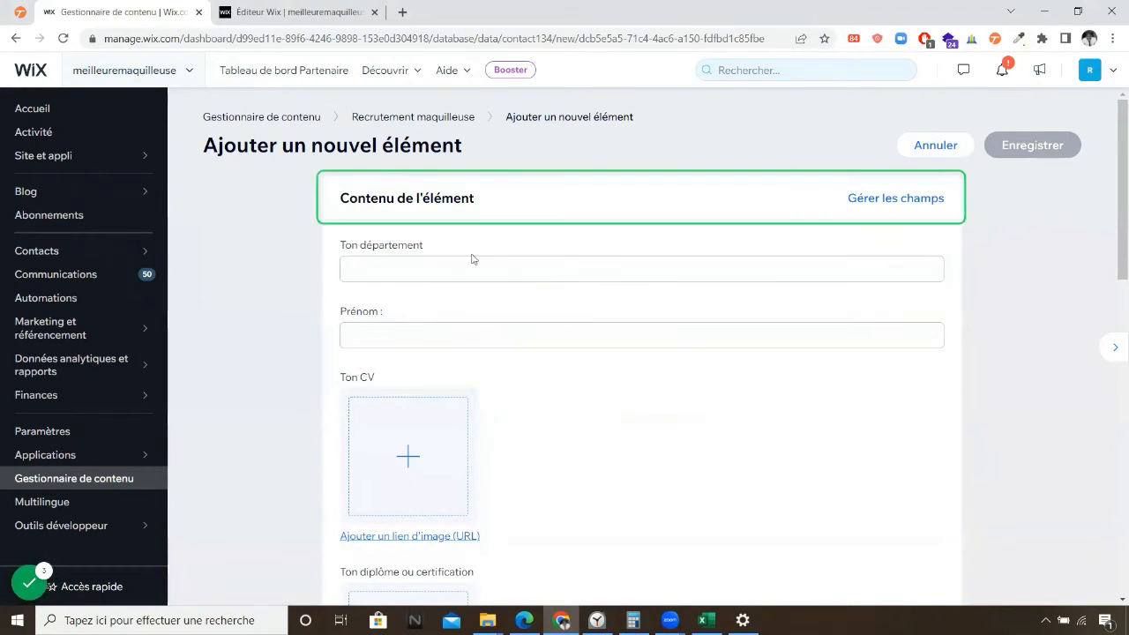
{"action": "left_click", "coordinate": [400, 268]}
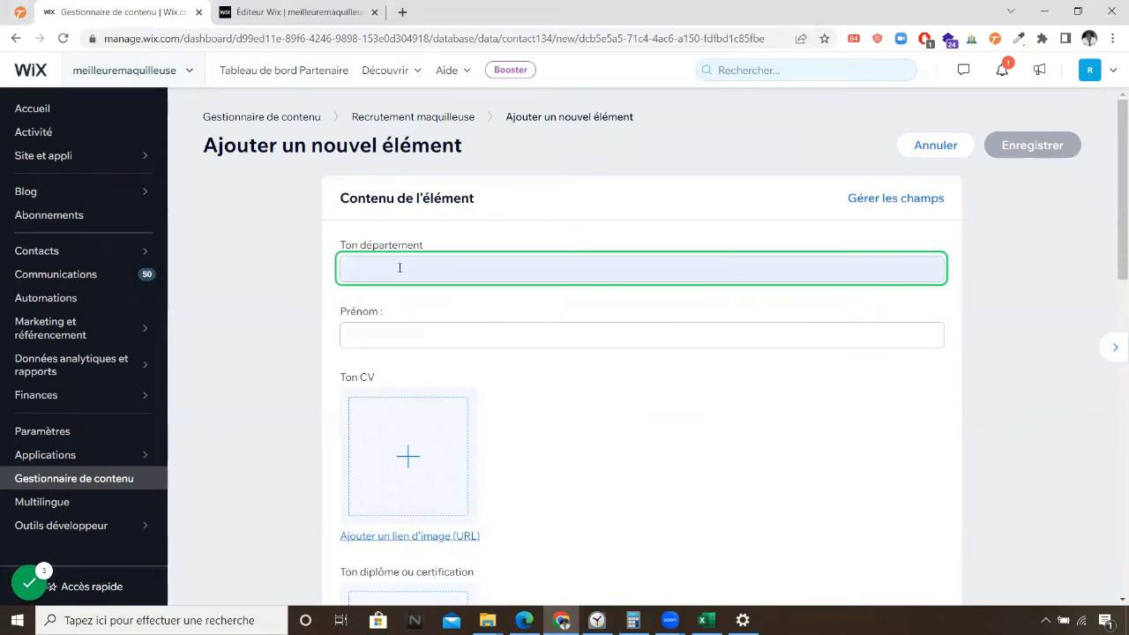
{"action": "scroll", "coordinate": [401, 270], "scroll_direction": "down", "scroll_amount": 2}
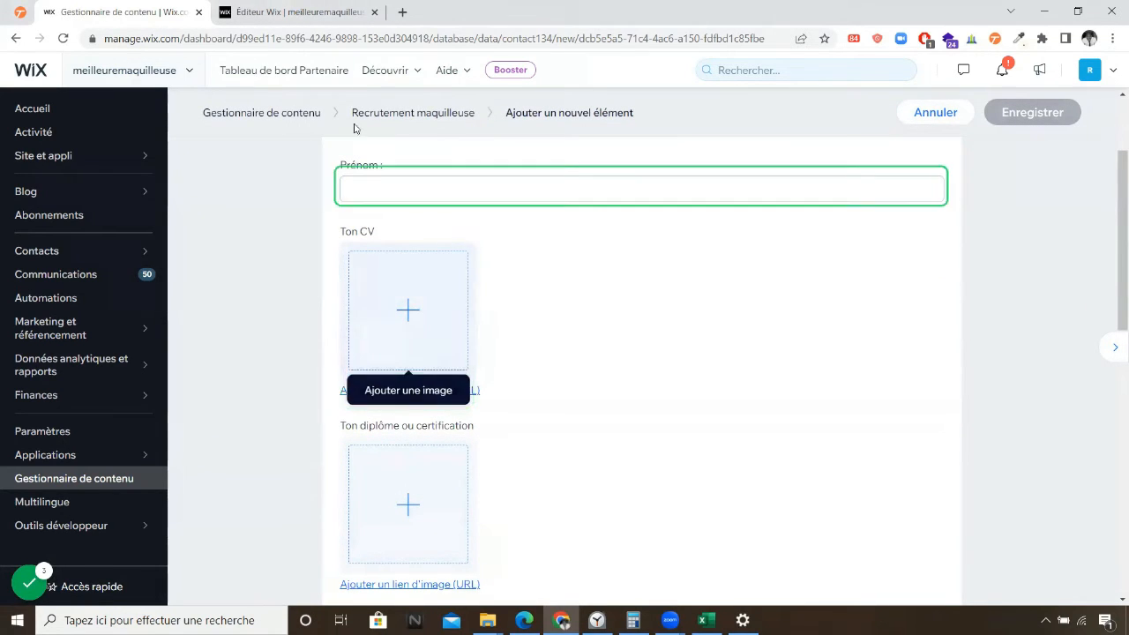
{"action": "scroll", "coordinate": [485, 328], "scroll_direction": "up", "scroll_amount": 2}
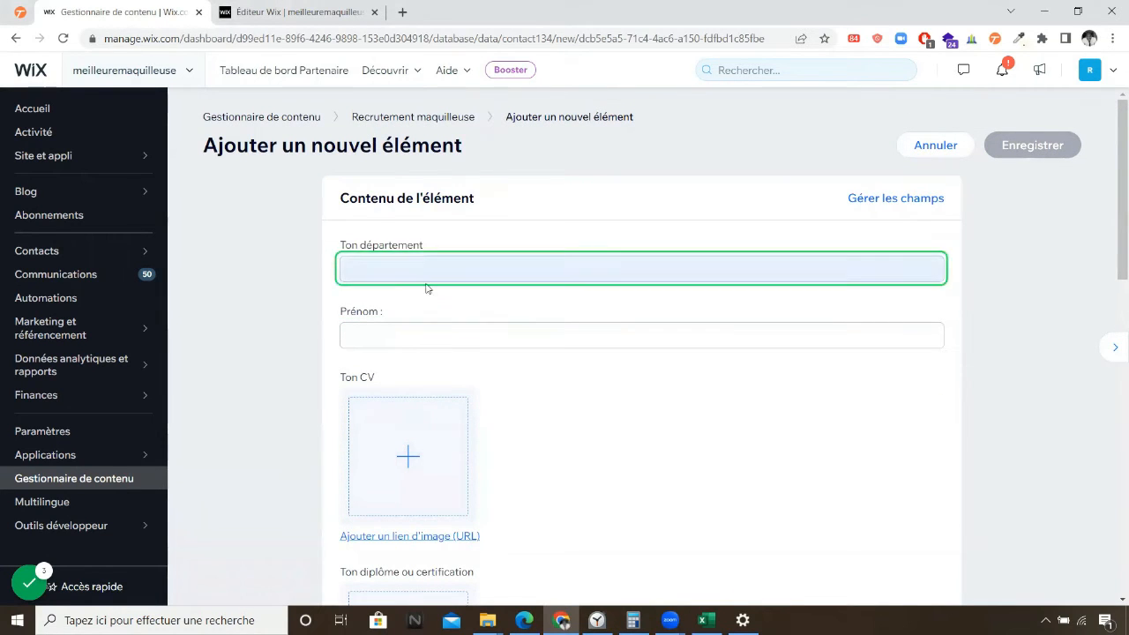
{"action": "scroll", "coordinate": [374, 269], "scroll_direction": "down", "scroll_amount": 4}
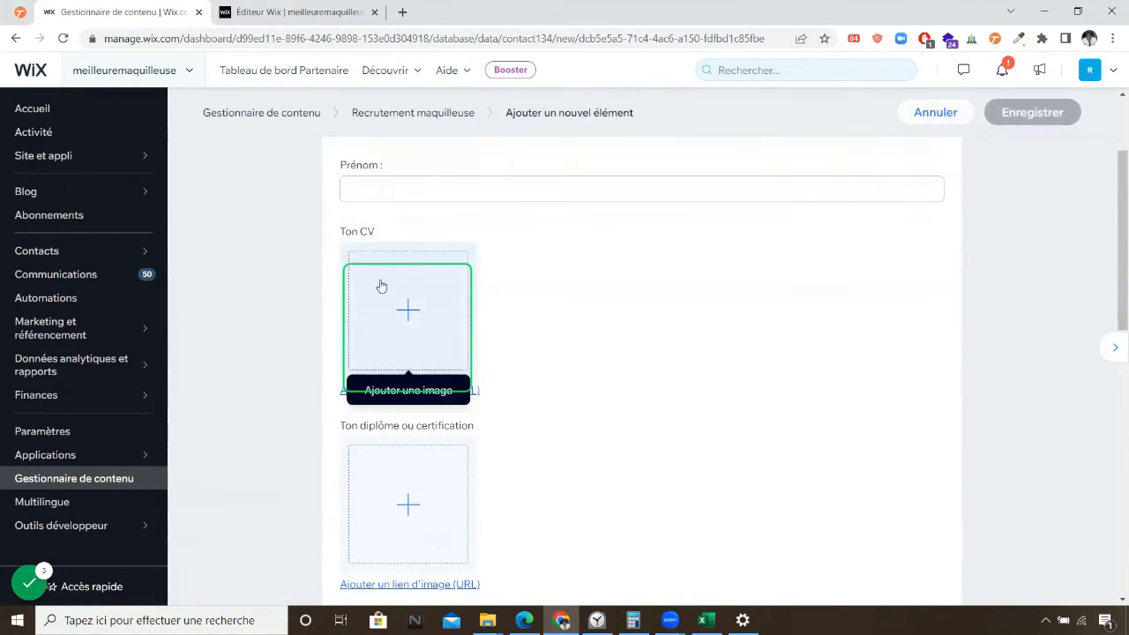
{"action": "scroll", "coordinate": [391, 386], "scroll_direction": "up", "scroll_amount": 4}
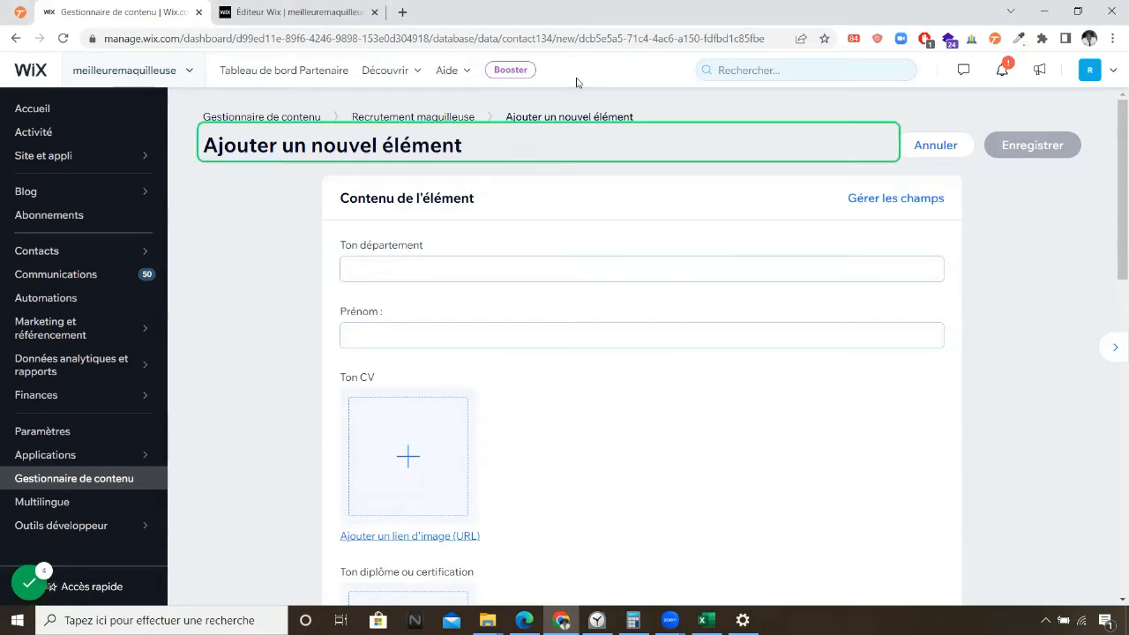
{"action": "left_click", "coordinate": [411, 123]}
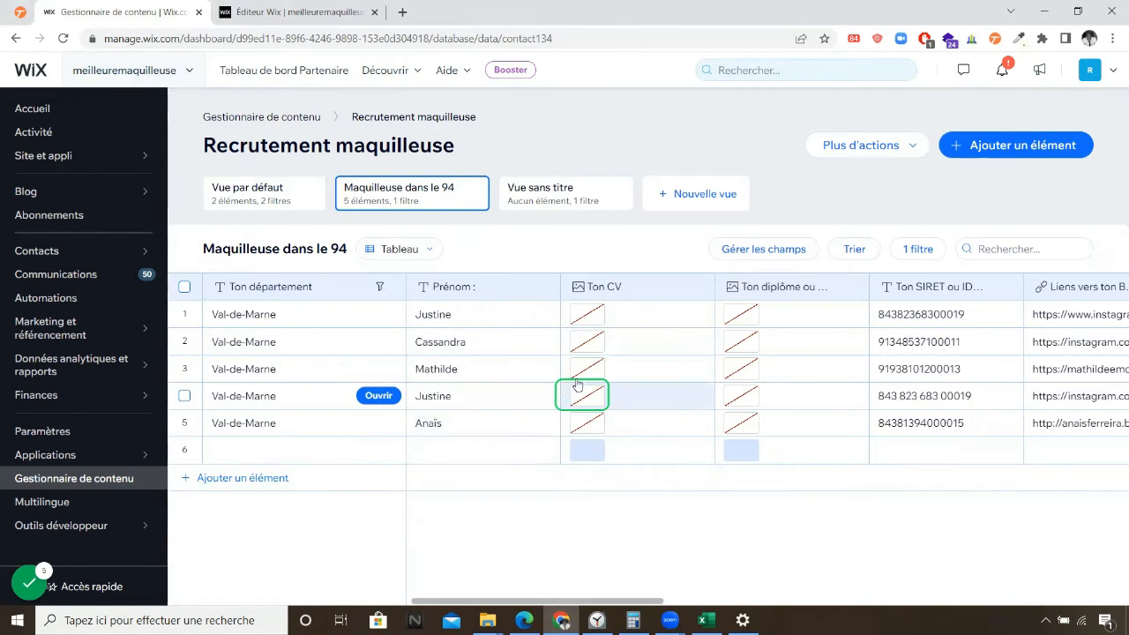
Return to the list of collections and open the meilleuremaquilleuse collection.
{"action": "left_click", "coordinate": [296, 116]}
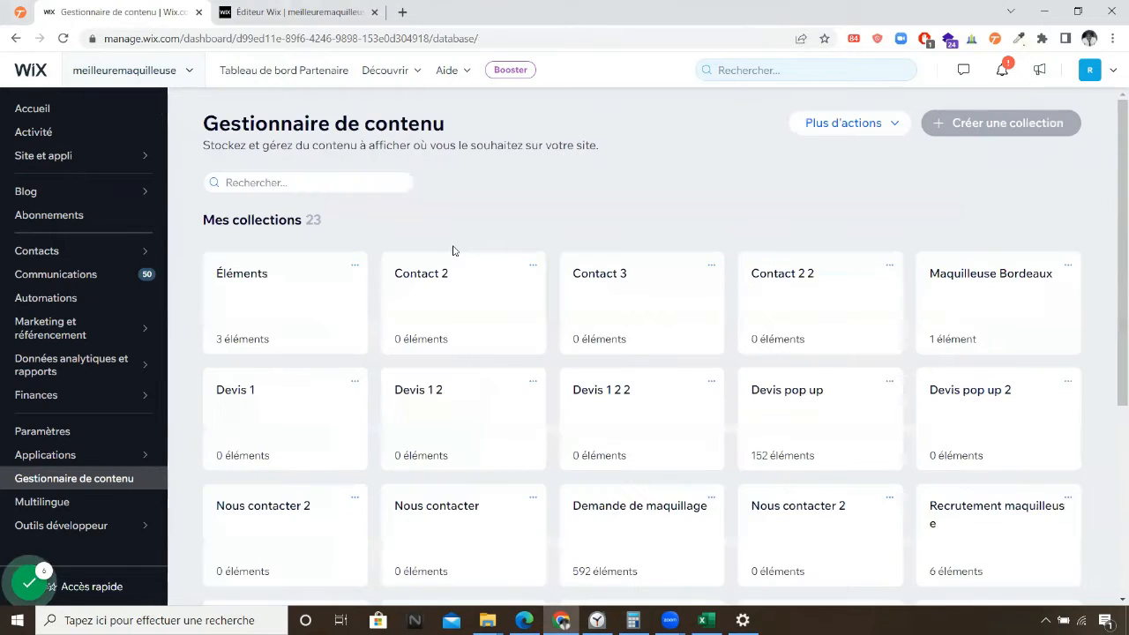
{"action": "scroll", "coordinate": [596, 295], "scroll_direction": "down", "scroll_amount": 2}
{"action": "scroll", "coordinate": [609, 300], "scroll_direction": "down", "scroll_amount": 2}
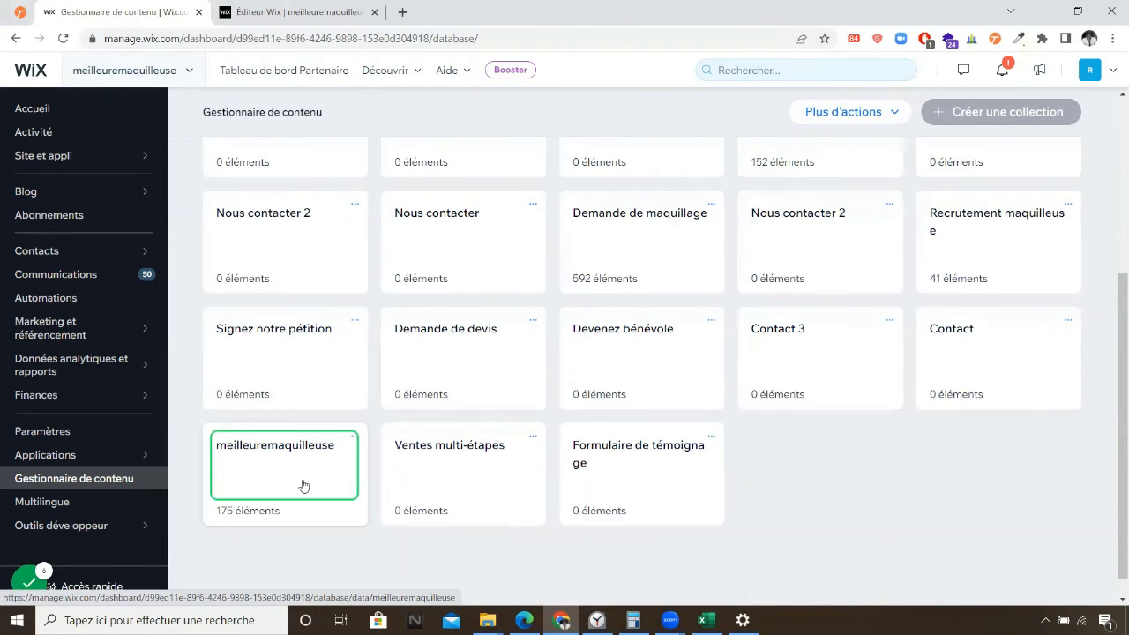
{"action": "left_click", "coordinate": [303, 487]}
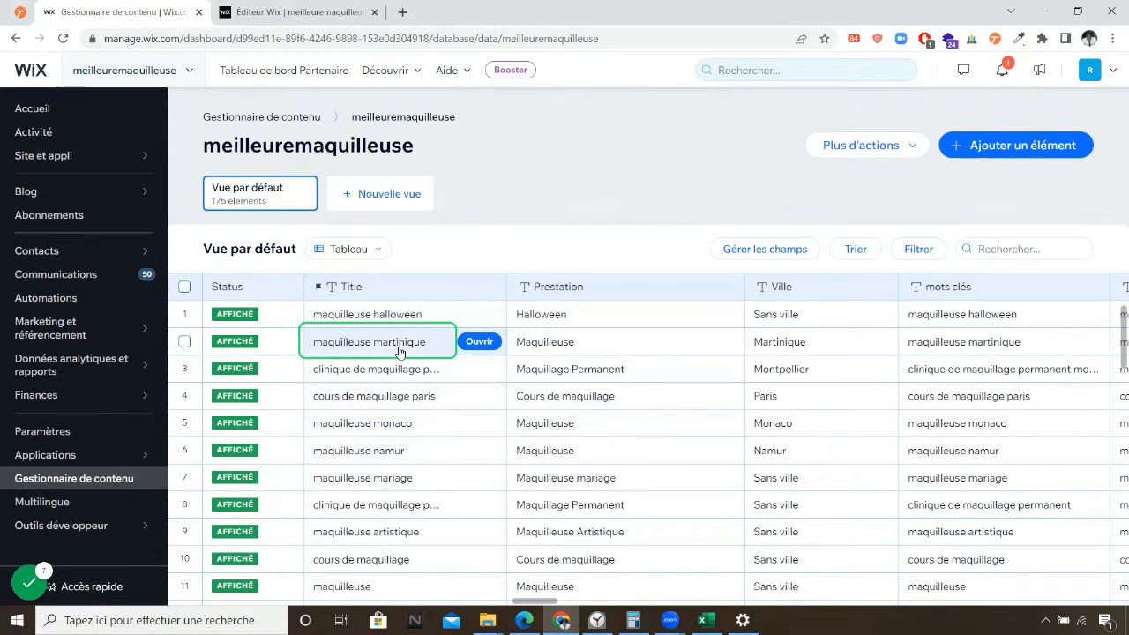
Hide the Prestation and Ville fields from the default view of the meilleuremaquilleuse collection.
{"action": "left_click", "coordinate": [753, 251]}
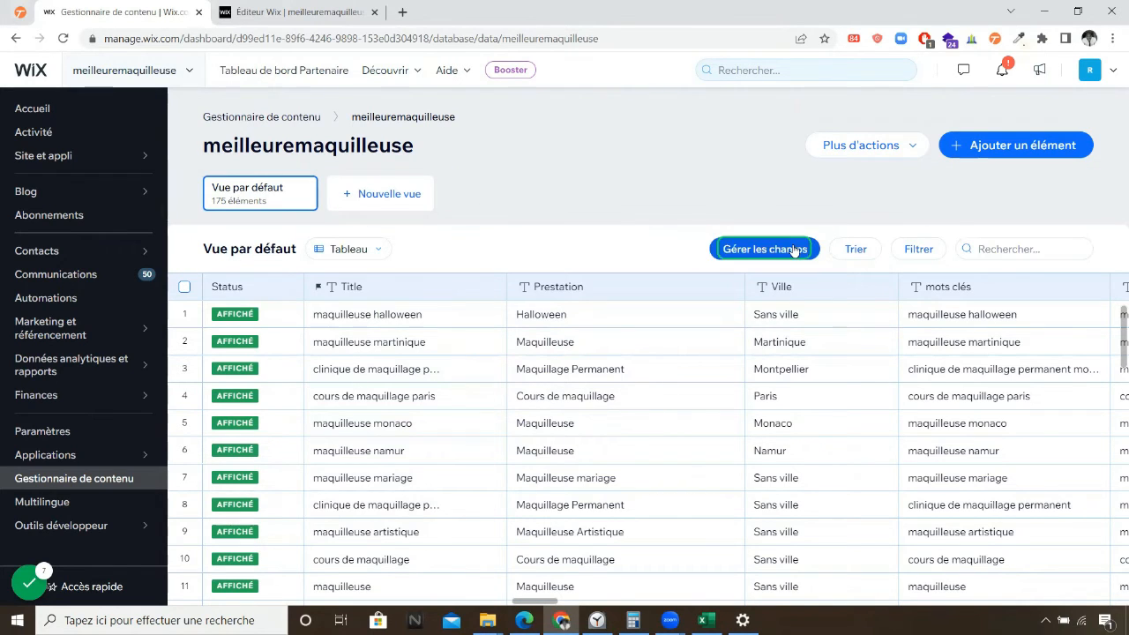
{"action": "left_click", "coordinate": [795, 251]}
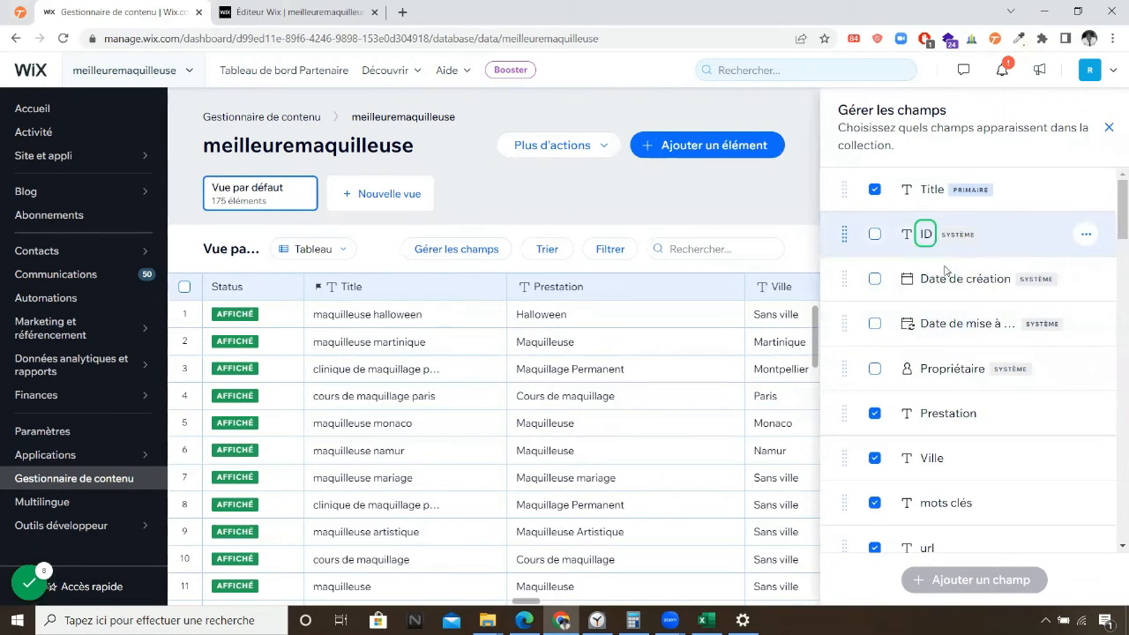
{"action": "scroll", "coordinate": [935, 283], "scroll_direction": "down", "scroll_amount": 2}
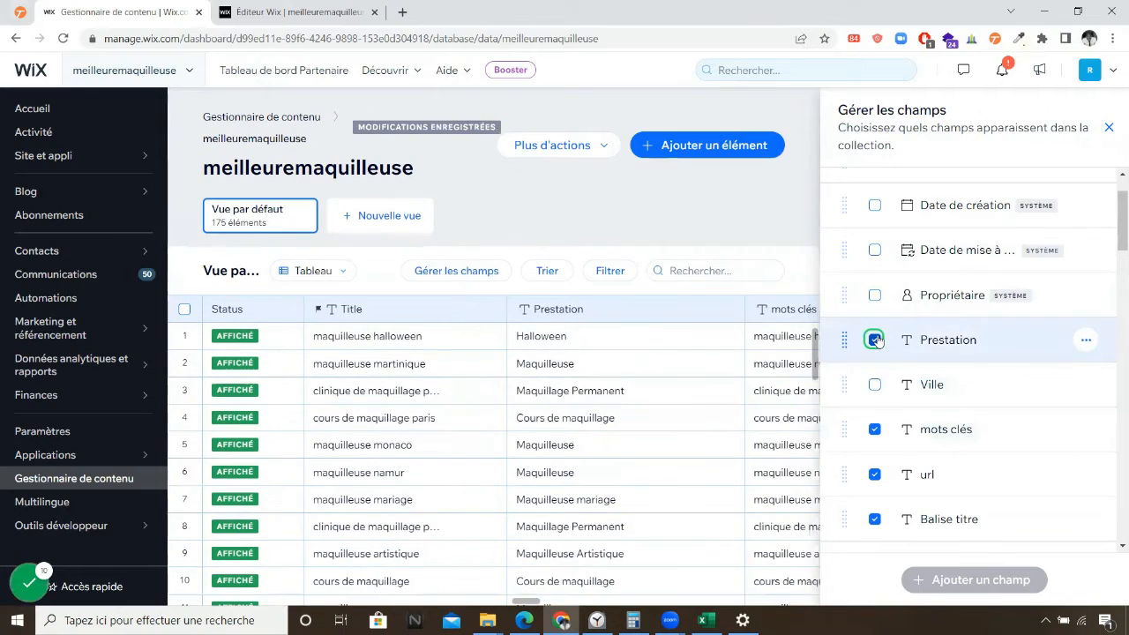
{"action": "left_click", "coordinate": [874, 339]}
{"action": "left_click", "coordinate": [875, 385]}
Hide the Meilleuremaquilleuse system fields from the default view and close the field management.
{"action": "scroll", "coordinate": [925, 397], "scroll_direction": "down", "scroll_amount": 3}
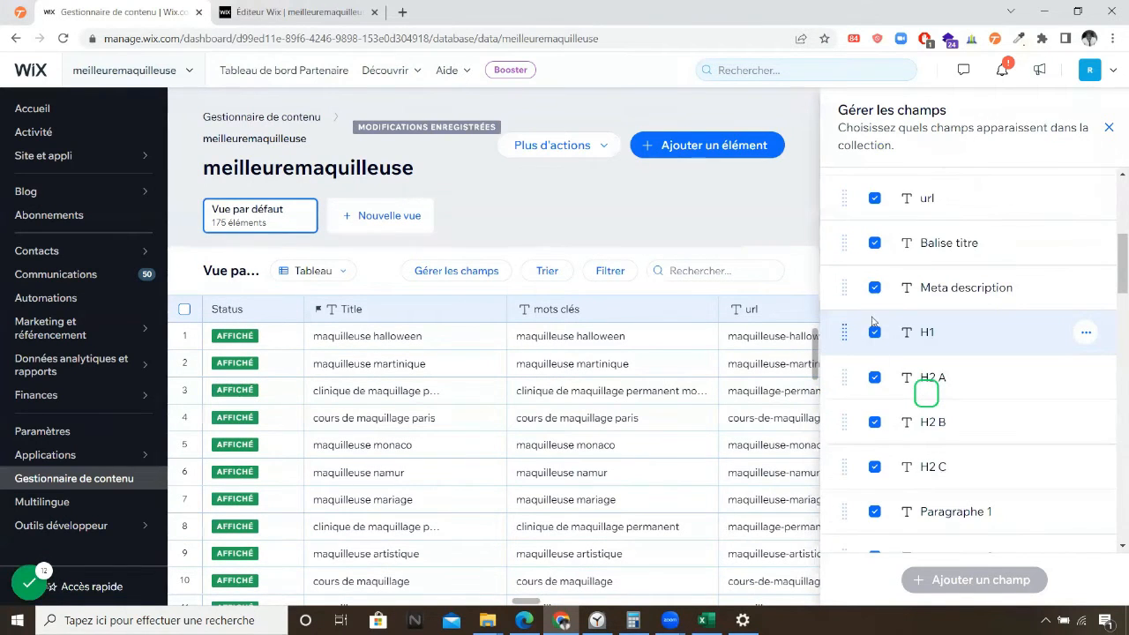
{"action": "scroll", "coordinate": [882, 353], "scroll_direction": "down", "scroll_amount": 4}
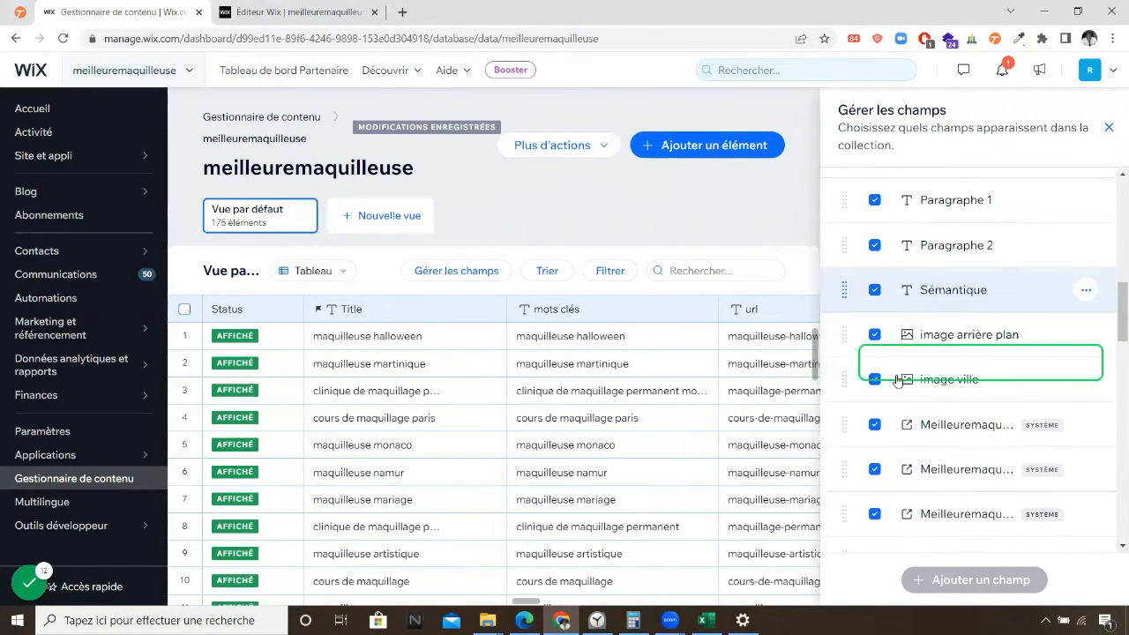
{"action": "scroll", "coordinate": [873, 340], "scroll_direction": "down", "scroll_amount": 2}
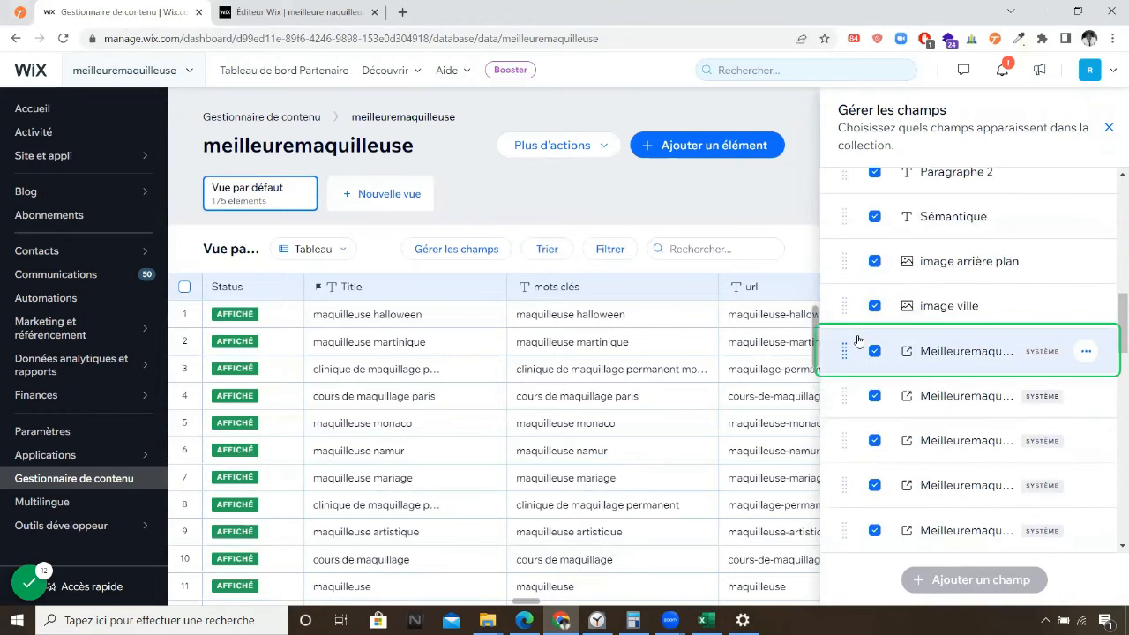
{"action": "left_click", "coordinate": [876, 353]}
{"action": "left_click", "coordinate": [874, 397]}
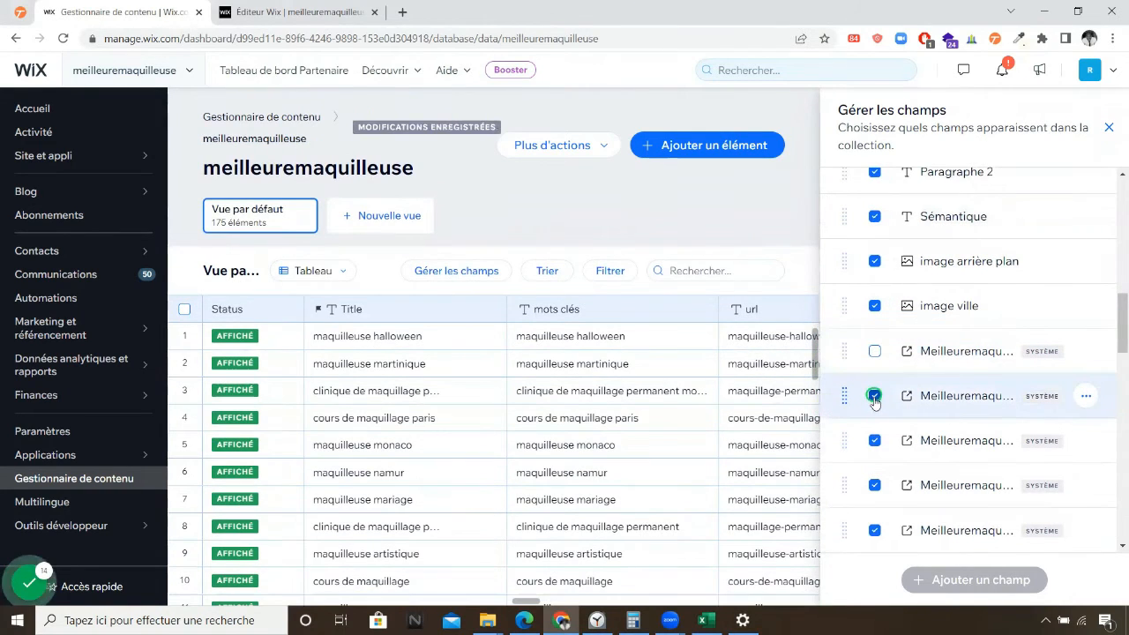
{"action": "left_click", "coordinate": [874, 440]}
{"action": "left_click", "coordinate": [874, 485]}
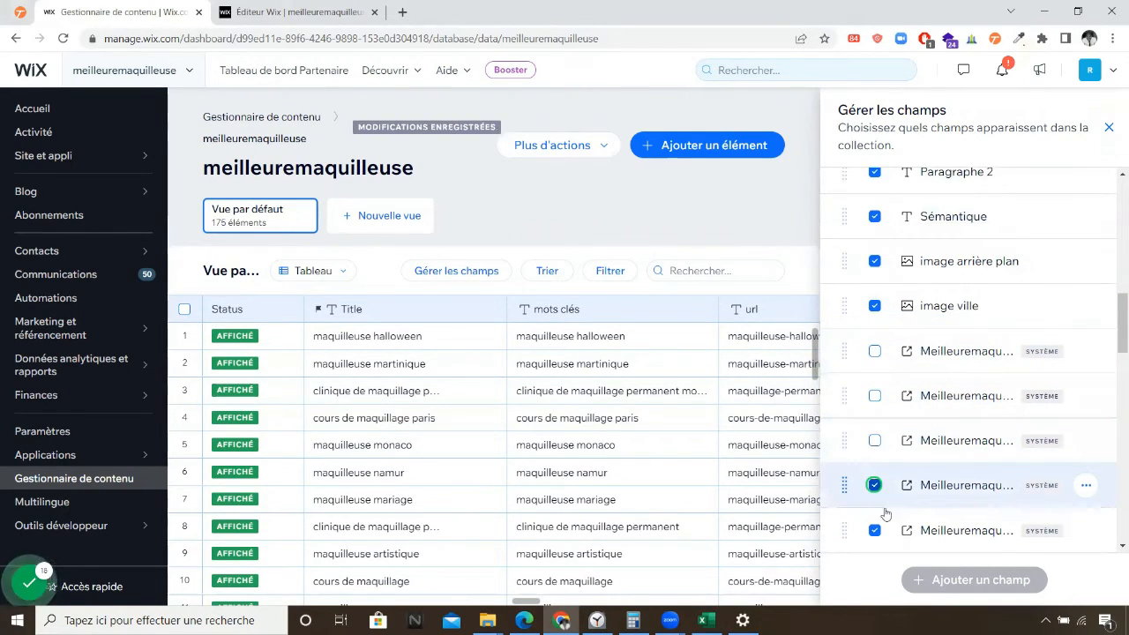
{"action": "left_click", "coordinate": [875, 531]}
{"action": "scroll", "coordinate": [908, 394], "scroll_direction": "up", "scroll_amount": 3}
{"action": "scroll", "coordinate": [915, 320], "scroll_direction": "down", "scroll_amount": 1}
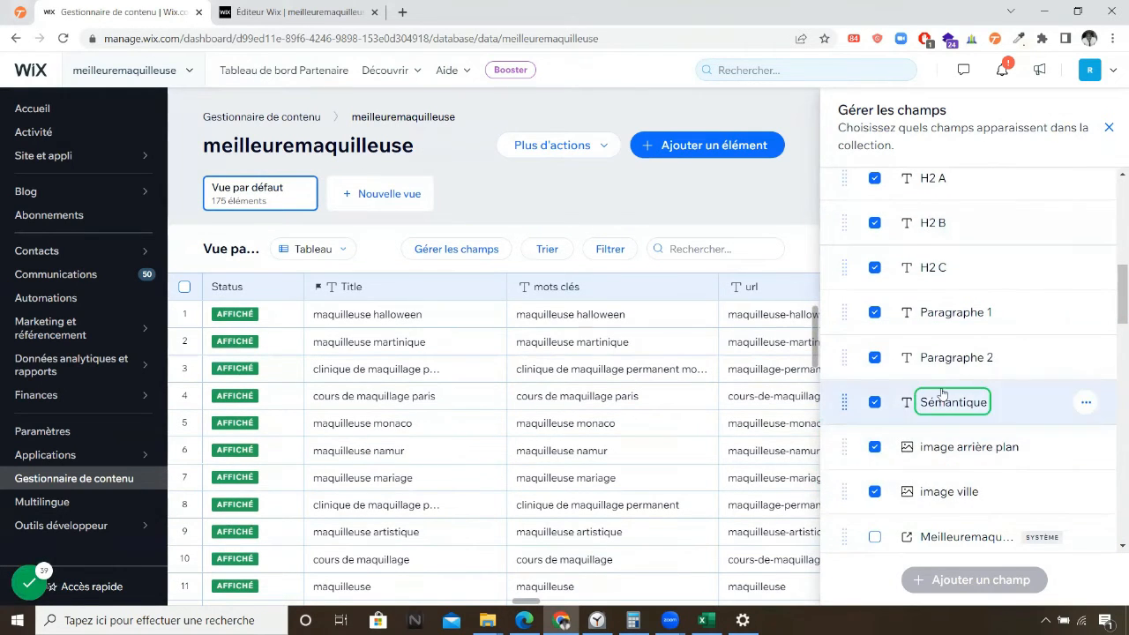
{"action": "scroll", "coordinate": [942, 388], "scroll_direction": "up", "scroll_amount": 3}
{"action": "scroll", "coordinate": [943, 384], "scroll_direction": "down", "scroll_amount": 1}
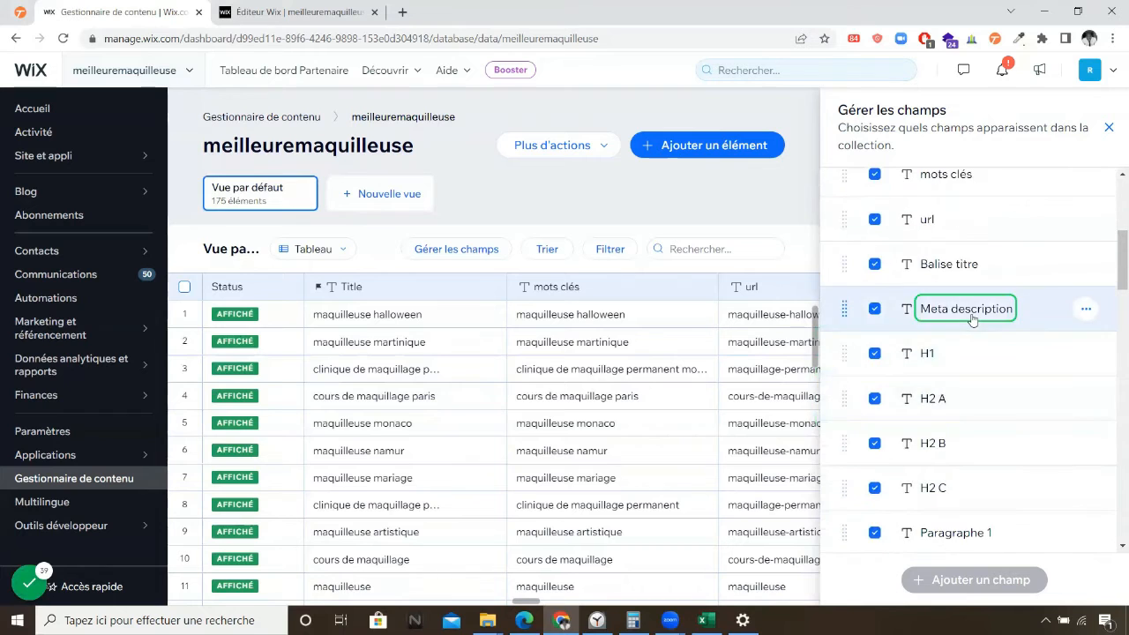
{"action": "scroll", "coordinate": [921, 320], "scroll_direction": "up", "scroll_amount": 3}
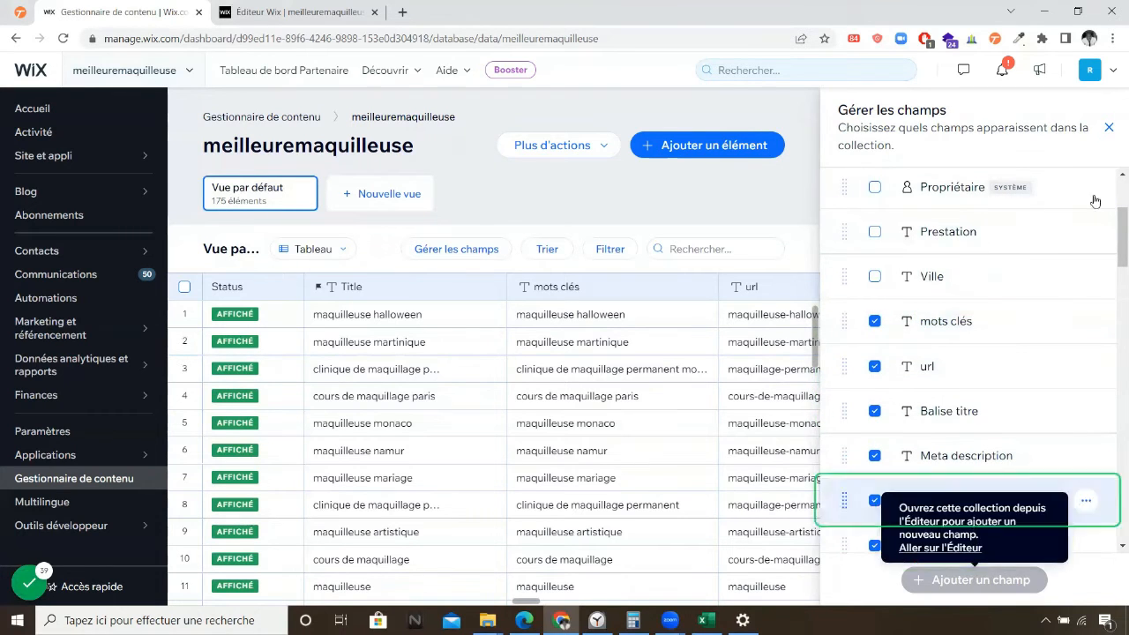
{"action": "left_click", "coordinate": [1110, 129]}
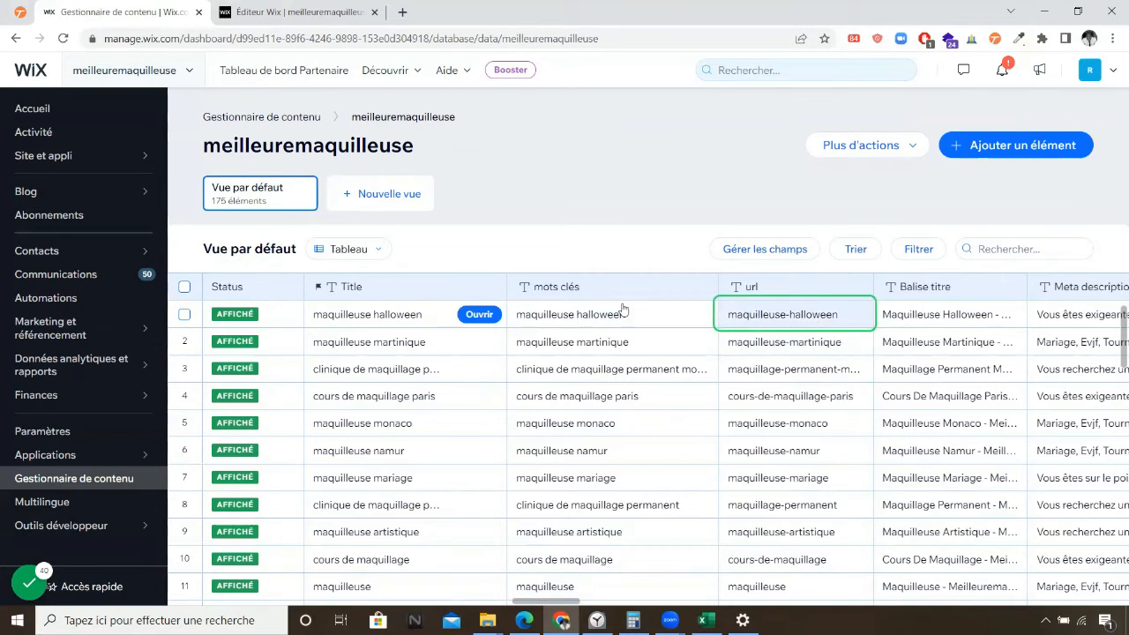
Examine the url, Balise titre, H1, H2 and paragraph contents of the maquilleuse halloween item in the table.
{"action": "left_click", "coordinate": [807, 318]}
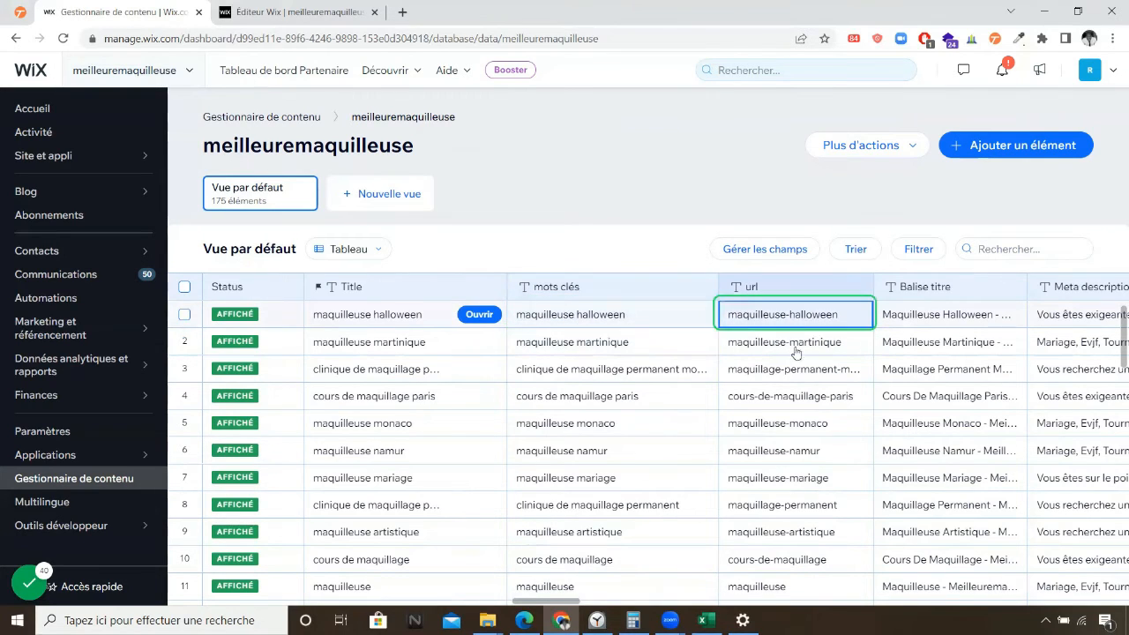
{"action": "left_click", "coordinate": [1014, 321]}
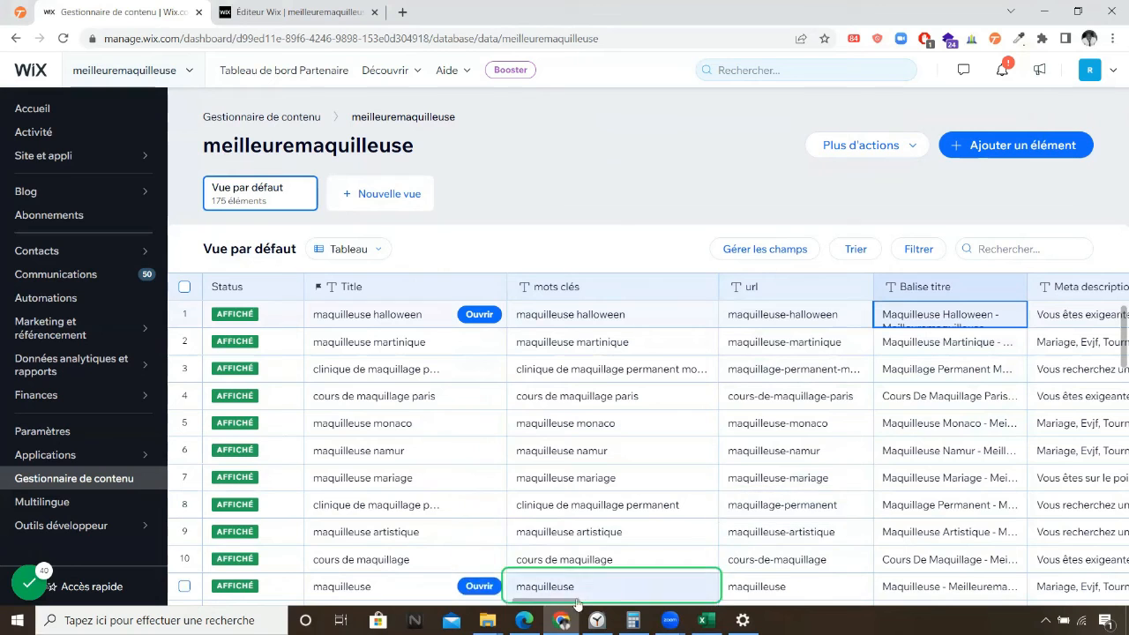
{"action": "scroll", "coordinate": [582, 603], "scroll_direction": "right", "scroll_amount": 10}
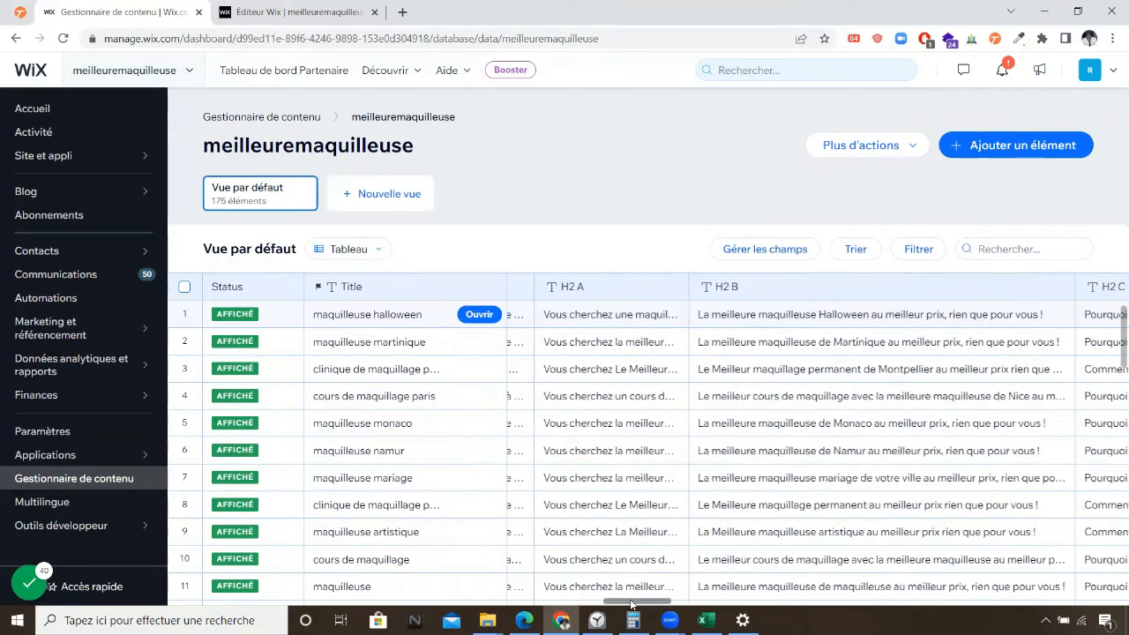
{"action": "scroll", "coordinate": [635, 532], "scroll_direction": "left", "scroll_amount": 3}
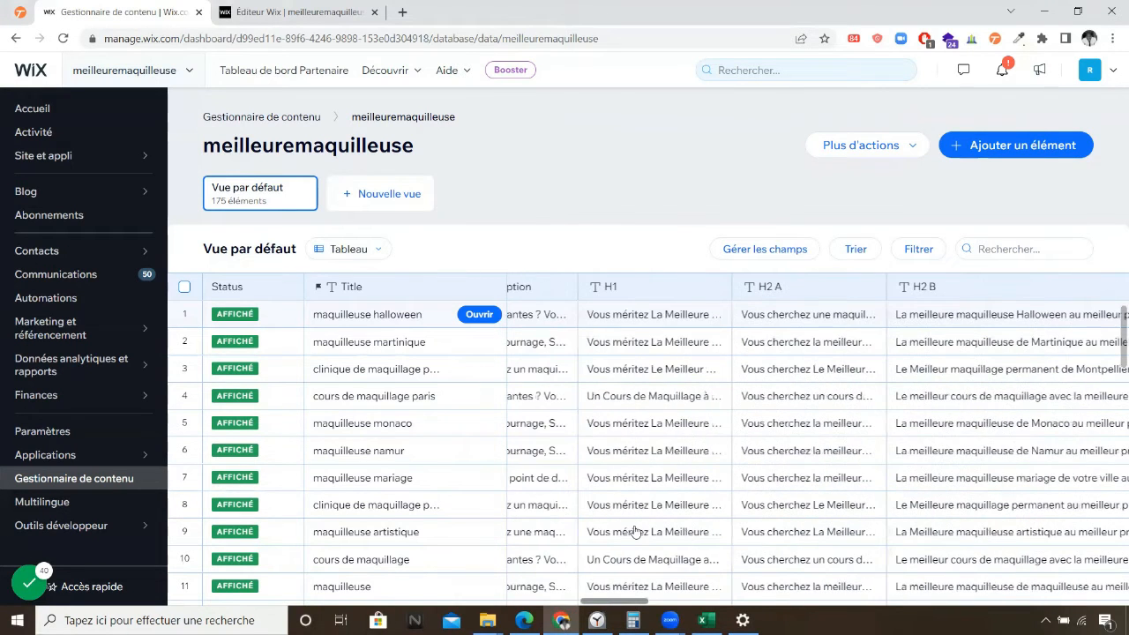
{"action": "left_click", "coordinate": [702, 315]}
{"action": "left_click", "coordinate": [797, 315]}
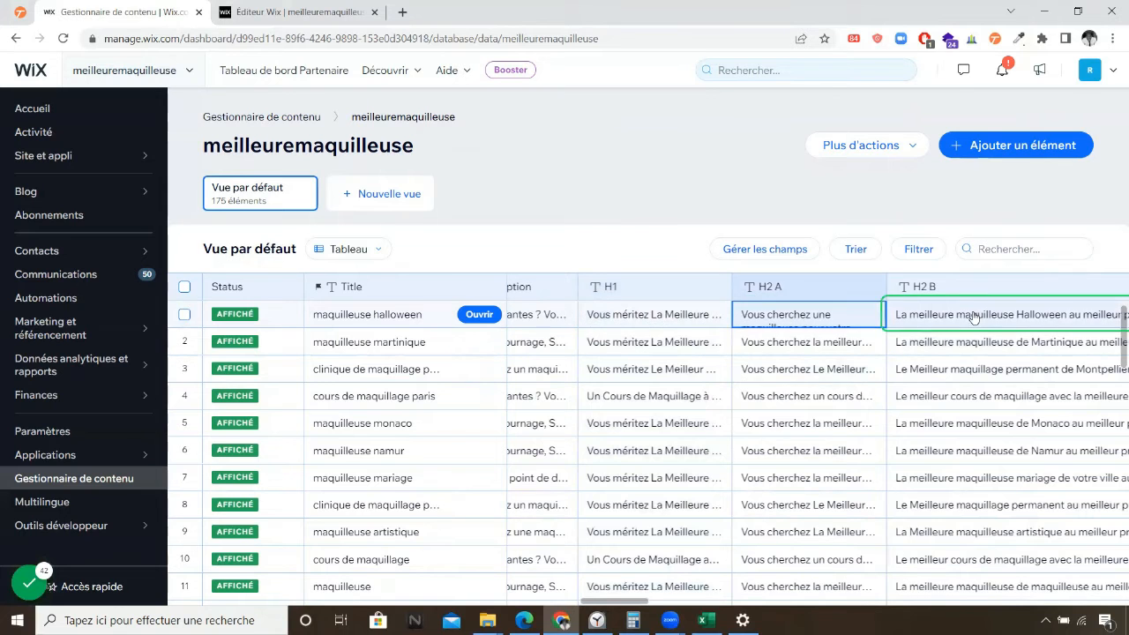
{"action": "left_click", "coordinate": [935, 315]}
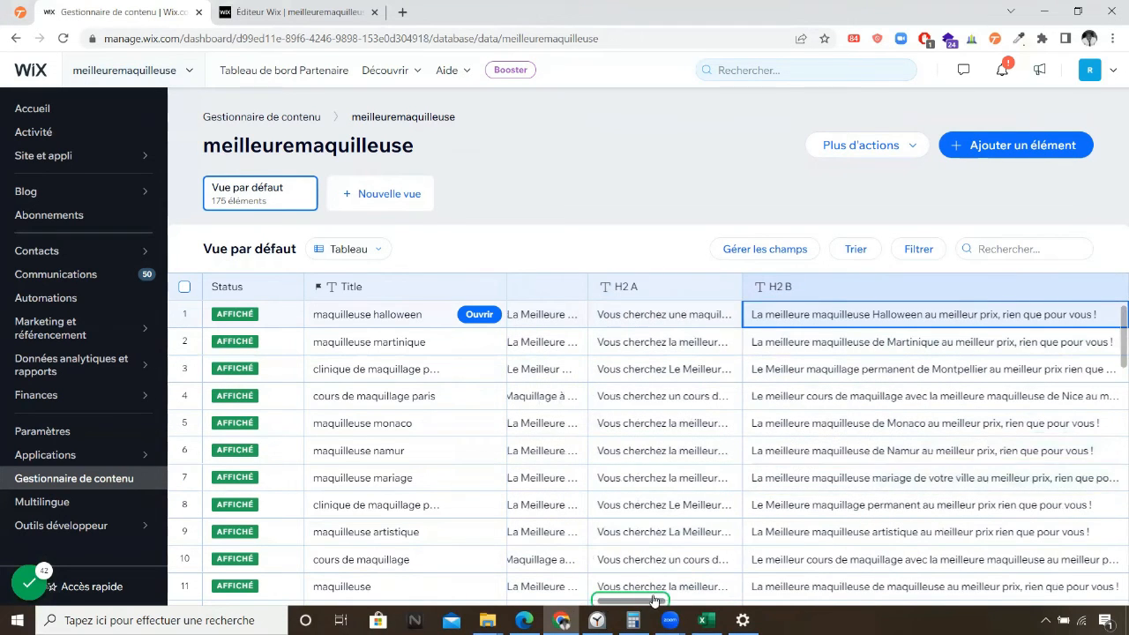
{"action": "scroll", "coordinate": [659, 589], "scroll_direction": "right", "scroll_amount": 5}
{"action": "scroll", "coordinate": [690, 591], "scroll_direction": "left", "scroll_amount": 5}
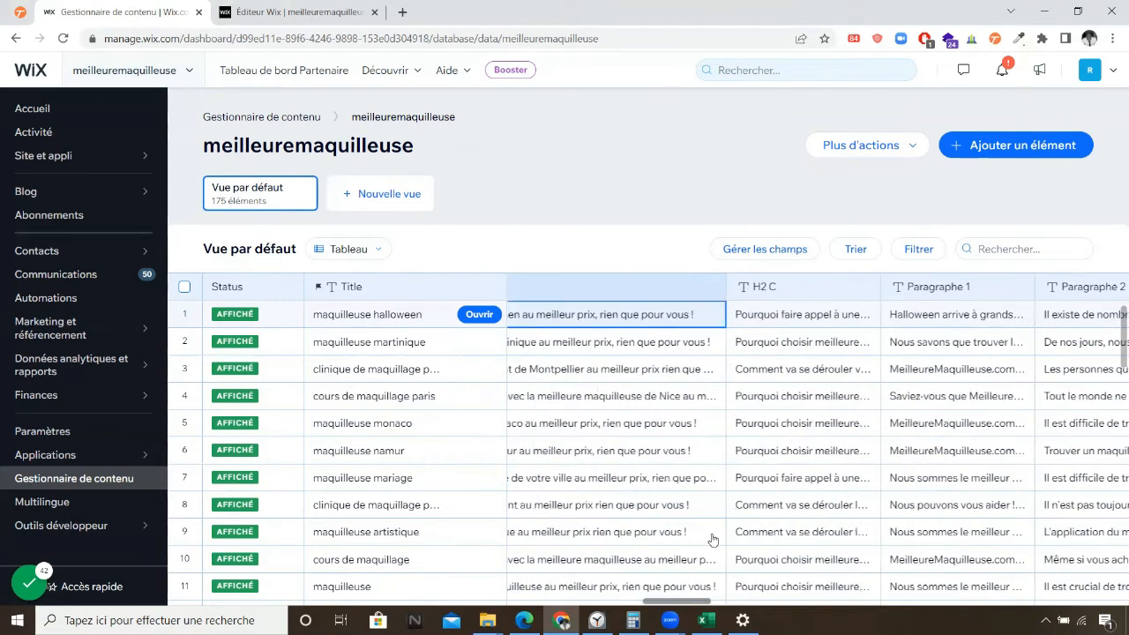
Examine the H2 C, Paragraphe 1 and Paragraphe 2 contents of the maquilleuse halloween item.
{"action": "left_click", "coordinate": [827, 306]}
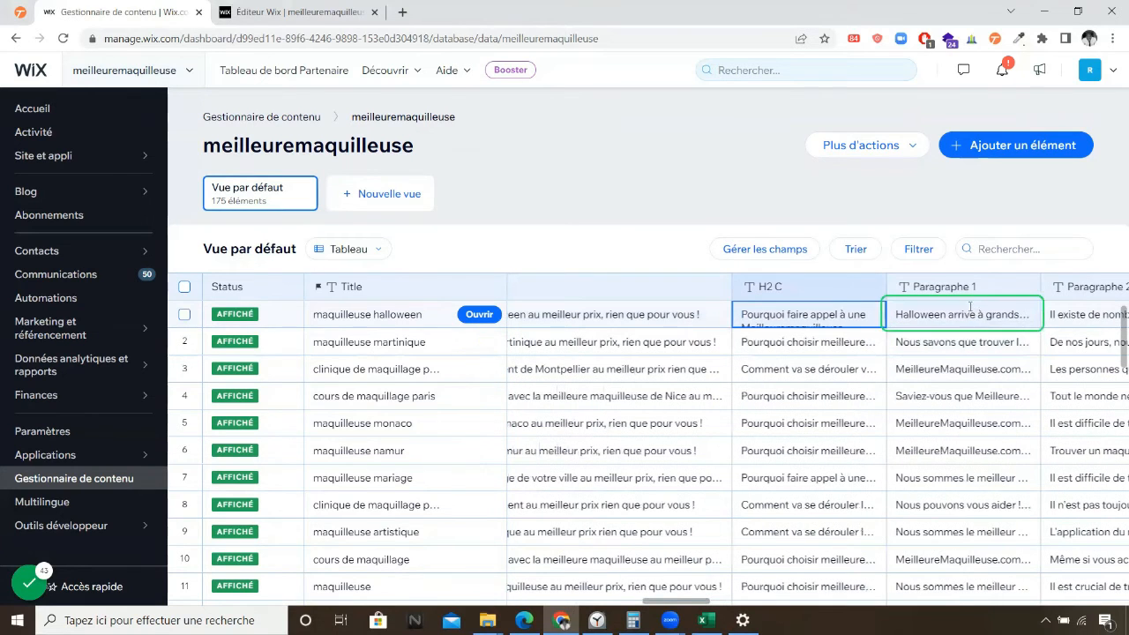
{"action": "left_click", "coordinate": [970, 313]}
{"action": "left_click", "coordinate": [1081, 310]}
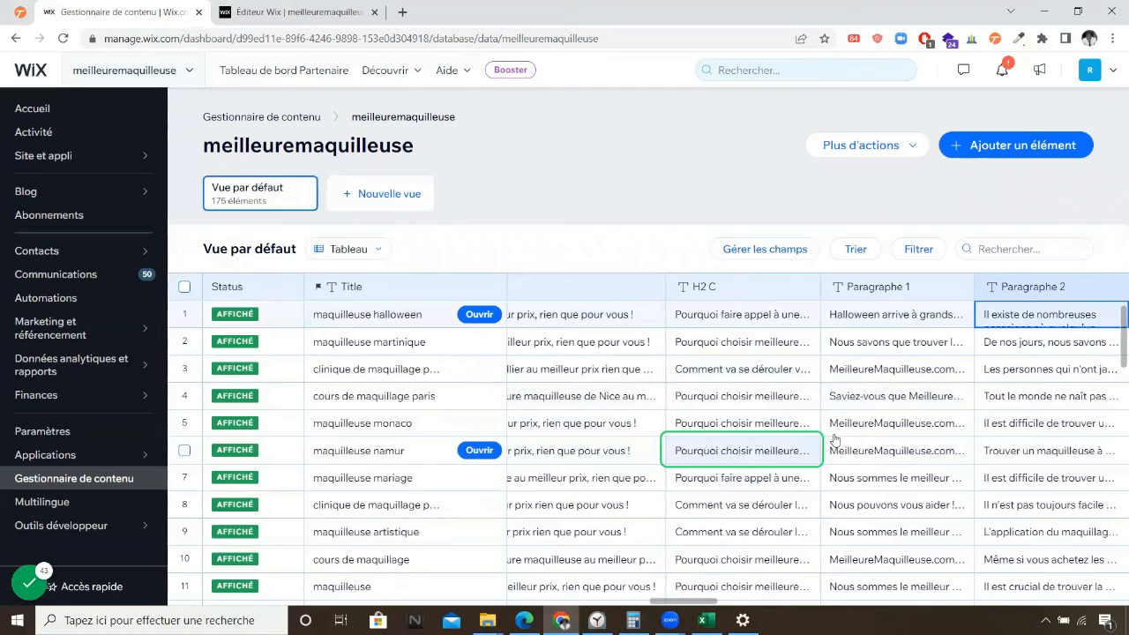
Review the Title, mots clés, url, Balise titre, Meta description and H1 fields of the maquilleuse halloween item.
{"action": "left_click_drag", "start_coordinate": [686, 603], "coordinate": [486, 592]}
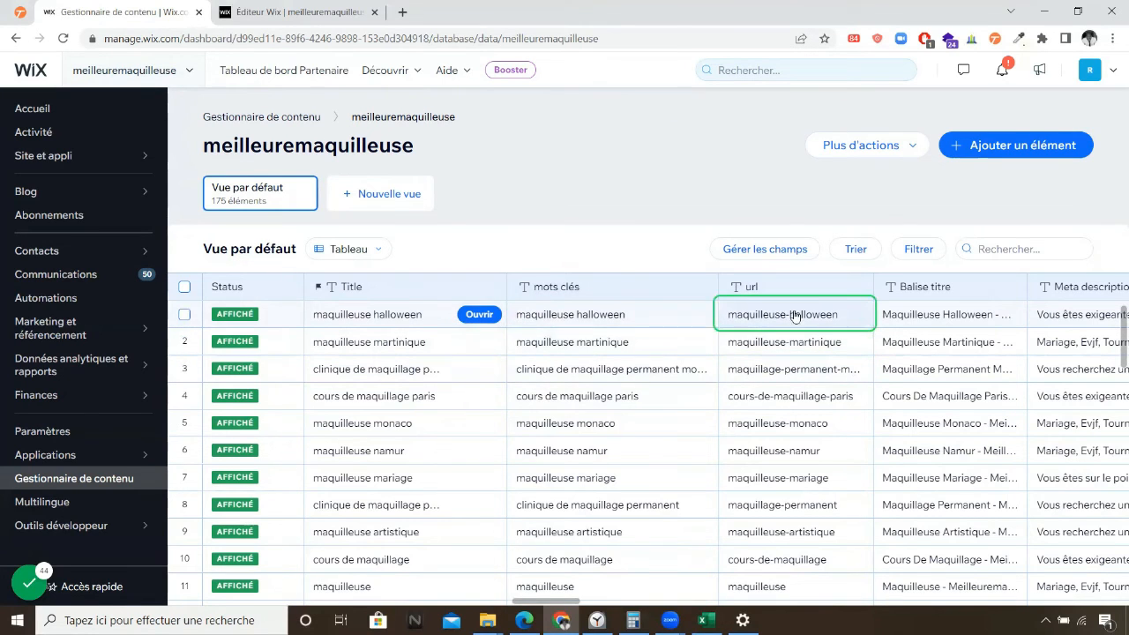
{"action": "left_click", "coordinate": [375, 318]}
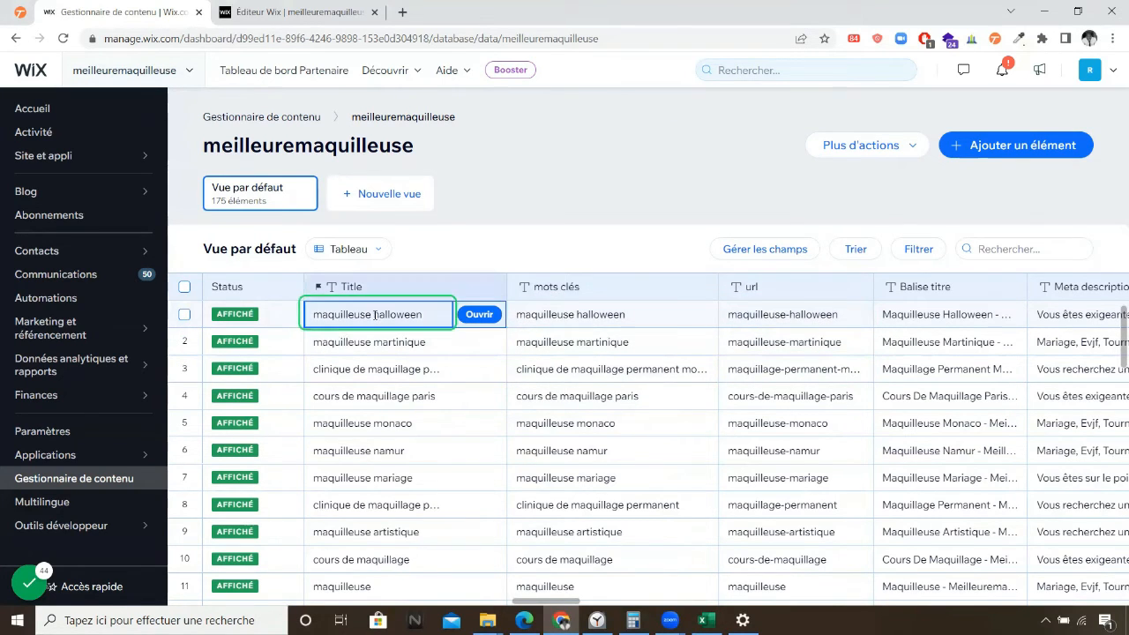
{"action": "left_click", "coordinate": [594, 314]}
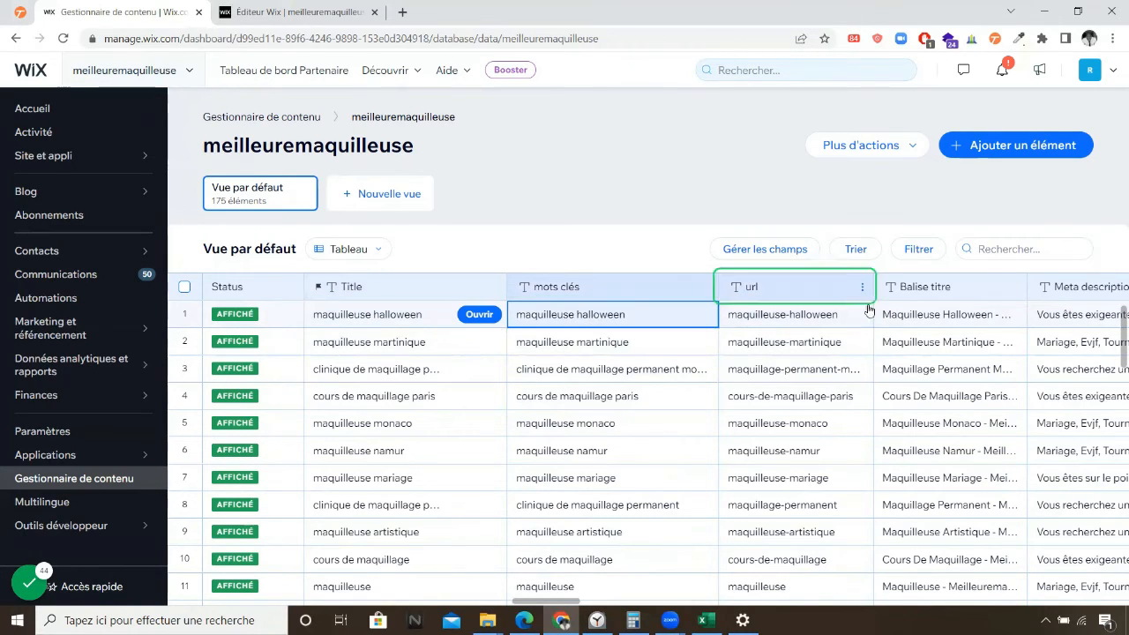
{"action": "left_click", "coordinate": [833, 318]}
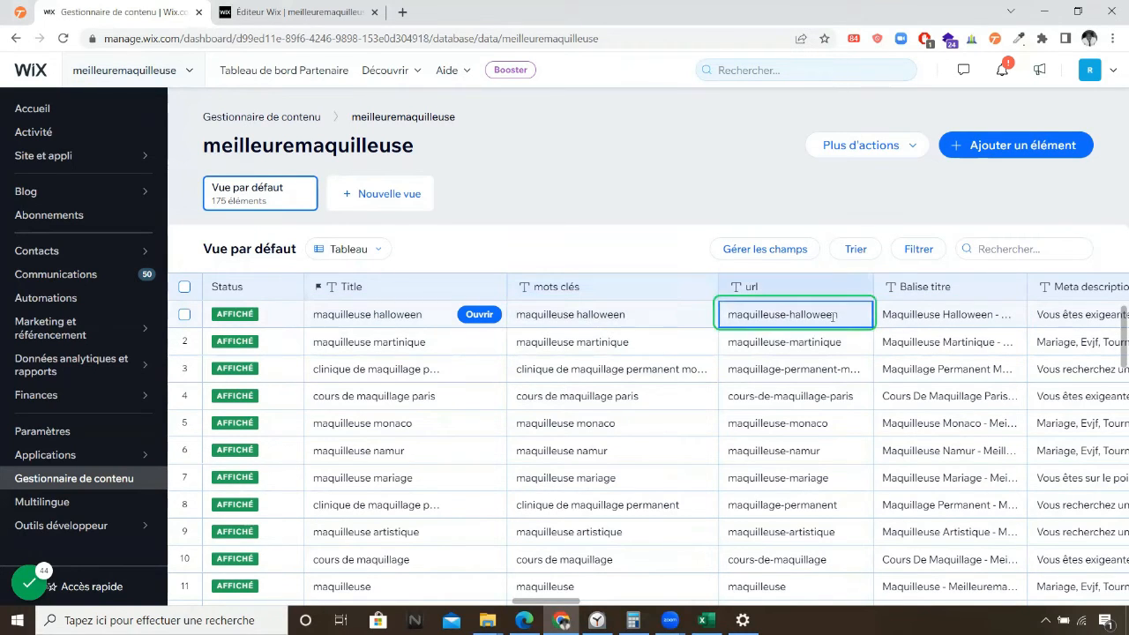
{"action": "left_click", "coordinate": [960, 317]}
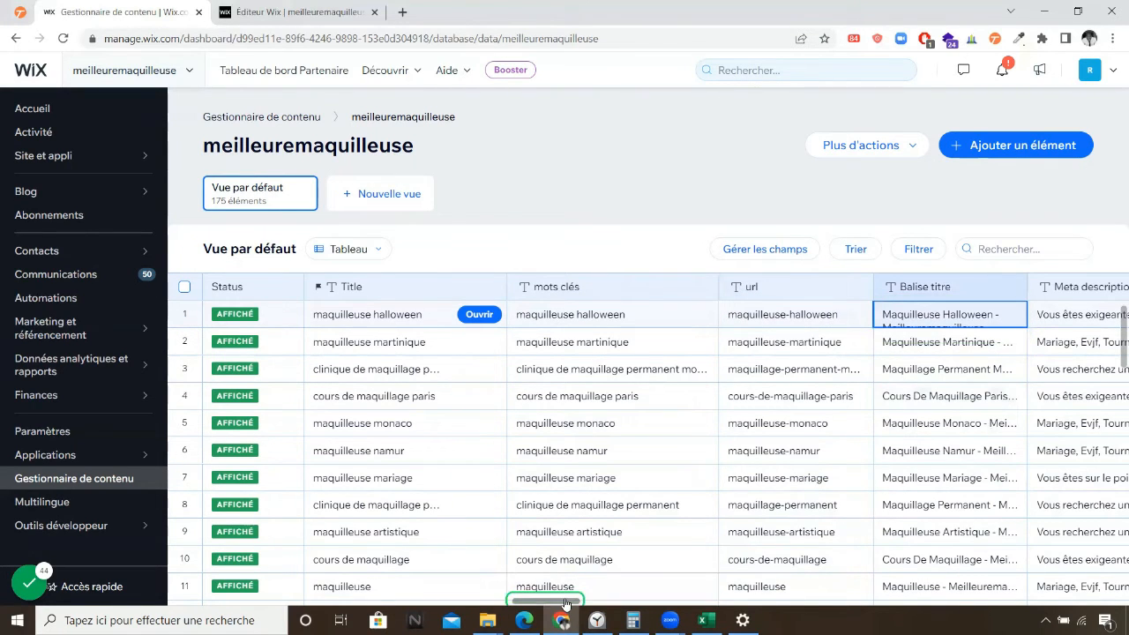
{"action": "left_click_drag", "start_coordinate": [565, 603], "coordinate": [597, 605]}
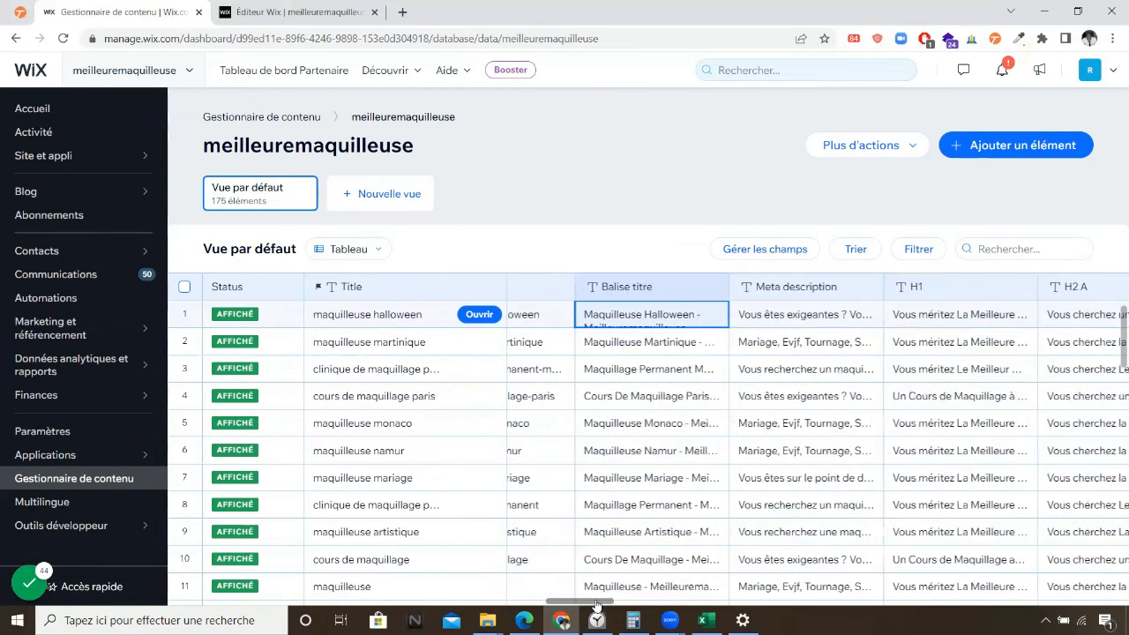
{"action": "left_click", "coordinate": [803, 313]}
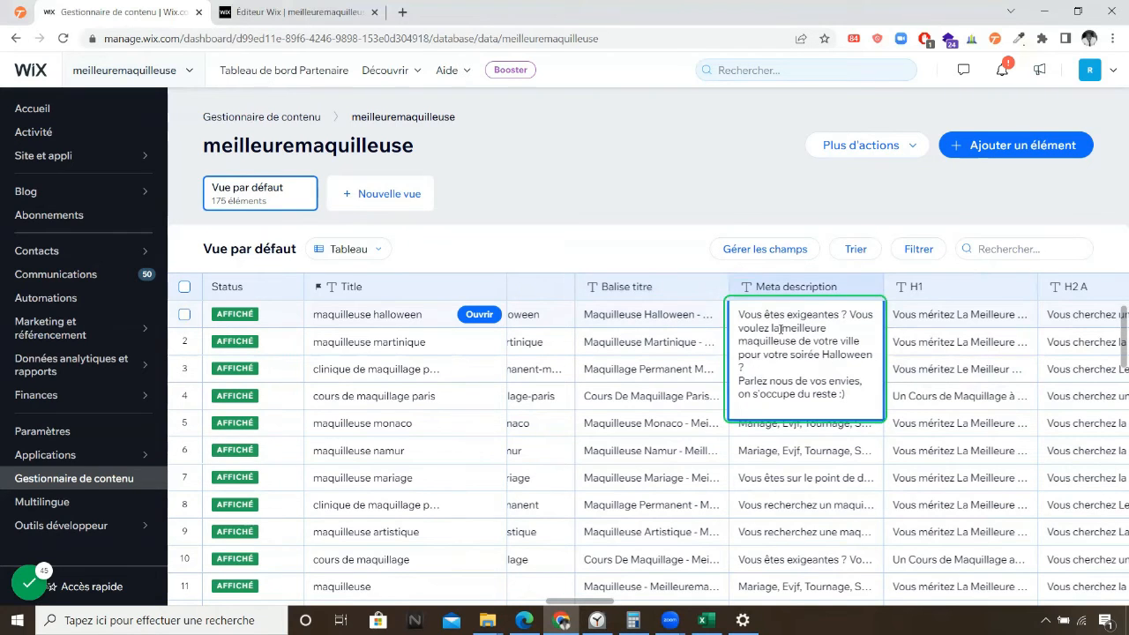
{"action": "left_click", "coordinate": [953, 316]}
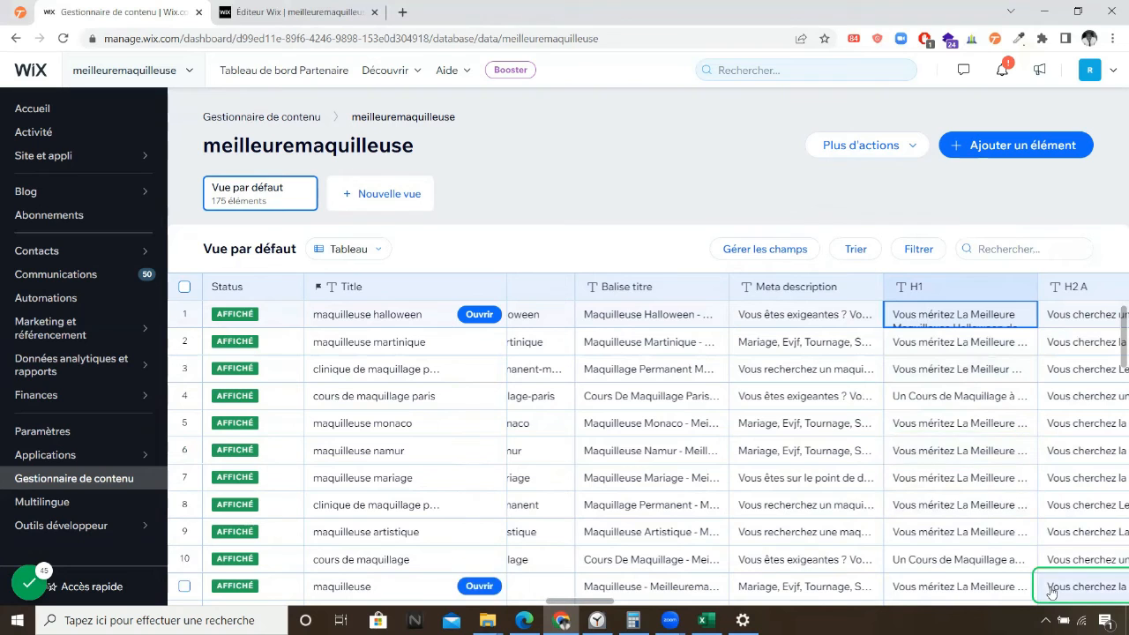
Look through the H2 and paragraph columns and inspect the Paragraphe 1 text of the maquilleuse halloween item.
{"action": "left_click_drag", "start_coordinate": [593, 605], "coordinate": [673, 605]}
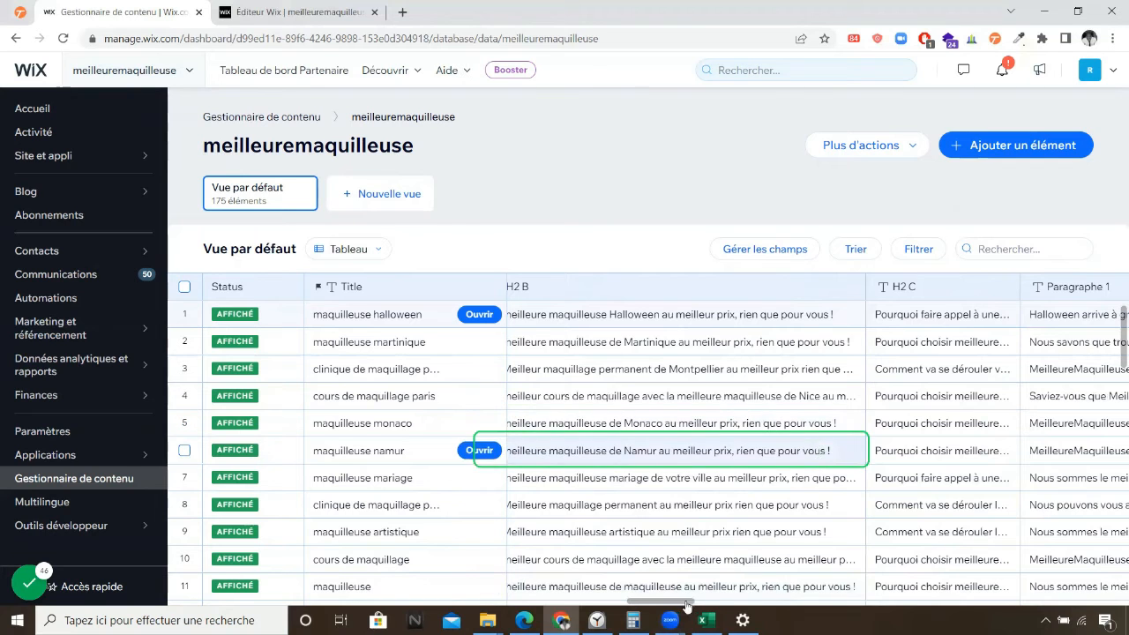
{"action": "left_click_drag", "start_coordinate": [686, 605], "coordinate": [711, 561]}
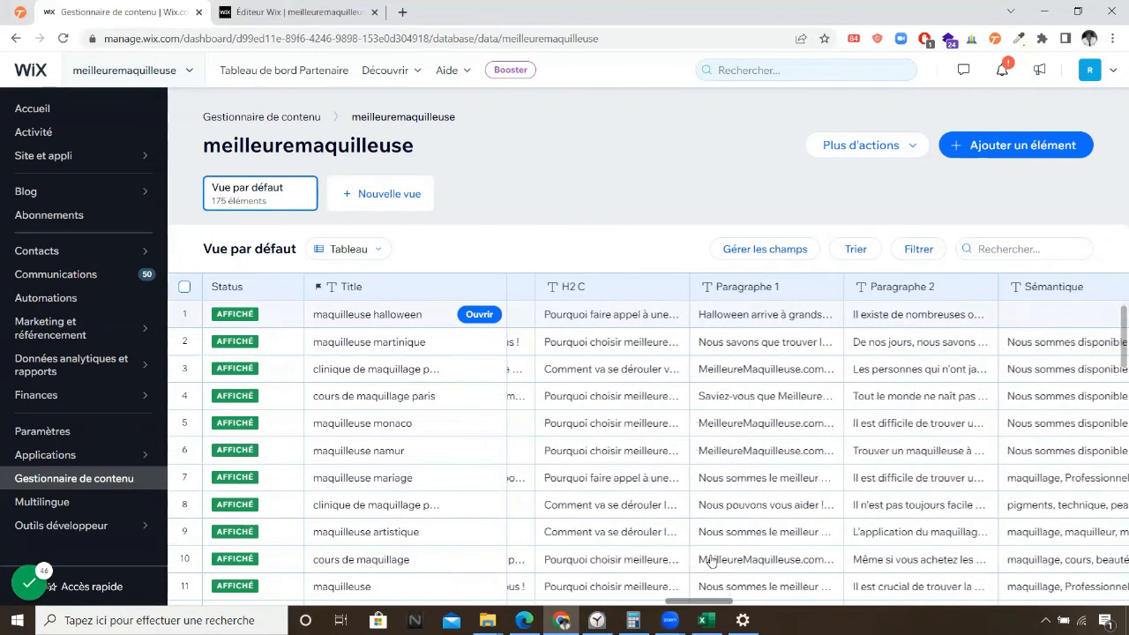
{"action": "left_click", "coordinate": [804, 299]}
{"action": "left_click", "coordinate": [904, 300]}
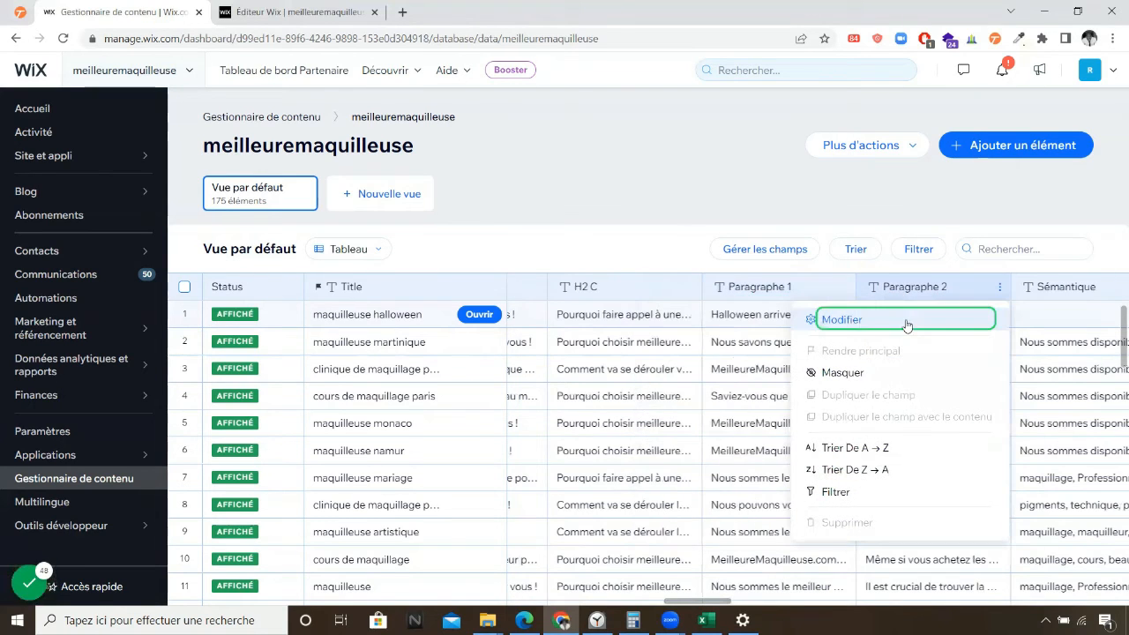
{"action": "left_click", "coordinate": [719, 320]}
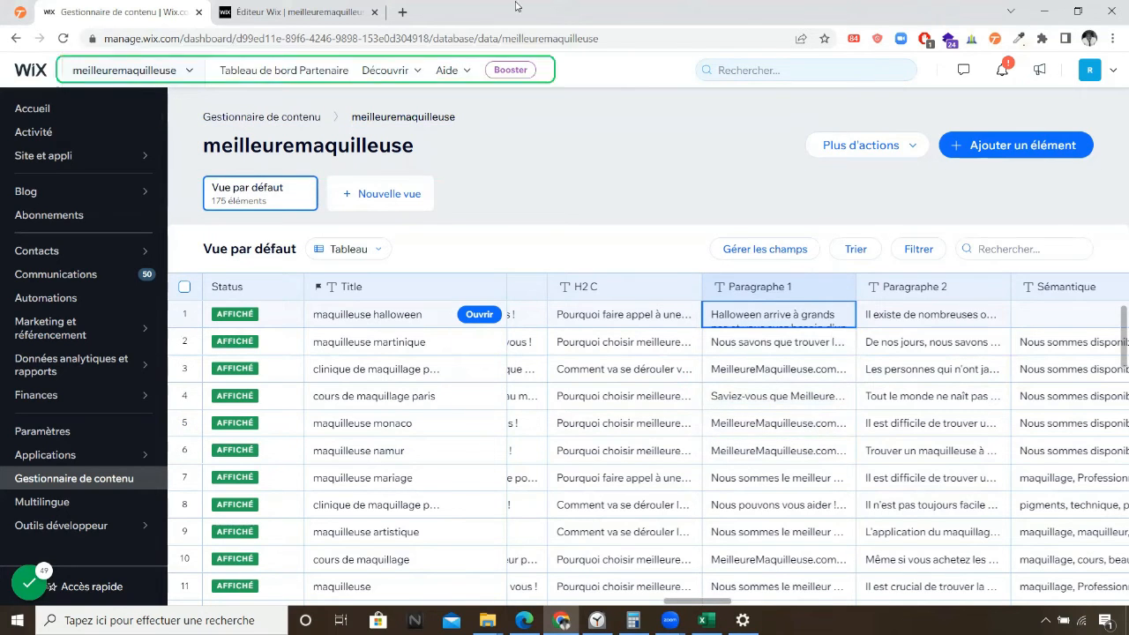
Search Google for "maquilleuse halloween" in a new browser tab and find the Meilleuremaquilleuse result.
{"action": "key", "text": "ctrl+t"}
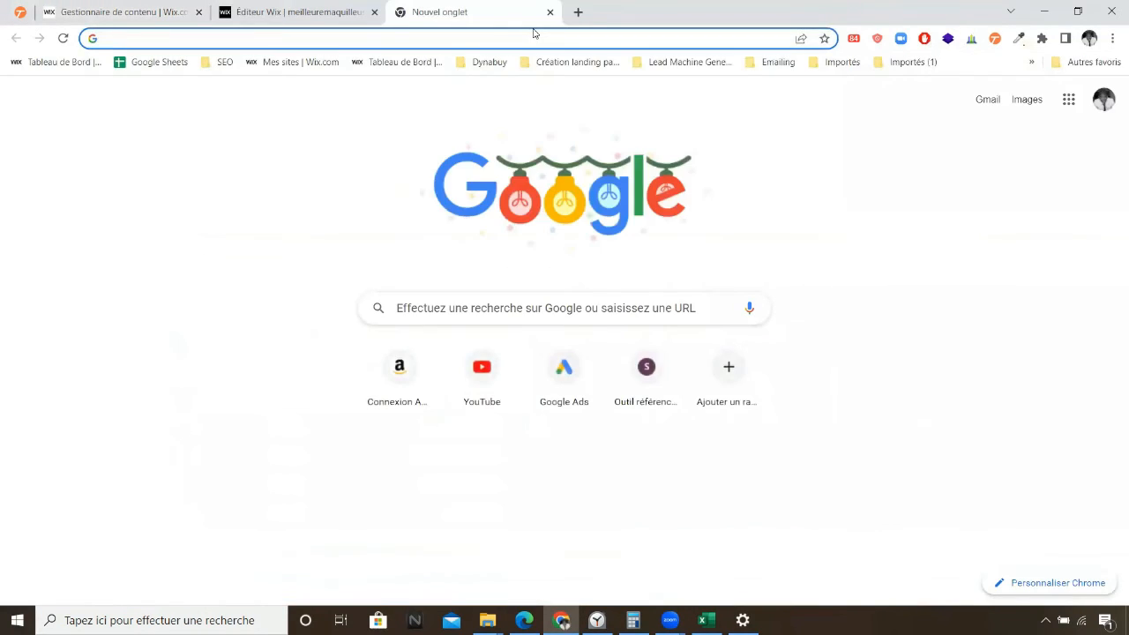
{"action": "type", "text": "maquille"}
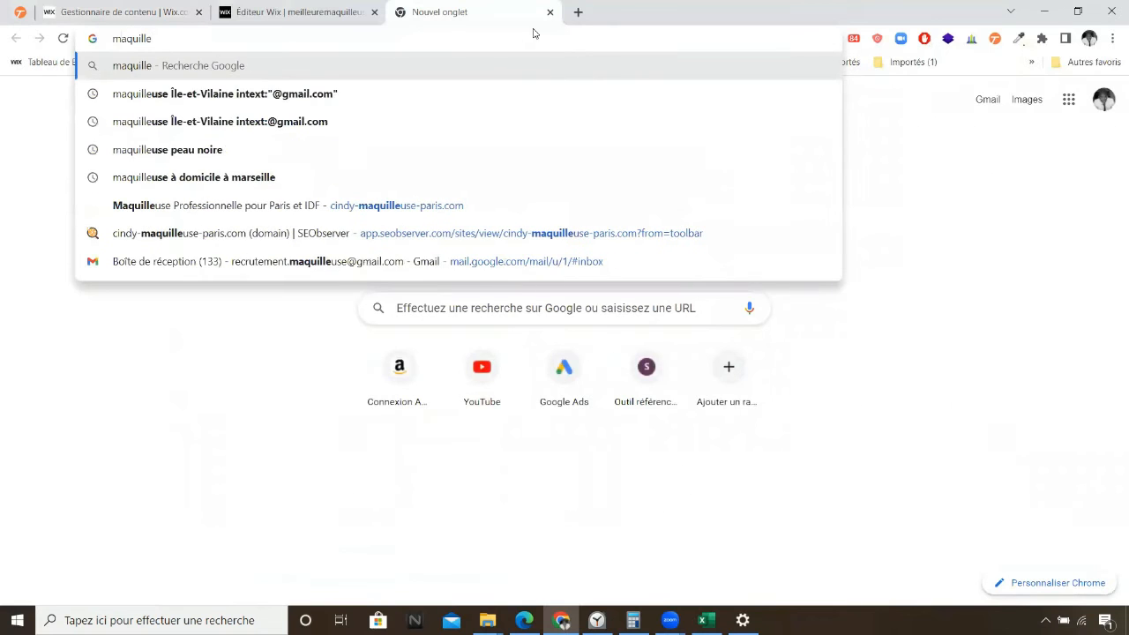
{"action": "type", "text": "use hallow"}
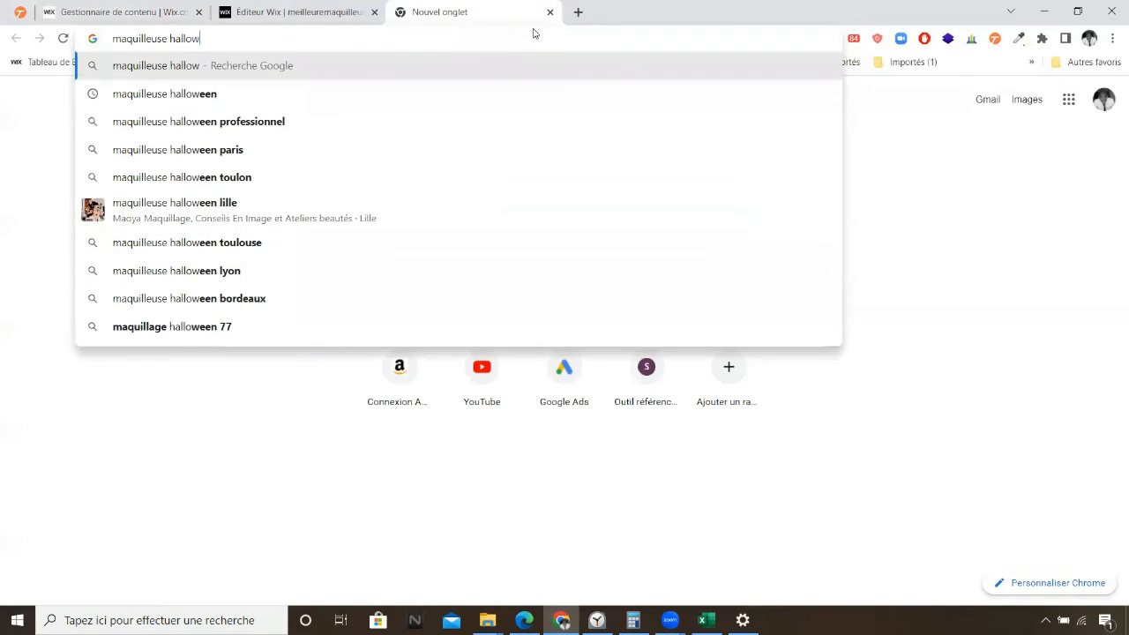
{"action": "key", "text": "Down"}
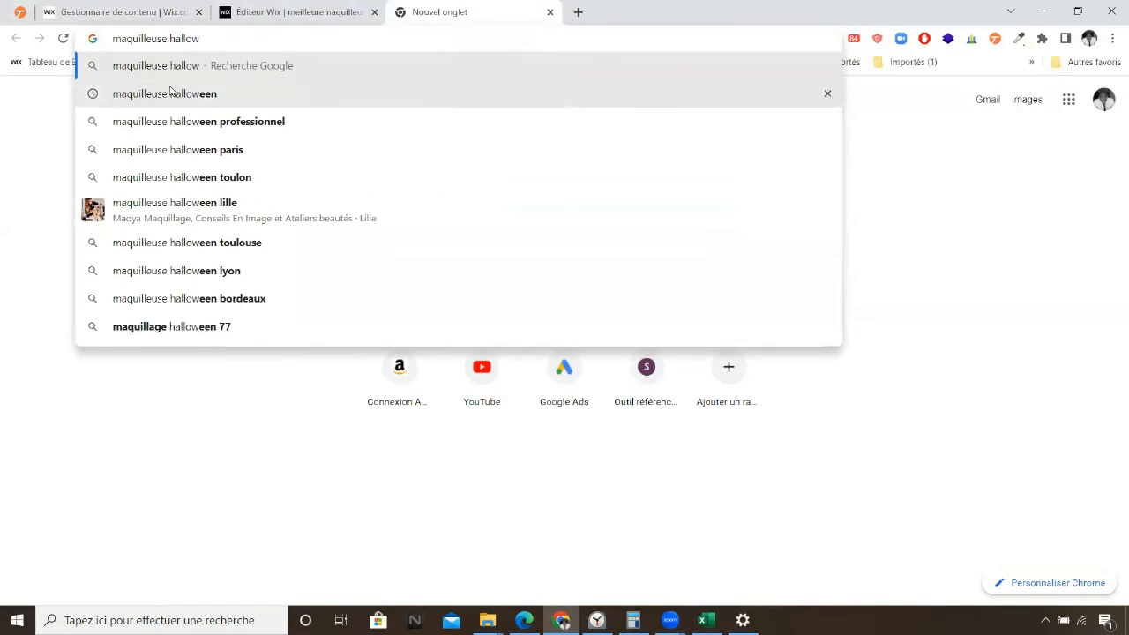
{"action": "key", "text": "Return"}
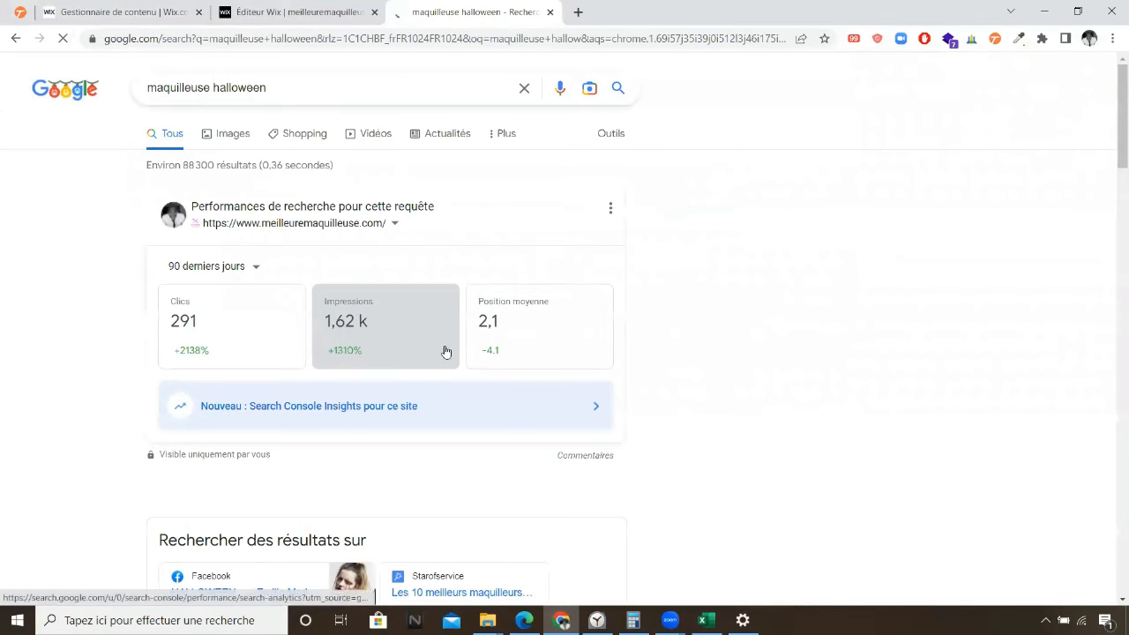
{"action": "scroll", "coordinate": [529, 339], "scroll_direction": "down", "scroll_amount": 3}
{"action": "scroll", "coordinate": [512, 335], "scroll_direction": "down", "scroll_amount": 2}
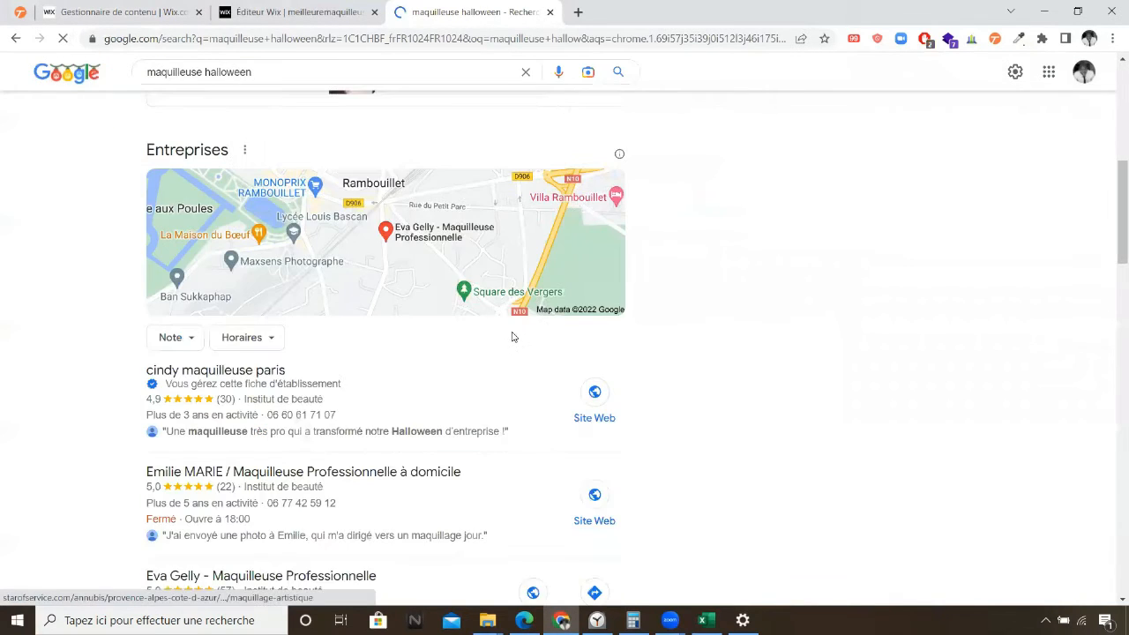
{"action": "scroll", "coordinate": [510, 338], "scroll_direction": "down", "scroll_amount": 4}
{"action": "left_click", "coordinate": [320, 380]}
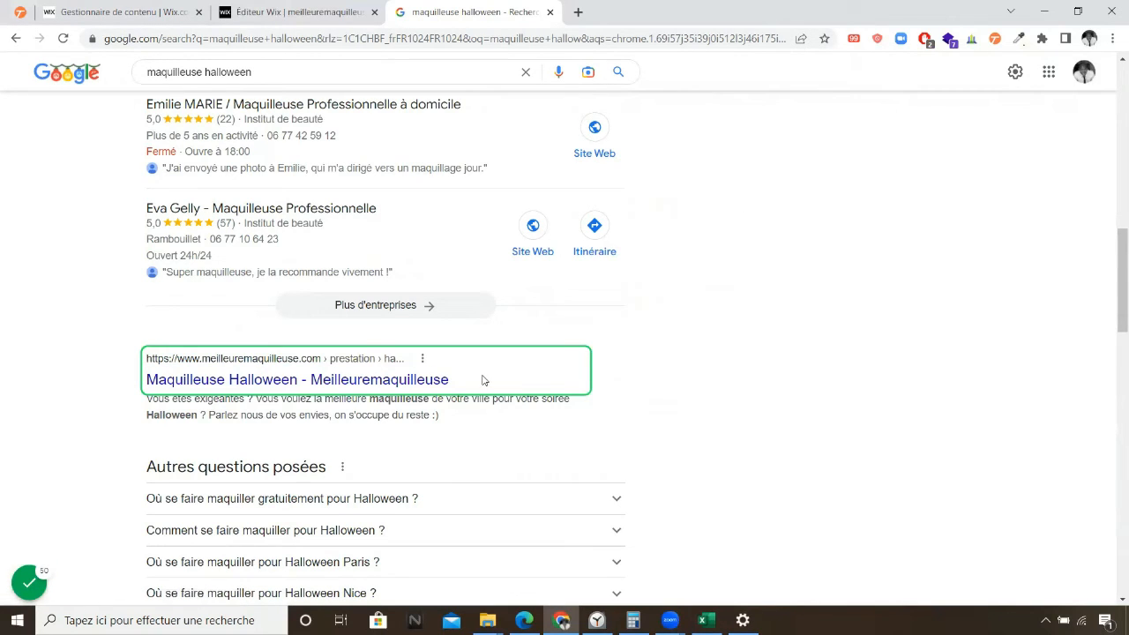
Load meilleuremaquilleuse.com in another browser tab and view the site's keyword rankings in the SEObserver extension.
{"action": "left_click", "coordinate": [578, 12]}
{"action": "type", "text": "meill"}
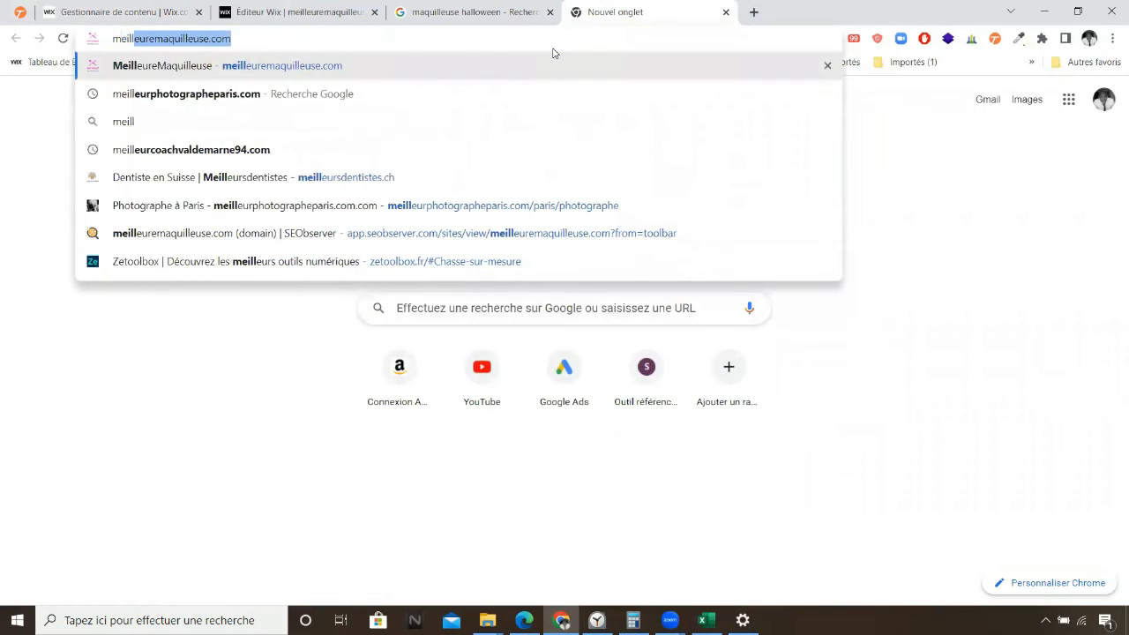
{"action": "key", "text": "Return"}
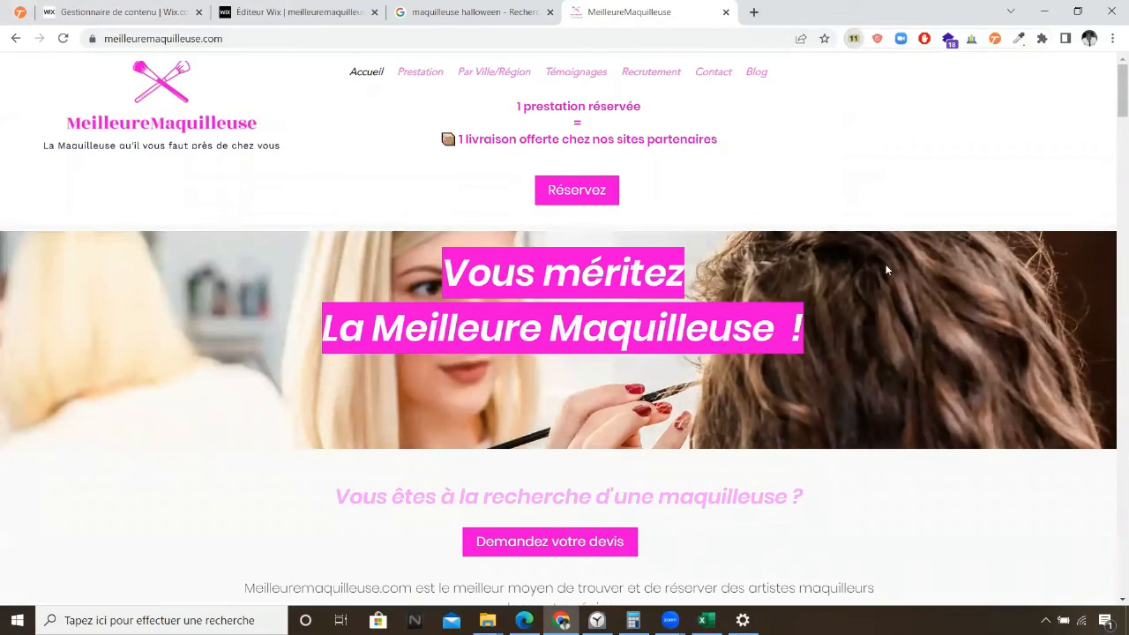
{"action": "left_click", "coordinate": [659, 71]}
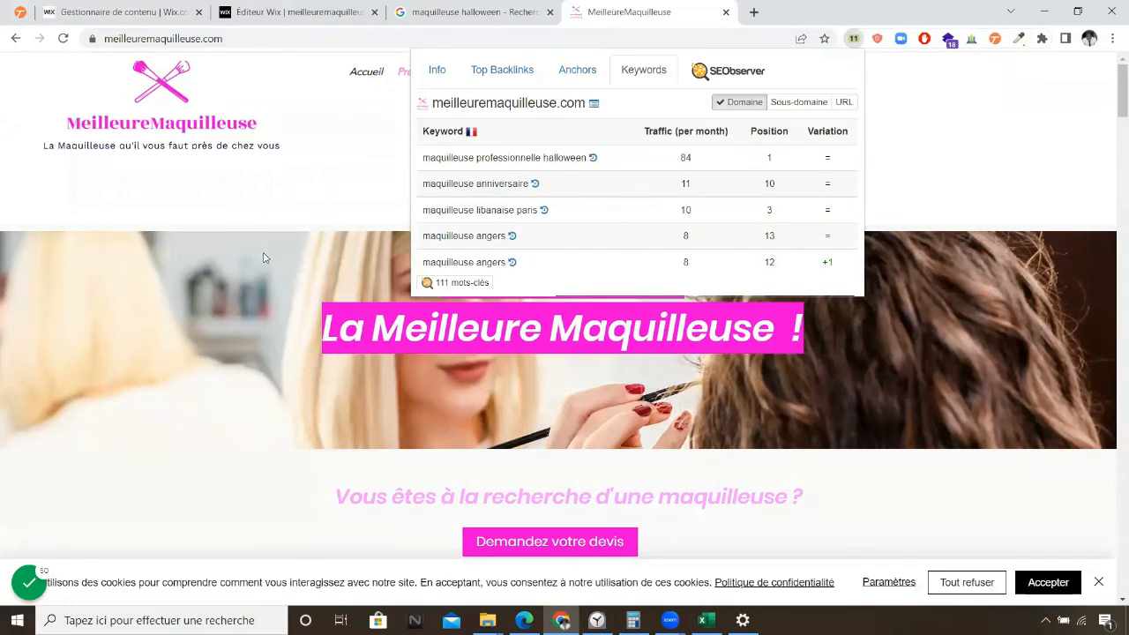
Switch to the Wix editor and delete the Contactez-nous form from the Recrutement page.
{"action": "left_click", "coordinate": [135, 7]}
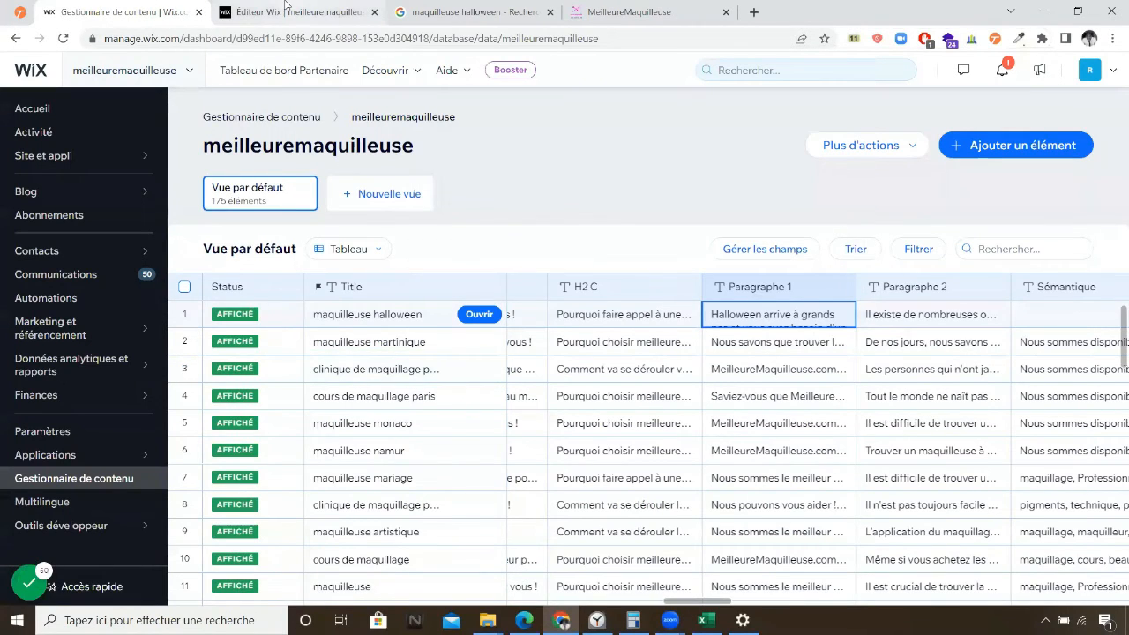
{"action": "left_click", "coordinate": [285, 9]}
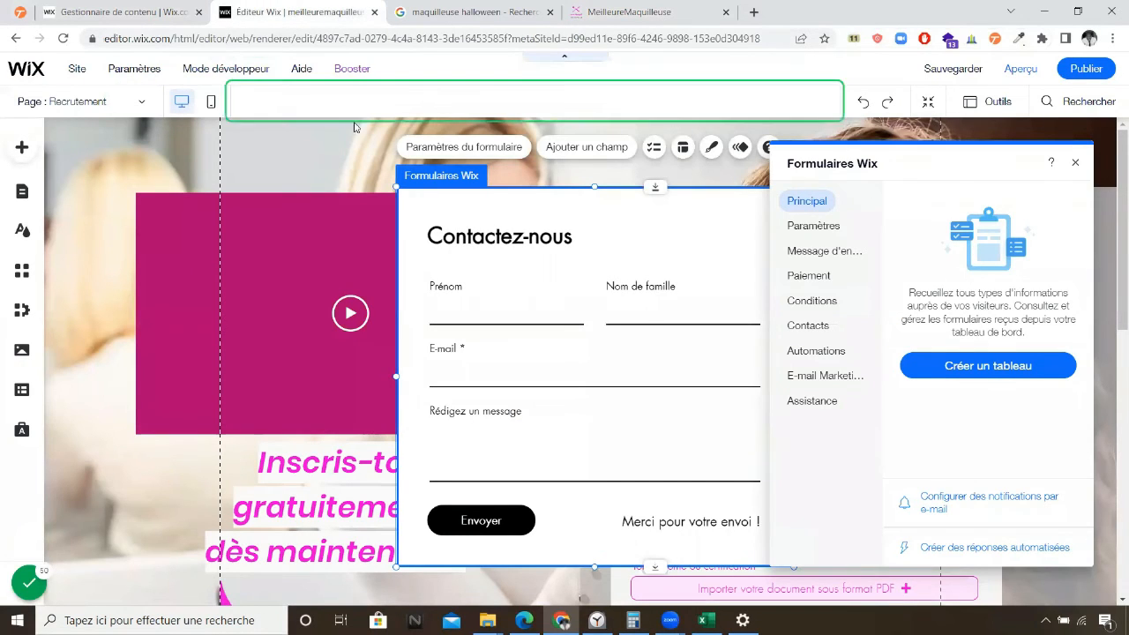
{"action": "left_click", "coordinate": [141, 101]}
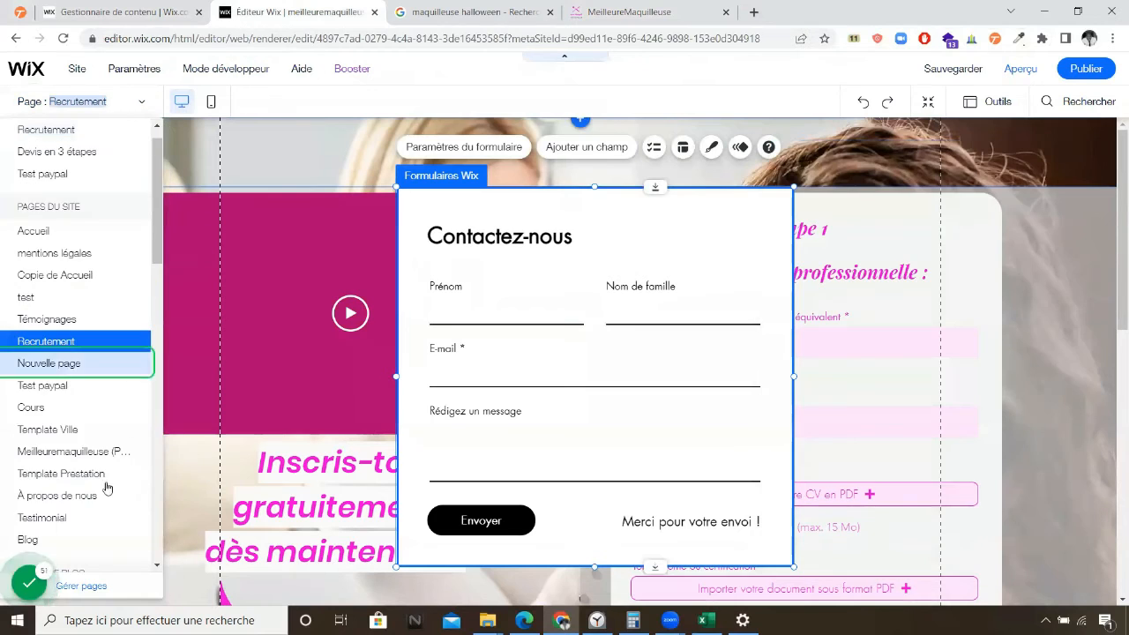
{"action": "left_click", "coordinate": [697, 211]}
{"action": "key", "text": "Delete"}
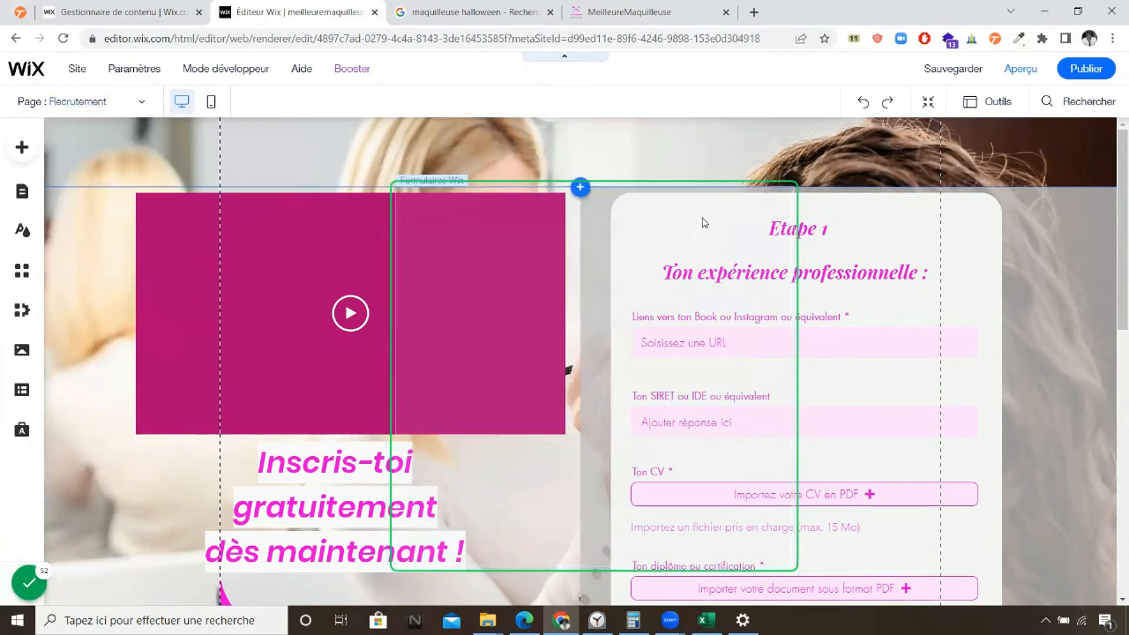
Open the Meilleuremaquilleuse (Prestation) page, followed by the first Meilleuremaquilleuse dynamic page listed after Éléments (All).
{"action": "left_click", "coordinate": [143, 102]}
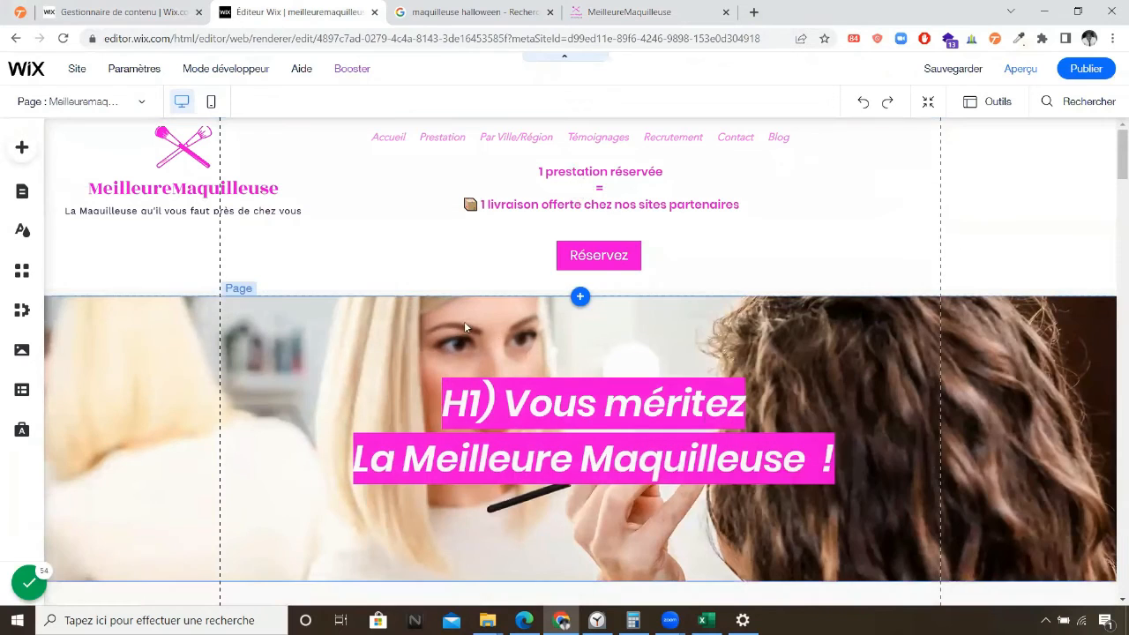
{"action": "left_click", "coordinate": [145, 103]}
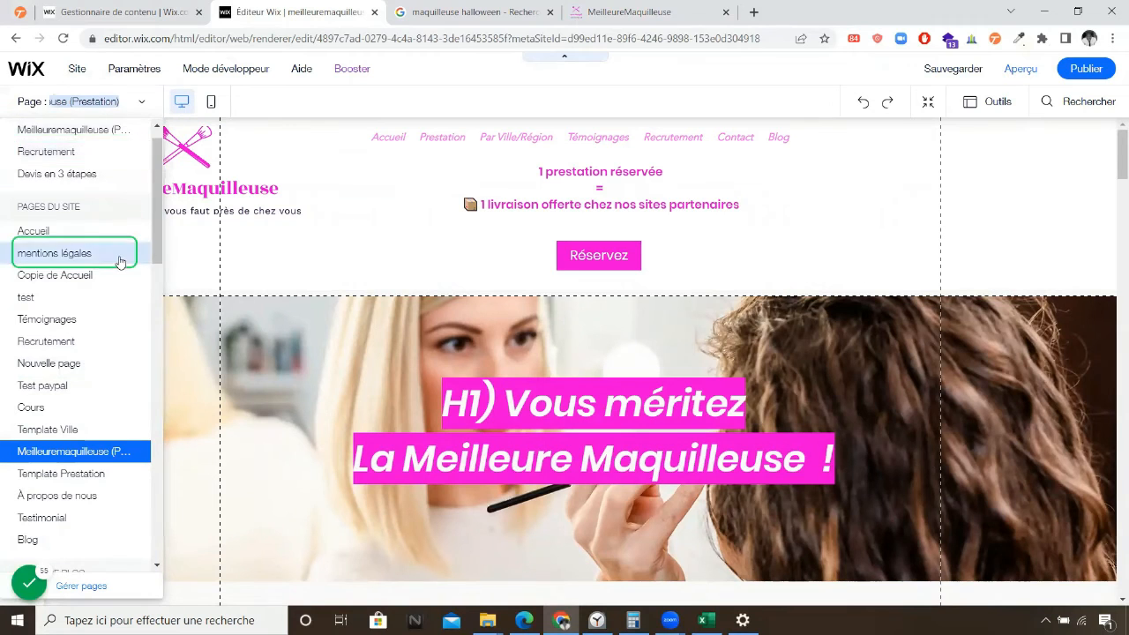
{"action": "scroll", "coordinate": [132, 254], "scroll_direction": "down", "scroll_amount": 3}
{"action": "scroll", "coordinate": [119, 263], "scroll_direction": "down", "scroll_amount": 2}
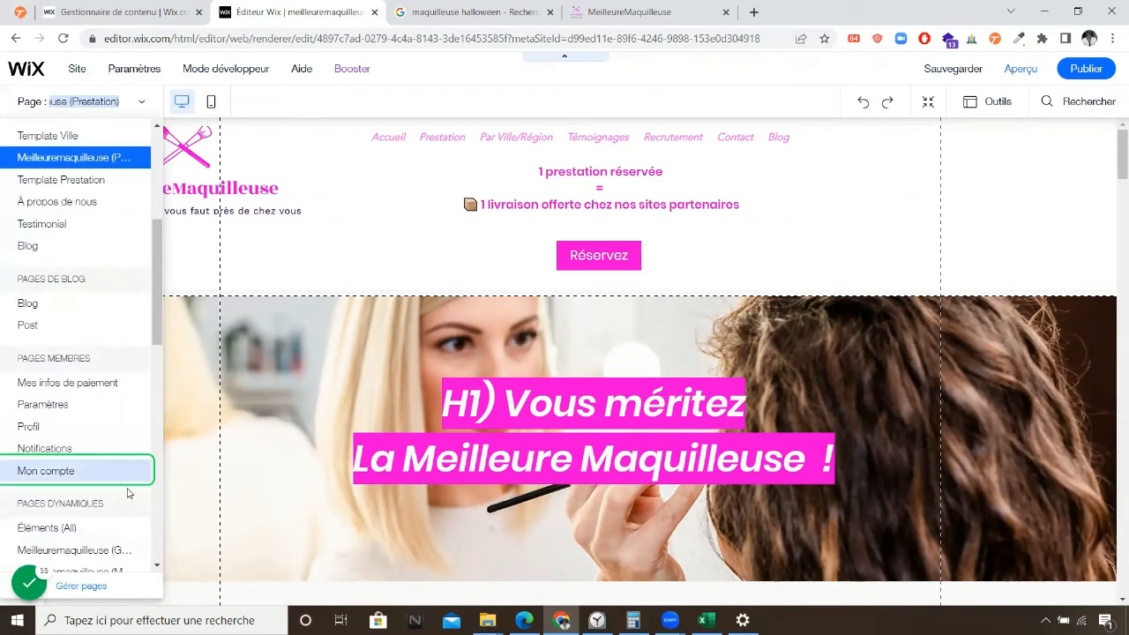
{"action": "scroll", "coordinate": [88, 494], "scroll_direction": "down", "scroll_amount": 1}
{"action": "scroll", "coordinate": [88, 489], "scroll_direction": "down", "scroll_amount": 1}
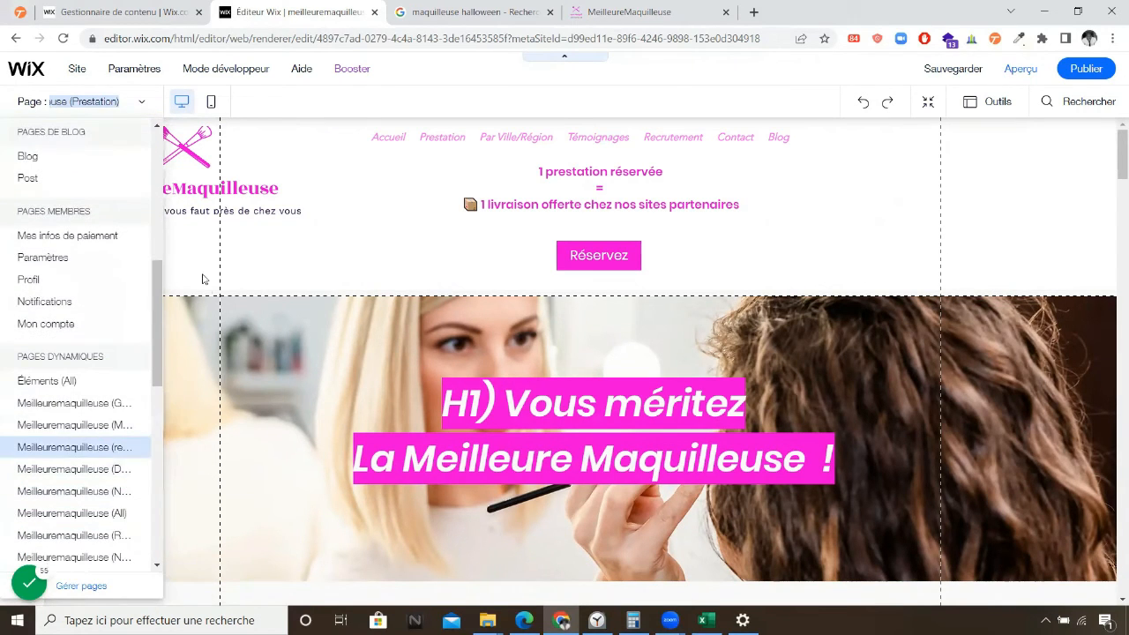
{"action": "left_click", "coordinate": [76, 406]}
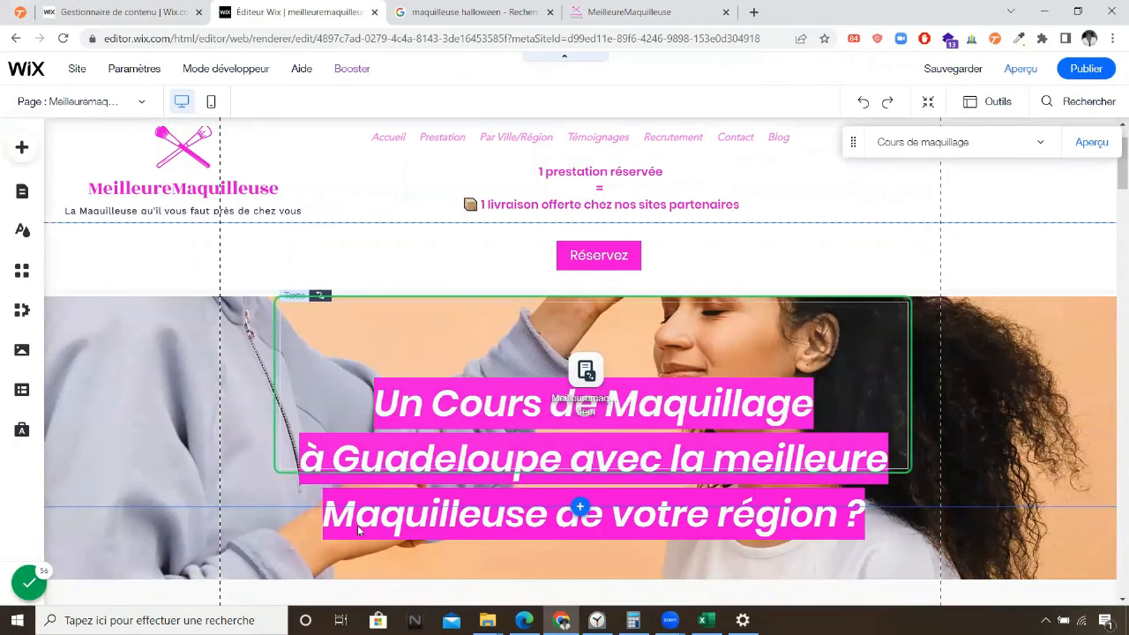
Open the data connection settings of the "Un Cours de Maquillage" heading and view the datasets it can be connected to.
{"action": "left_click", "coordinate": [419, 445]}
{"action": "scroll", "coordinate": [417, 445], "scroll_direction": "down", "scroll_amount": 3}
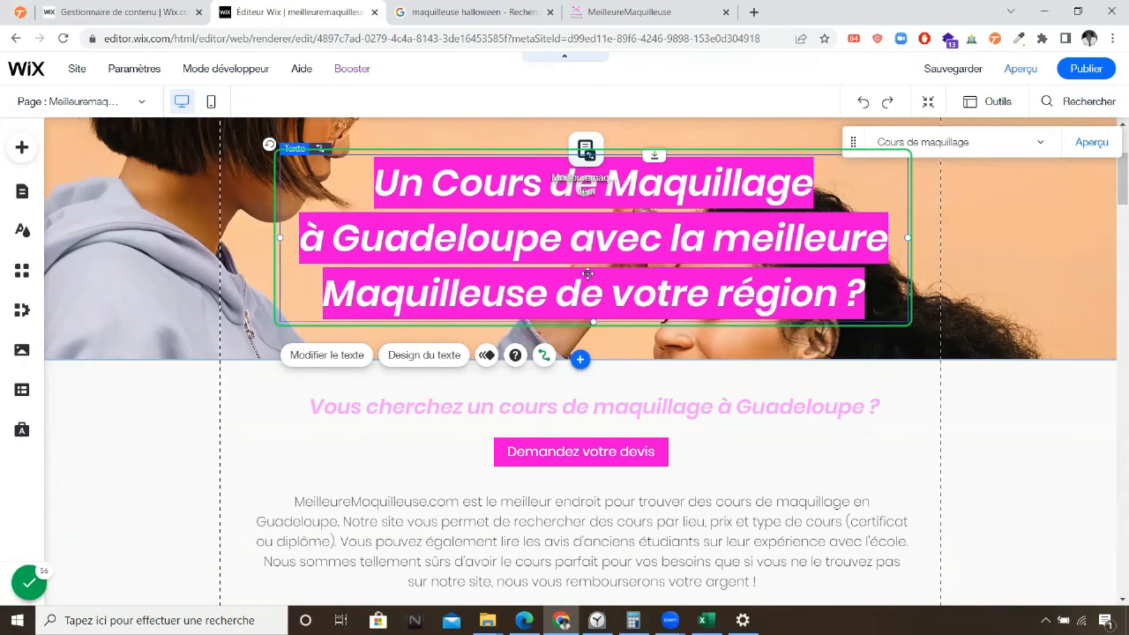
{"action": "scroll", "coordinate": [662, 268], "scroll_direction": "up", "scroll_amount": 1}
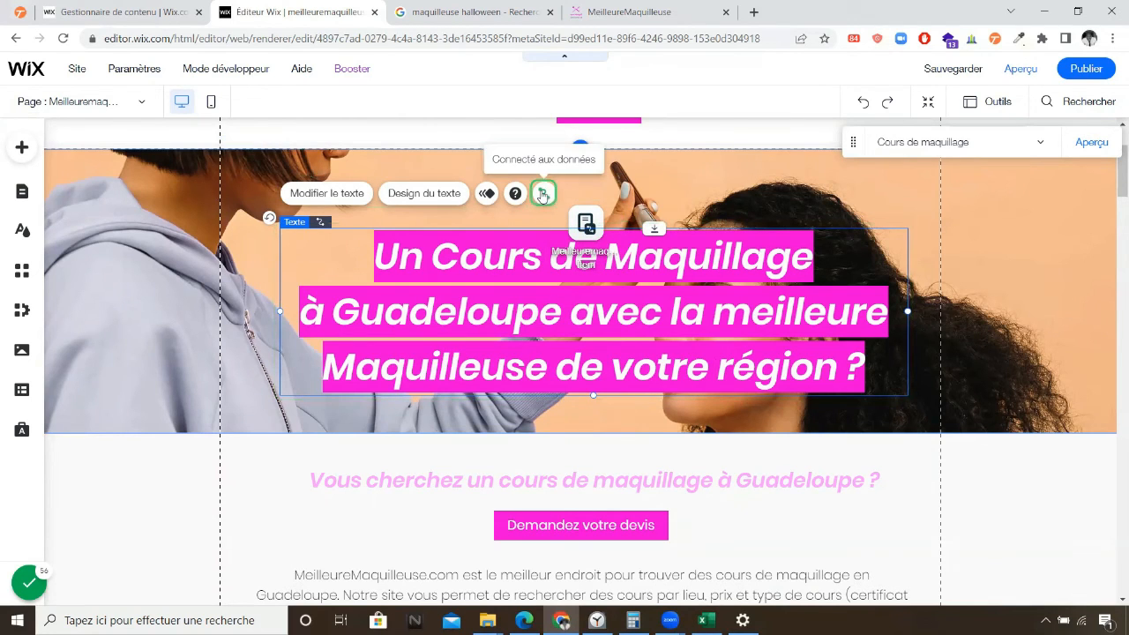
{"action": "left_click", "coordinate": [545, 194]}
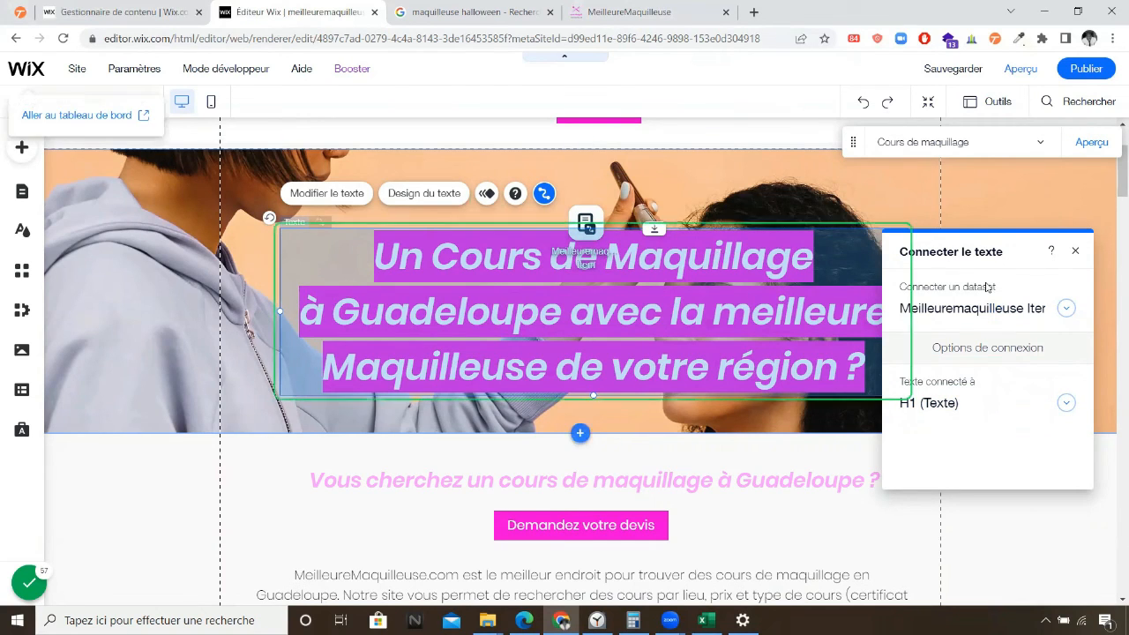
{"action": "left_click", "coordinate": [1065, 308]}
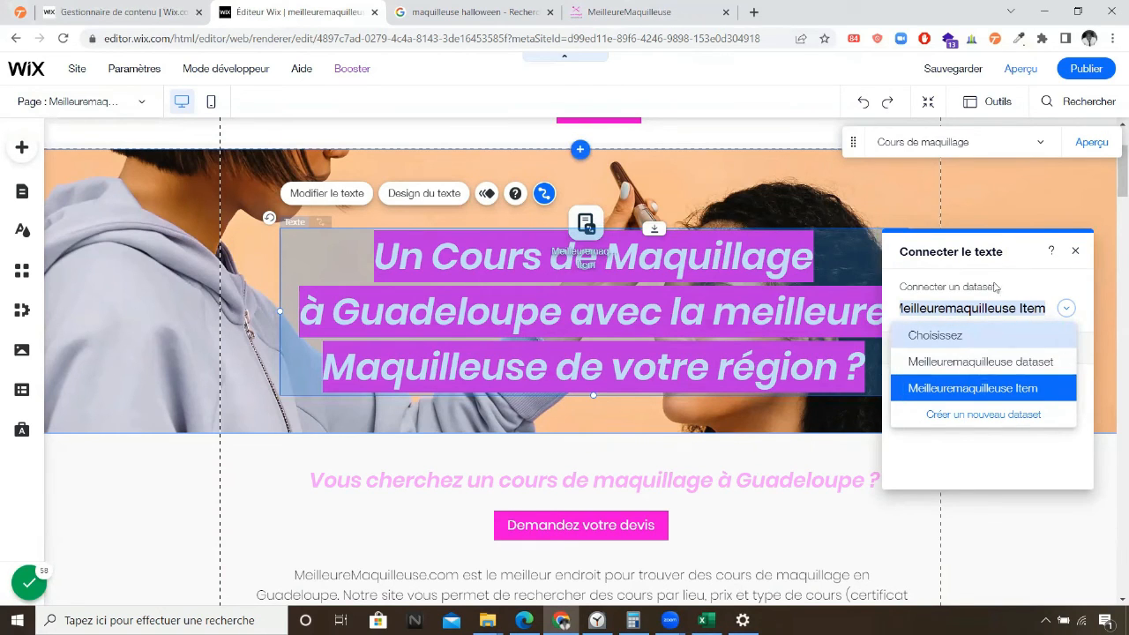
View the content collection behind the Meilleuremaquilleuse Item dataset, and close it to return to the page.
{"action": "left_click", "coordinate": [585, 223]}
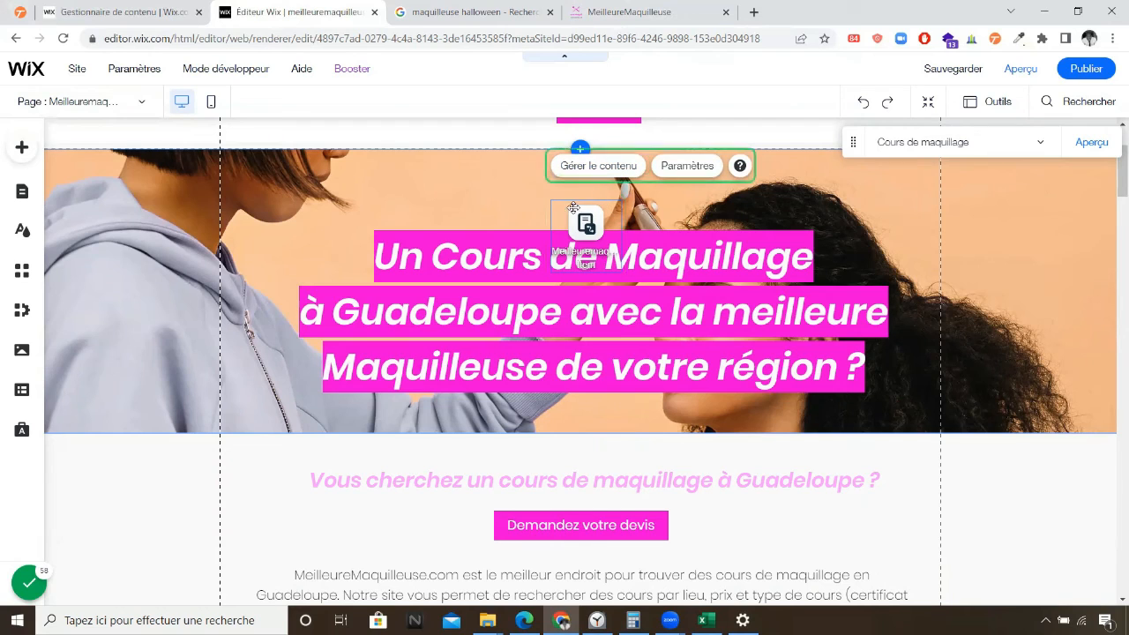
{"action": "left_click", "coordinate": [593, 166]}
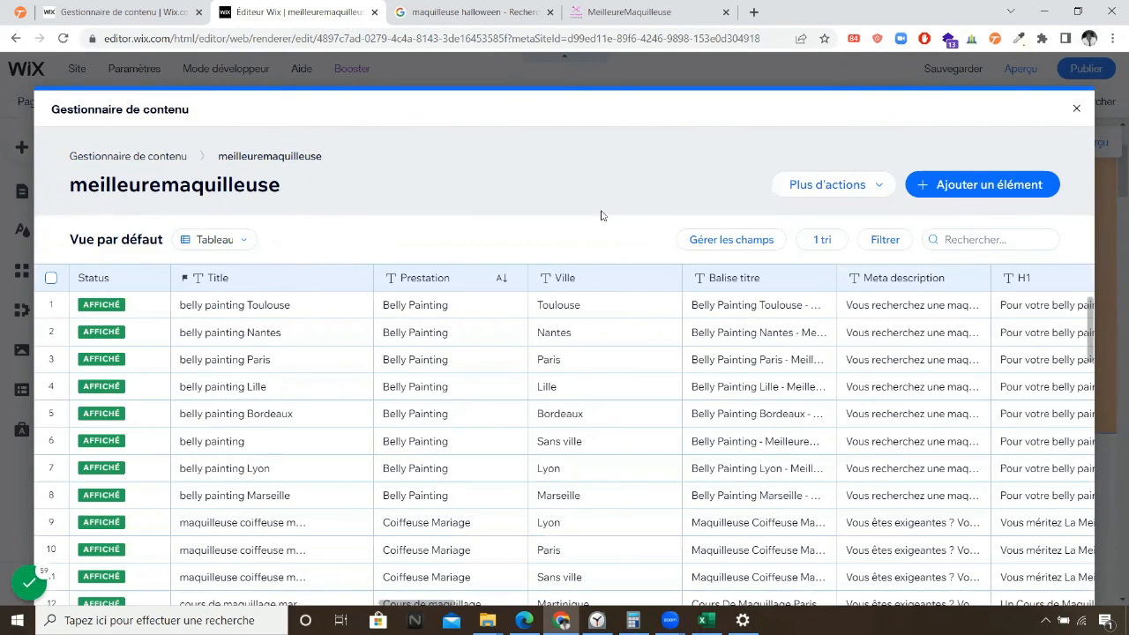
{"action": "left_click", "coordinate": [1074, 109]}
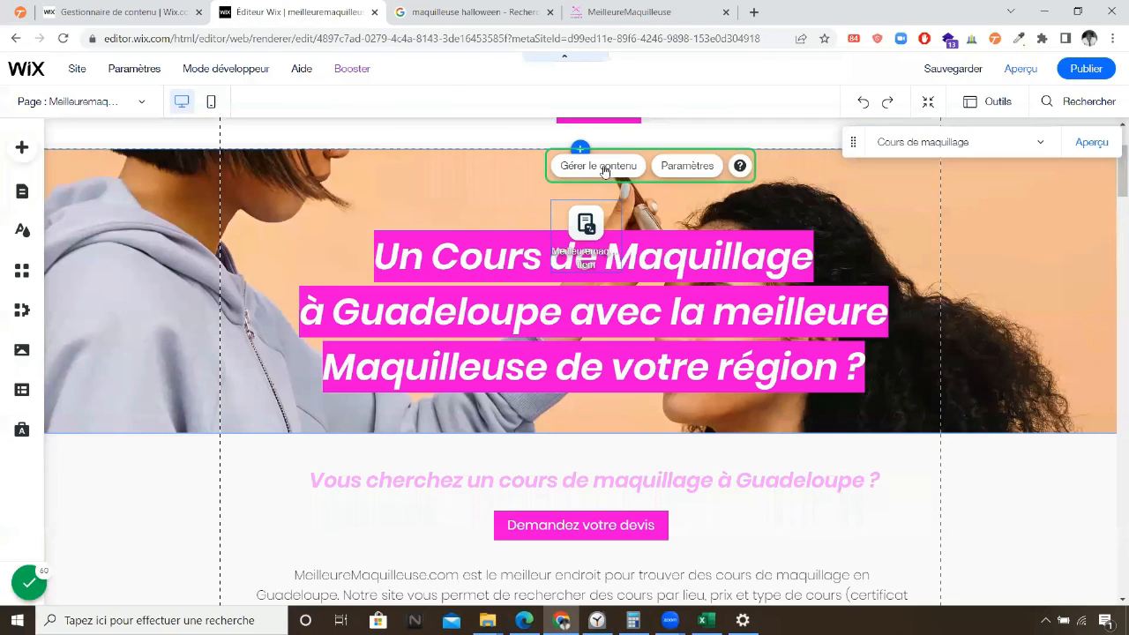
Select the main heading again and examine the dynamic page's text sections, from the header to the heading below the second photo.
{"action": "left_click", "coordinate": [690, 304]}
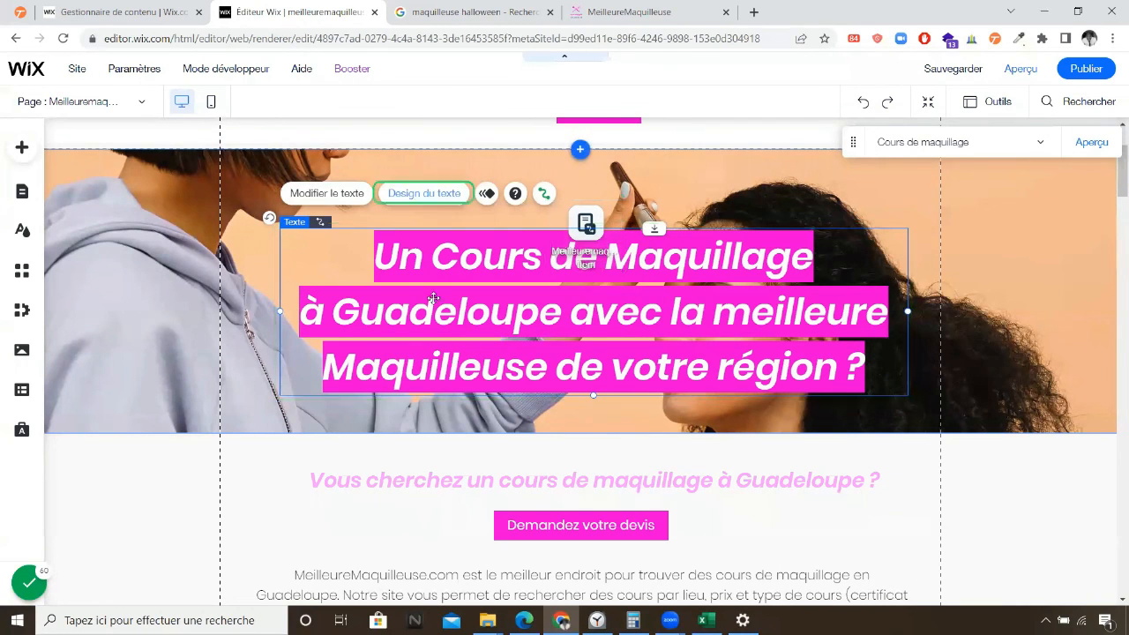
{"action": "scroll", "coordinate": [664, 285], "scroll_direction": "down", "scroll_amount": 6}
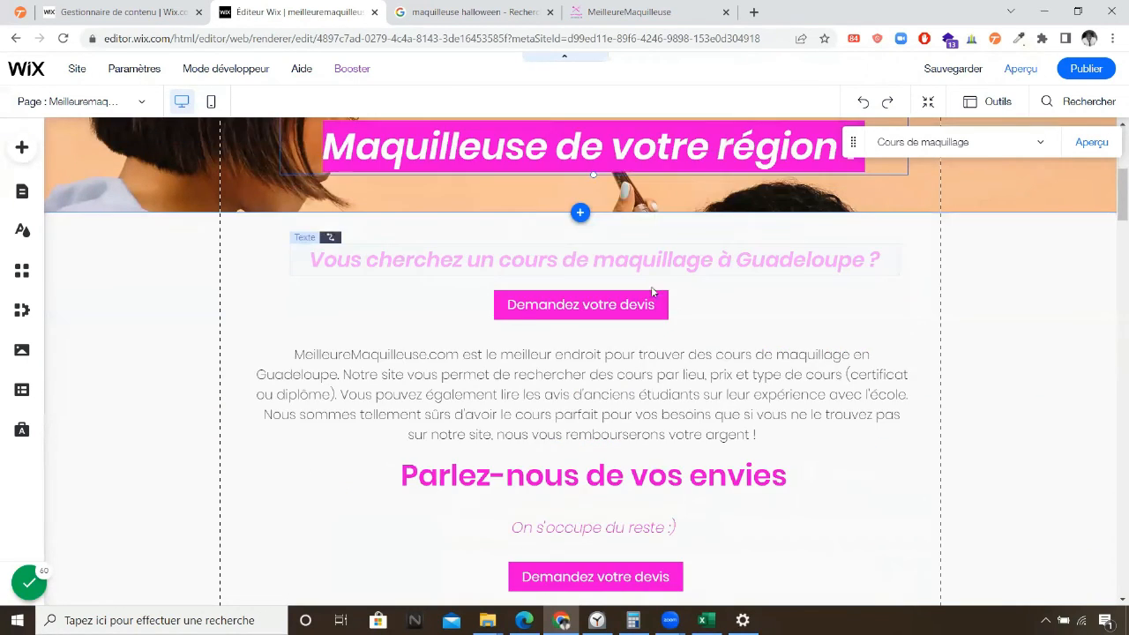
{"action": "scroll", "coordinate": [626, 300], "scroll_direction": "up", "scroll_amount": 8}
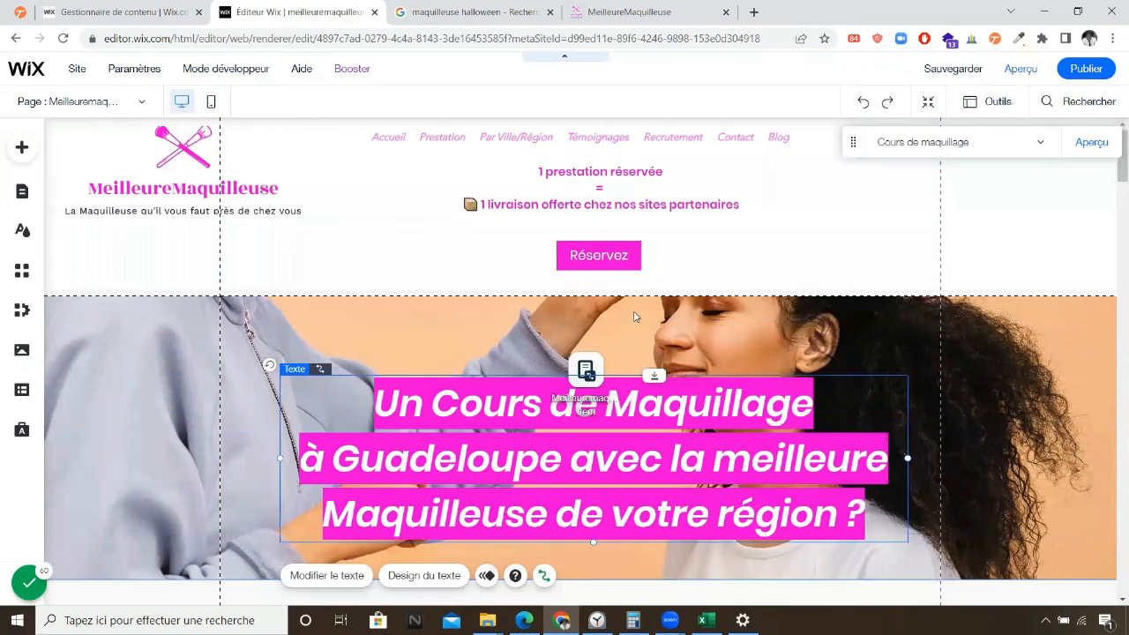
{"action": "scroll", "coordinate": [631, 323], "scroll_direction": "down", "scroll_amount": 8}
{"action": "scroll", "coordinate": [752, 334], "scroll_direction": "up", "scroll_amount": 5}
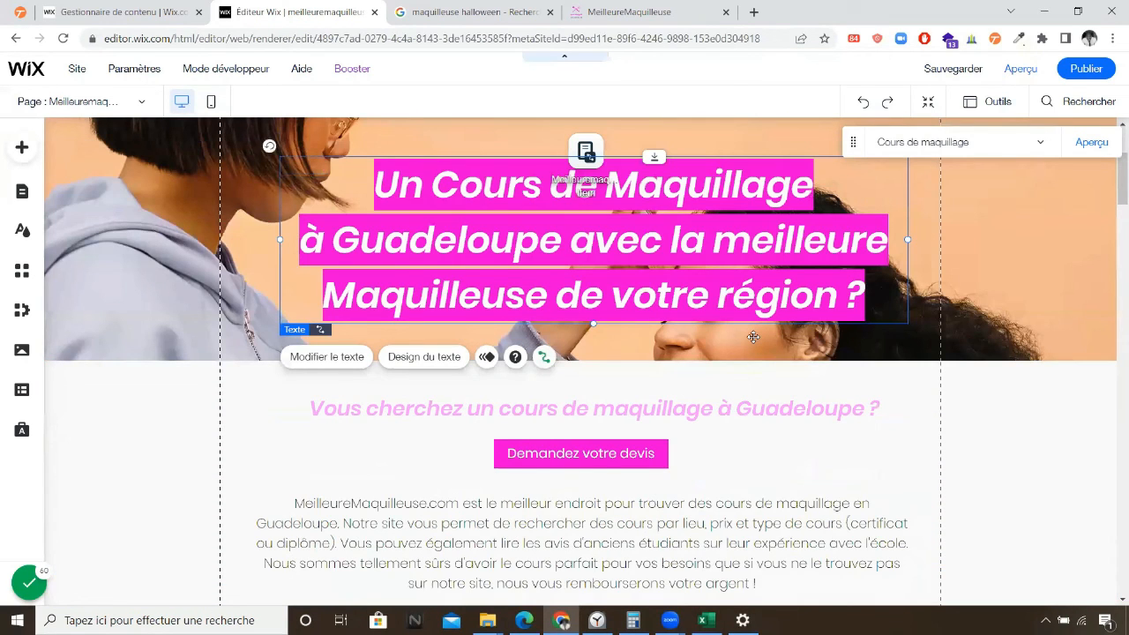
{"action": "scroll", "coordinate": [753, 337], "scroll_direction": "up", "scroll_amount": 1}
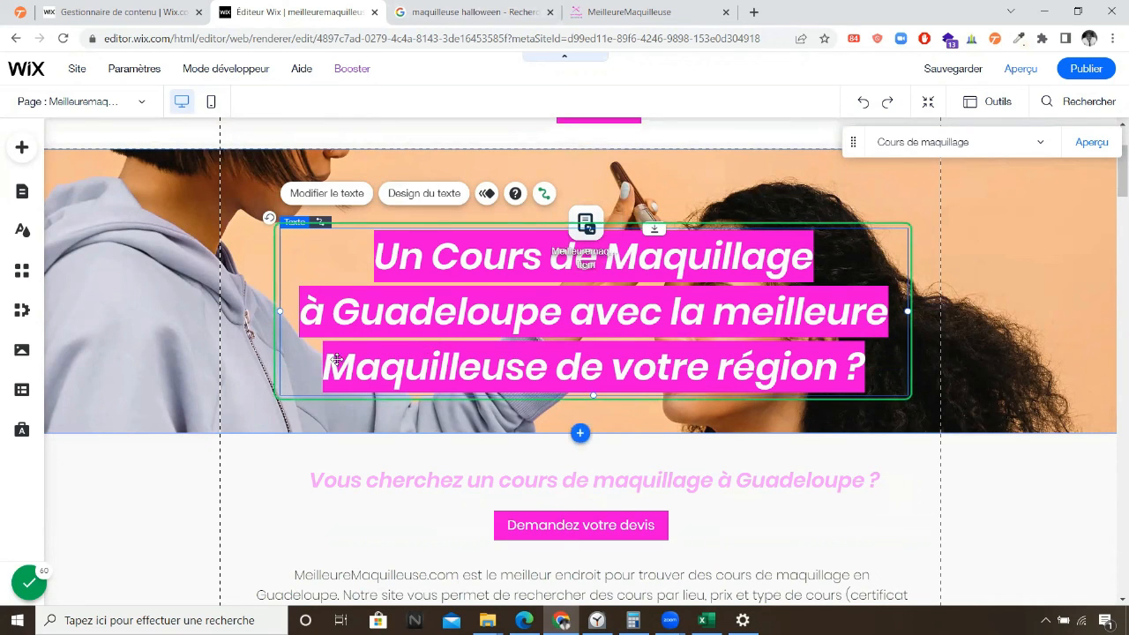
{"action": "scroll", "coordinate": [334, 376], "scroll_direction": "down", "scroll_amount": 1}
{"action": "scroll", "coordinate": [690, 438], "scroll_direction": "down", "scroll_amount": 5}
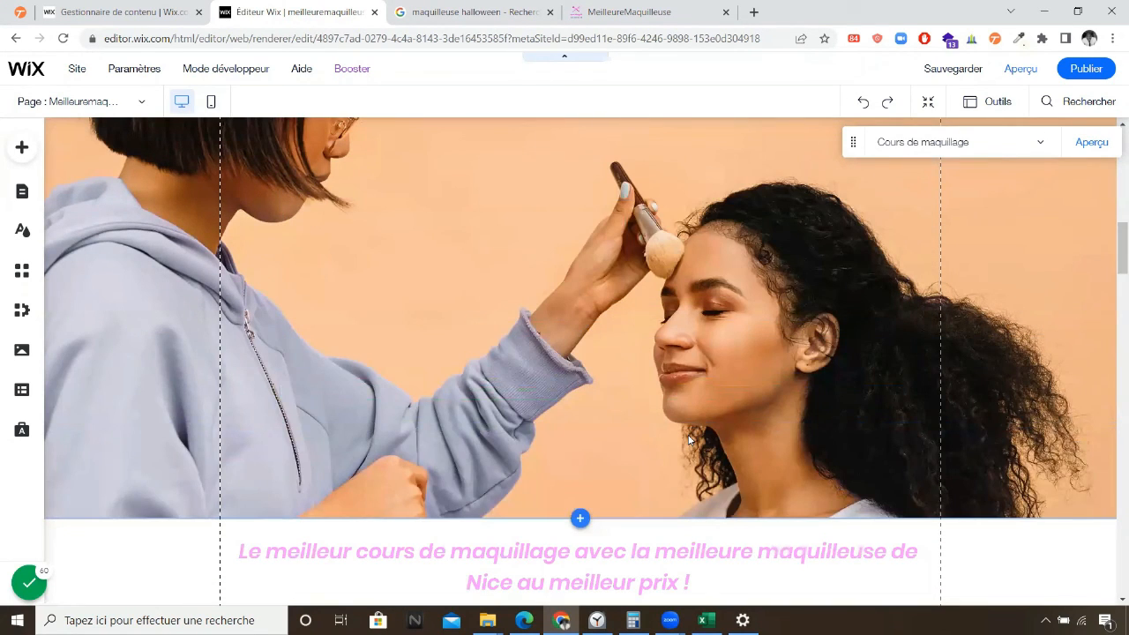
{"action": "scroll", "coordinate": [436, 420], "scroll_direction": "down", "scroll_amount": 3}
{"action": "scroll", "coordinate": [418, 425], "scroll_direction": "up", "scroll_amount": 10}
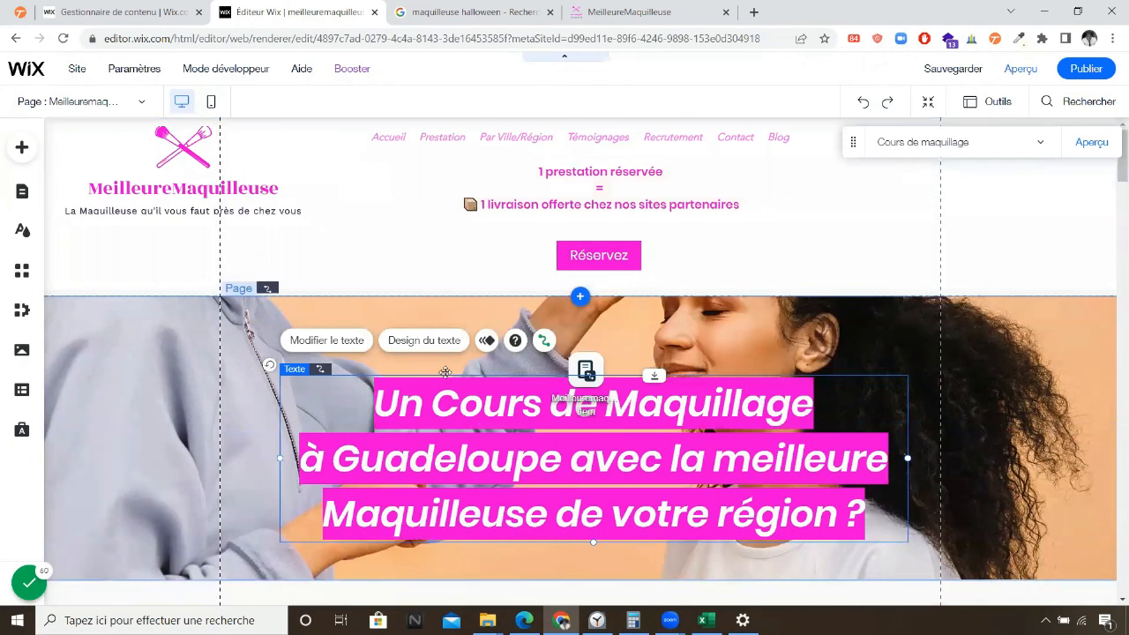
{"action": "scroll", "coordinate": [443, 371], "scroll_direction": "down", "scroll_amount": 2}
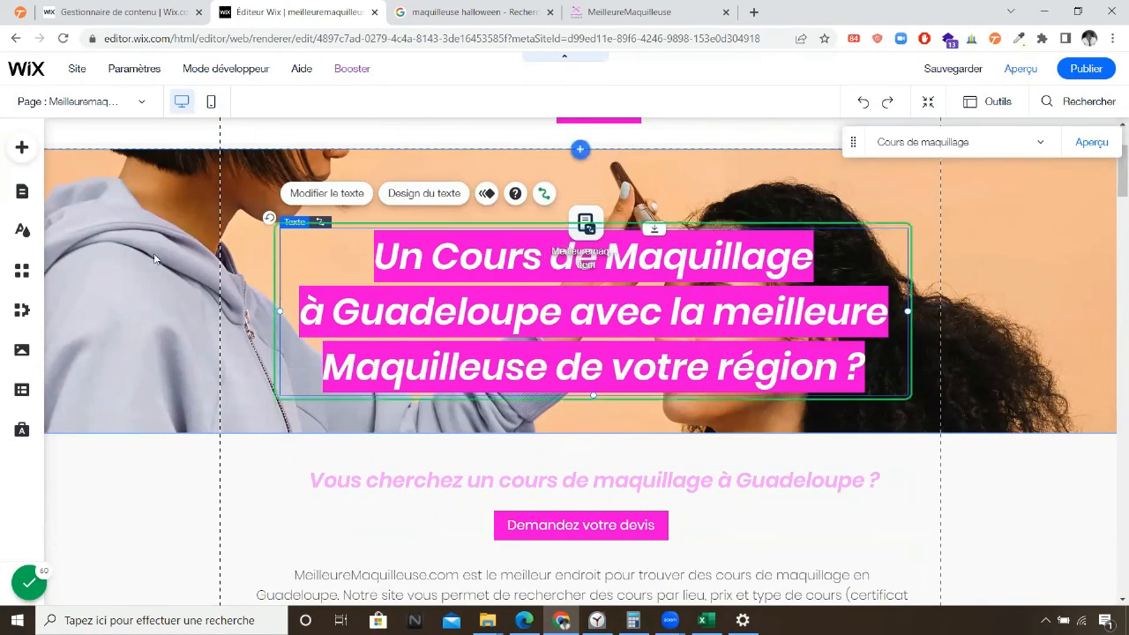